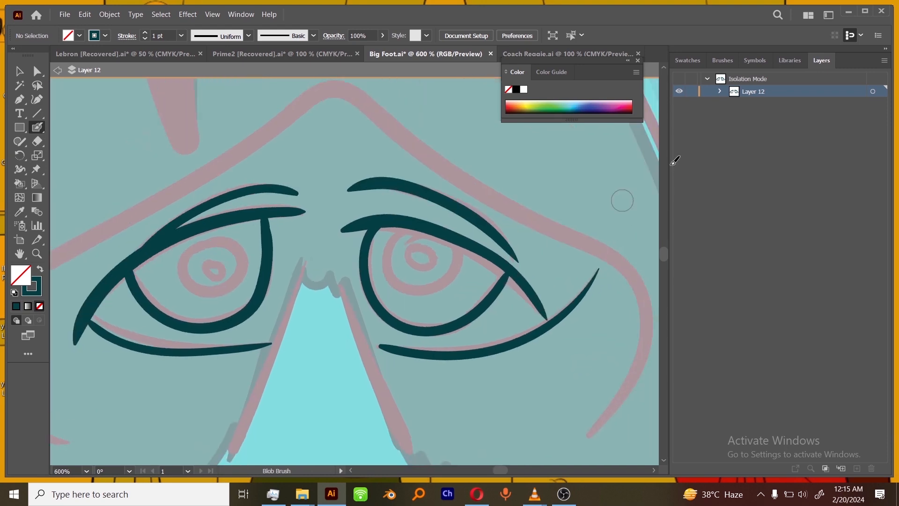
# Lock the eye outline group in Layer 12 and paint the pupil and iris rings of the right-hand eye with the Blob Brush
pyautogui.click(720, 92)
pyautogui.click(691, 104)
pyautogui.scroll(3, 445, 239)
pyautogui.moveTo(422, 253)
pyautogui.mouseDown()
pyautogui.moveTo(410, 287)
pyautogui.moveTo(422, 253)
pyautogui.mouseUp()
pyautogui.moveTo(385, 214)
pyautogui.mouseDown()
pyautogui.moveTo(475, 214)
pyautogui.moveTo(388, 213)
pyautogui.mouseUp()
# Paint the pupil and iris rings of the left-hand eye, redoing the iris ring after undoing its first attempt
pyautogui.moveTo(136, 317); pyautogui.dragTo(500, 289)
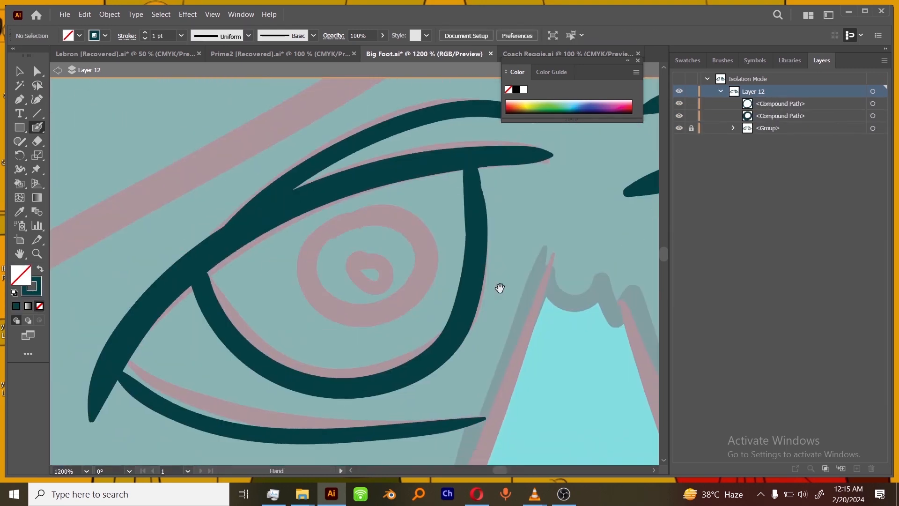
pyautogui.moveTo(367, 249); pyautogui.dragTo(370, 250)
pyautogui.moveTo(373, 202)
pyautogui.mouseDown()
pyautogui.moveTo(373, 316)
pyautogui.moveTo(373, 203)
pyautogui.mouseUp()
pyautogui.hotkey('ctrl', '-')
pyautogui.hotkey('ctrl', '-')
pyautogui.hotkey('ctrl', 'z')
pyautogui.hotkey('ctrl', '=')
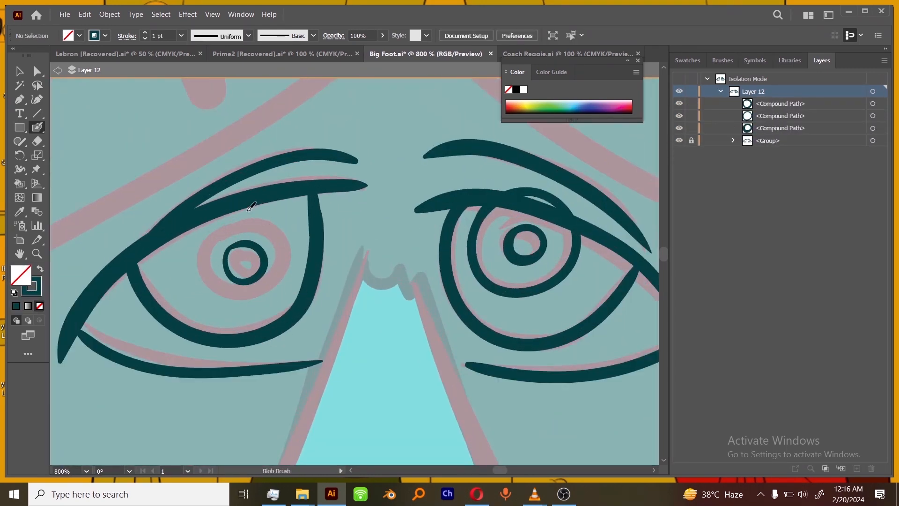
pyautogui.moveTo(225, 217); pyautogui.dragTo(225, 216)
pyautogui.hotkey('ctrl', '-')
pyautogui.hotkey('ctrl', '=')
# Group the iris and pupil rings of both eyes and hide that group
pyautogui.click(885, 91)
pyautogui.hotkey('ctrl', 'g')
pyautogui.click(692, 103)
pyautogui.click(680, 103)
pyautogui.hotkey('ctrl', '-')
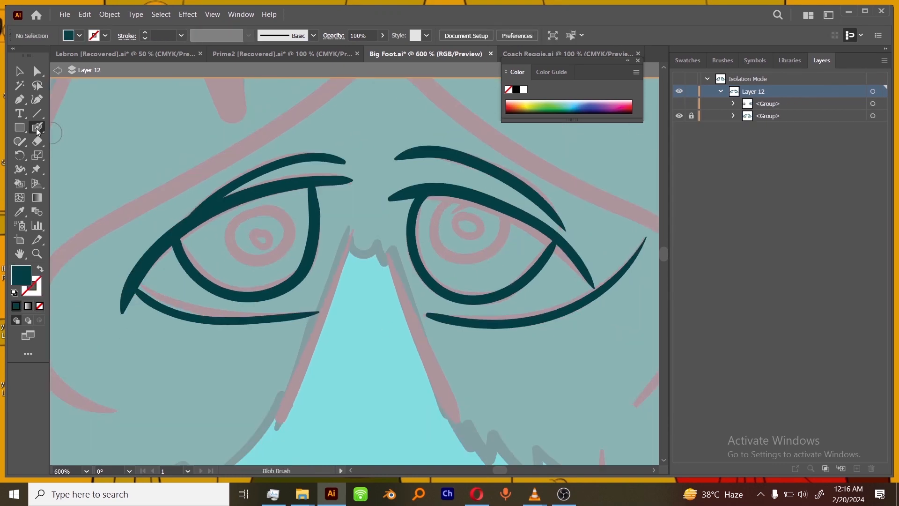
# Hide the existing eye outline group and paint new lower lid lines for both eyes over the pink sketch
pyautogui.moveTo(385, 258); pyautogui.dragTo(363, 282)
pyautogui.click(773, 104)
pyautogui.moveTo(556, 309); pyautogui.dragTo(491, 293)
pyautogui.hotkey('ctrl', '=')
pyautogui.click(679, 115)
pyautogui.moveTo(628, 245)
pyautogui.mouseDown()
pyautogui.moveTo(494, 342)
pyautogui.moveTo(333, 349)
pyautogui.mouseUp()
pyautogui.moveTo(261, 339); pyautogui.dragTo(486, 309)
pyautogui.moveTo(406, 311); pyautogui.dragTo(161, 271)
# Paint wide-open upper lids and the crease lines above both eyes
pyautogui.moveTo(141, 327); pyautogui.dragTo(383, 172)
pyautogui.hotkey('ctrl', 'z')
pyautogui.moveTo(202, 244); pyautogui.dragTo(425, 160)
pyautogui.moveTo(566, 282); pyautogui.dragTo(344, 195)
pyautogui.moveTo(582, 279)
pyautogui.mouseDown()
pyautogui.moveTo(556, 241)
pyautogui.moveTo(315, 153)
pyautogui.mouseUp()
pyautogui.moveTo(83, 283); pyautogui.dragTo(305, 263)
pyautogui.moveTo(191, 248); pyautogui.dragTo(479, 113)
# Paint the curved eyeball outlines inside both wide-open eyes
pyautogui.moveTo(629, 241)
pyautogui.mouseDown()
pyautogui.moveTo(450, 281)
pyautogui.moveTo(420, 277)
pyautogui.mouseUp()
pyautogui.moveTo(373, 160)
pyautogui.mouseDown()
pyautogui.moveTo(536, 249)
pyautogui.moveTo(537, 229)
pyautogui.mouseUp()
pyautogui.moveTo(234, 281); pyautogui.dragTo(304, 259)
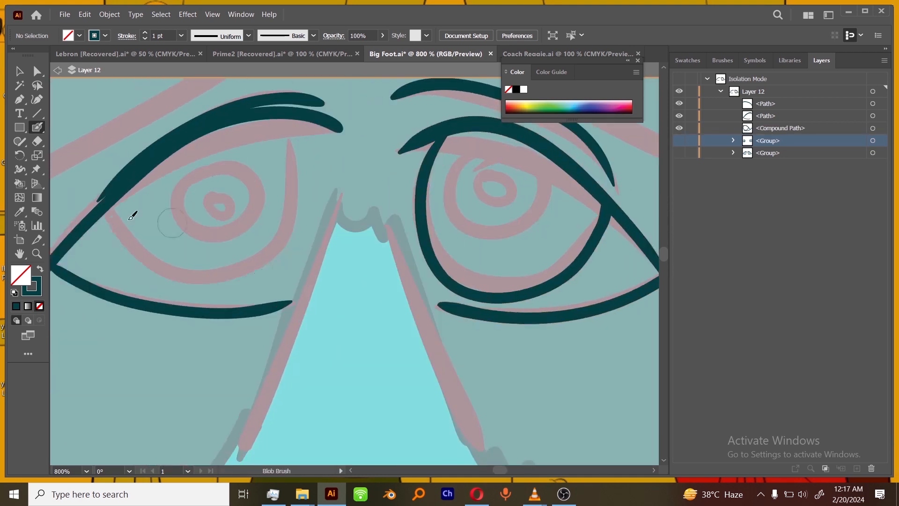
pyautogui.moveTo(109, 212); pyautogui.dragTo(288, 124)
pyautogui.hotkey('ctrl', '-')
pyautogui.hotkey('ctrl', '=')
# Group the wide-open eye outlines, move the group to the end of Layer 12 and hide it
pyautogui.click(873, 91)
pyautogui.hotkey('ctrl', 'g')
pyautogui.moveTo(767, 103); pyautogui.dragTo(760, 134)
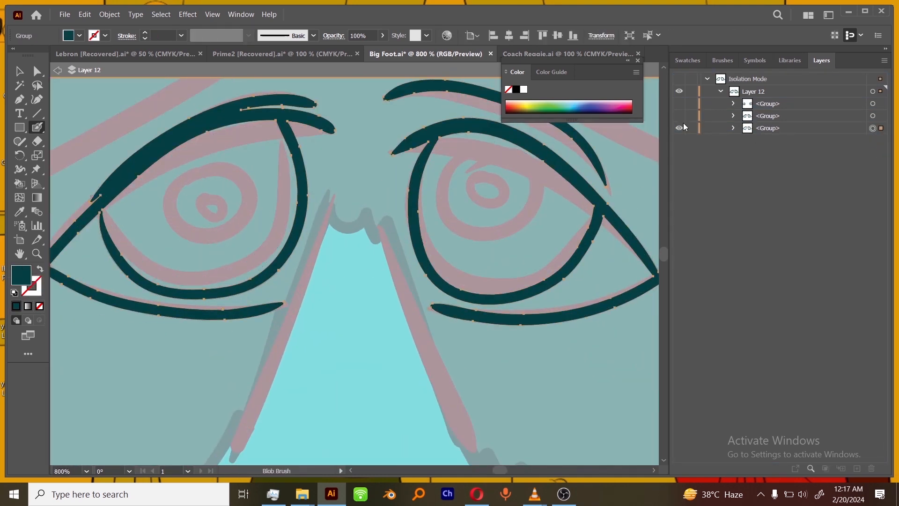
pyautogui.click(680, 128)
pyautogui.click(680, 116)
pyautogui.click(691, 115)
pyautogui.click(769, 115)
pyautogui.hotkey('ctrl', '-')
pyautogui.moveTo(497, 313); pyautogui.dragTo(474, 300)
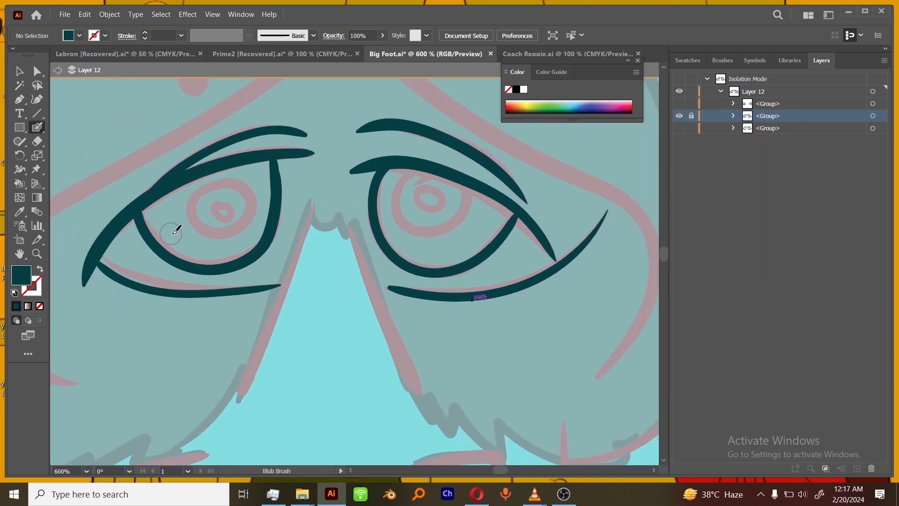
pyautogui.click(692, 116)
pyautogui.click(680, 116)
# Paint the lower lid lines and the crease lines above both eyes for another, slightly lowered eye pose
pyautogui.moveTo(609, 211); pyautogui.dragTo(383, 287)
pyautogui.moveTo(275, 281); pyautogui.dragTo(98, 254)
pyautogui.moveTo(438, 300); pyautogui.dragTo(444, 324)
pyautogui.moveTo(535, 224); pyautogui.dragTo(367, 160)
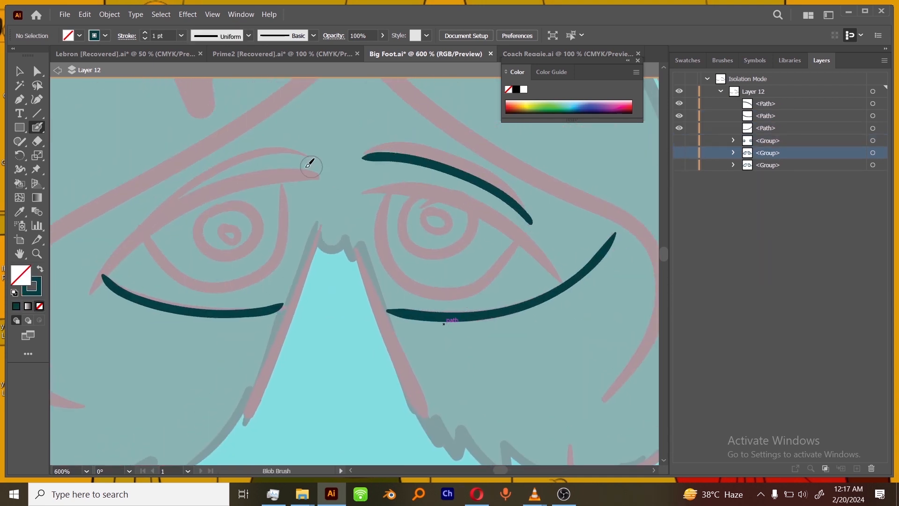
pyautogui.moveTo(311, 165); pyautogui.dragTo(161, 215)
# Paint slightly lowered upper lids and the eyeball outlines beneath them in both eyes
pyautogui.moveTo(95, 296); pyautogui.dragTo(322, 180)
pyautogui.hotkey('ctrl', '+')
pyautogui.moveTo(147, 248)
pyautogui.mouseDown()
pyautogui.moveTo(316, 250)
pyautogui.moveTo(325, 181)
pyautogui.mouseUp()
pyautogui.moveTo(459, 291); pyautogui.dragTo(328, 262)
pyautogui.moveTo(334, 170)
pyautogui.mouseDown()
pyautogui.moveTo(356, 245)
pyautogui.moveTo(513, 217)
pyautogui.mouseUp()
pyautogui.hotkey('ctrl', '-')
pyautogui.hotkey('ctrl', '-')
# Group the slightly lowered eye outlines and lock the group as a tracing reference
pyautogui.hotkey('ctrl', 'a')
pyautogui.hotkey('ctrl', 'g')
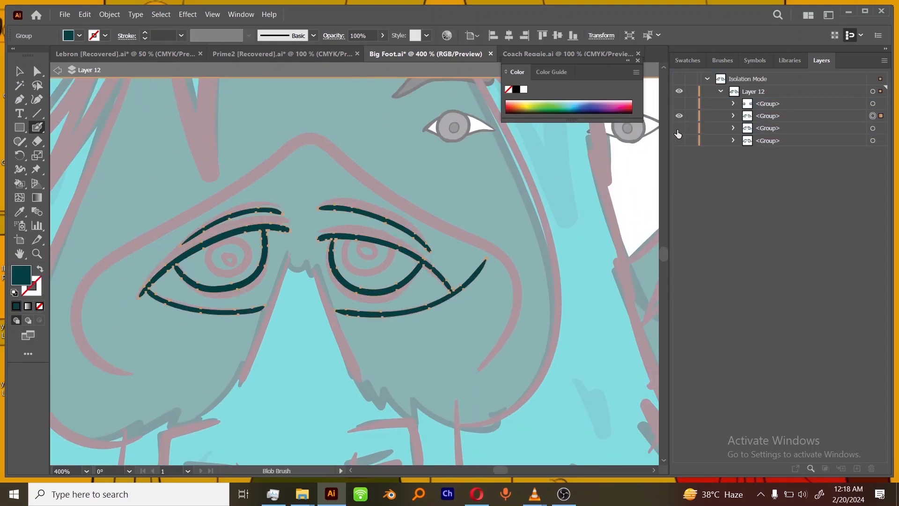
pyautogui.hotkey('ctrl', 'shift', 'a')
pyautogui.hotkey('ctrl', '-')
pyautogui.click(679, 129)
pyautogui.click(691, 117)
# Paint a first lower lid line over the locked reference outlines, undoing one misplaced stroke
pyautogui.hotkey('ctrl', '+')
pyautogui.hotkey('ctrl', '+')
pyautogui.hotkey('ctrl', '+')
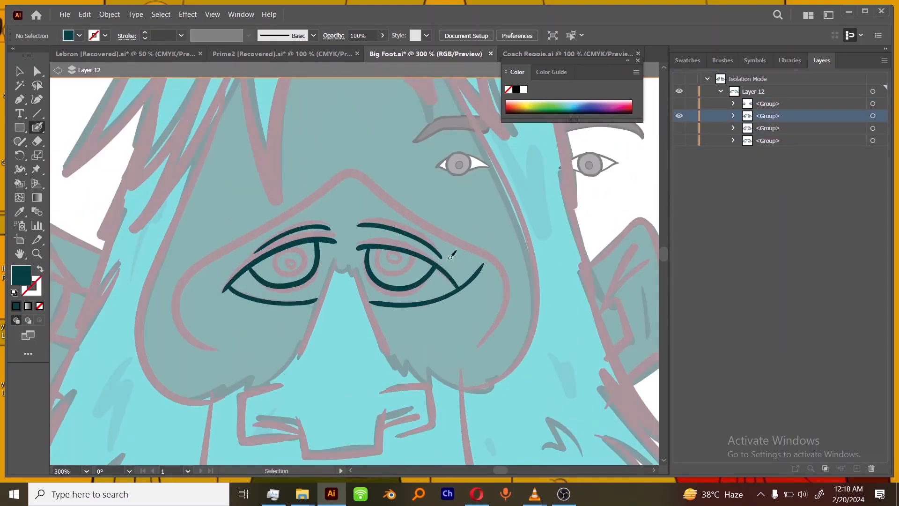
pyautogui.moveTo(324, 336)
pyautogui.mouseDown()
pyautogui.moveTo(376, 337)
pyautogui.moveTo(302, 310)
pyautogui.mouseUp()
pyautogui.hotkey('ctrl', '+')
pyautogui.moveTo(375, 305); pyautogui.dragTo(225, 325)
pyautogui.hotkey('ctrl', 'z')
pyautogui.moveTo(312, 350); pyautogui.dragTo(459, 310)
pyautogui.moveTo(52, 286); pyautogui.dragTo(221, 283)
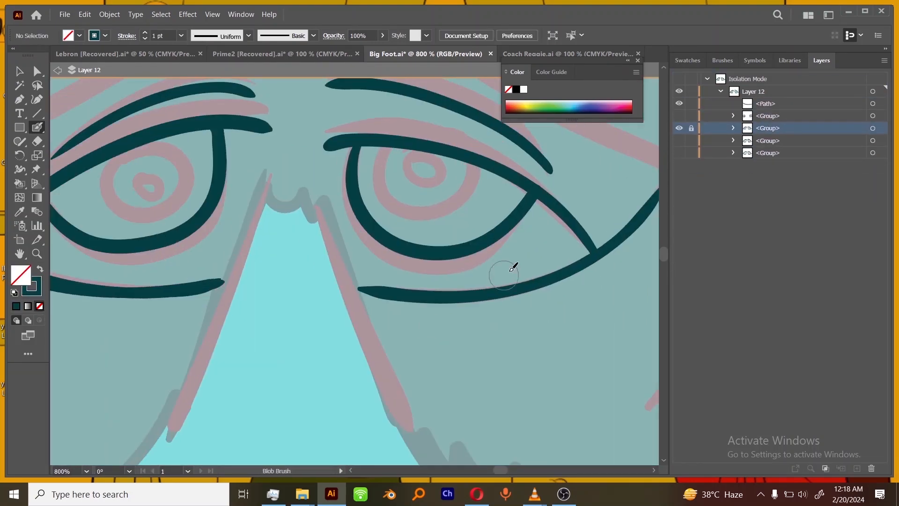
# Switch the brush colour to light green and trace the lower lid lines of both eyes
pyautogui.click(538, 107)
pyautogui.moveTo(206, 181); pyautogui.dragTo(83, 161)
pyautogui.moveTo(242, 269); pyautogui.dragTo(533, 176)
pyautogui.hotkey('ctrl', '-')
pyautogui.hotkey('shift', 'x')
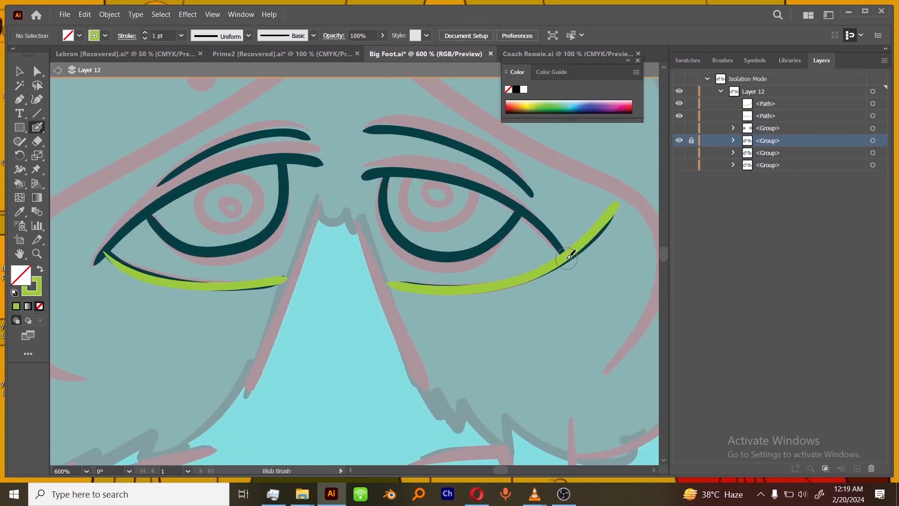
# Paint half-lowered upper lids, eyeball outlines and crease lines for both eyes in light green
pyautogui.moveTo(225, 173); pyautogui.dragTo(322, 170)
pyautogui.hotkey('ctrl', '+')
pyautogui.moveTo(408, 165)
pyautogui.mouseDown()
pyautogui.moveTo(407, 197)
pyautogui.moveTo(583, 210)
pyautogui.mouseUp()
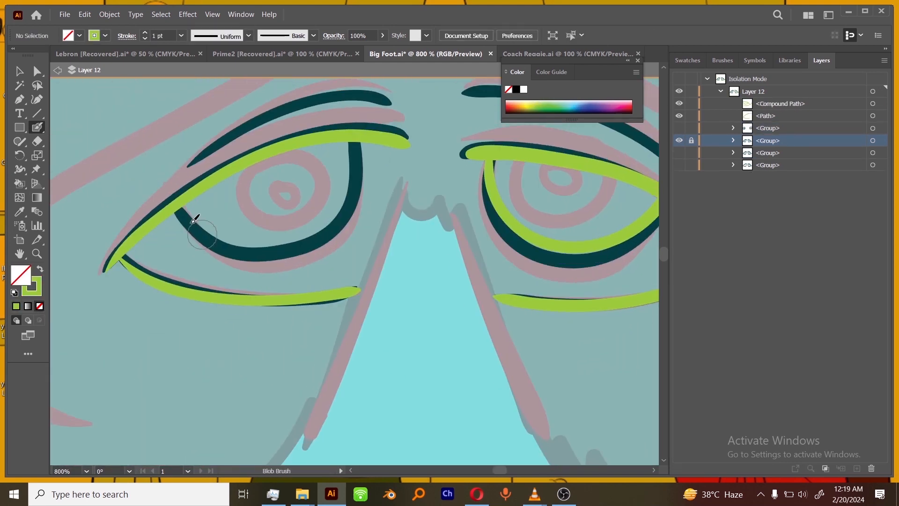
pyautogui.moveTo(177, 212); pyautogui.dragTo(352, 146)
pyautogui.hotkey('ctrl', '-')
pyautogui.moveTo(446, 333); pyautogui.dragTo(430, 332)
pyautogui.moveTo(555, 205); pyautogui.dragTo(383, 140)
# Group the light green eye outlines and recolour them with the dark teal sampled from the reference outlines
pyautogui.hotkey('ctrl', 'a')
pyautogui.hotkey('ctrl', 'g')
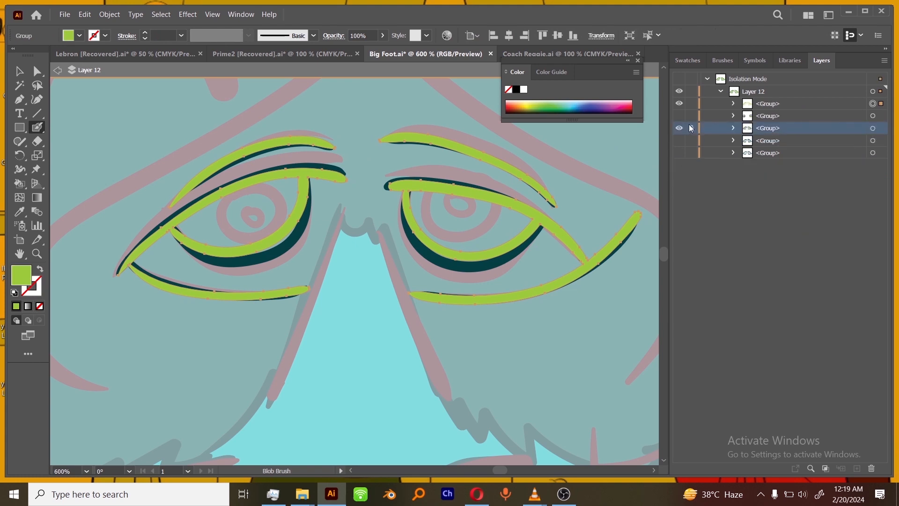
pyautogui.press('i')
pyautogui.click(148, 279)
pyautogui.hotkey('ctrl', 'shift', 'a')
# Paint the lower lid lines and further lowered upper lids of both eyes in orange with the Blob Brush
pyautogui.hotkey('shift', 'b')
pyautogui.hotkey('ctrl', '+')
pyautogui.moveTo(401, 345); pyautogui.dragTo(406, 372)
pyautogui.moveTo(153, 287)
pyautogui.mouseDown()
pyautogui.moveTo(307, 326)
pyautogui.moveTo(395, 317)
pyautogui.mouseUp()
pyautogui.moveTo(148, 294); pyautogui.dragTo(442, 184)
pyautogui.moveTo(603, 310); pyautogui.dragTo(414, 278)
pyautogui.moveTo(579, 258)
pyautogui.mouseDown()
pyautogui.moveTo(365, 162)
pyautogui.moveTo(315, 169)
pyautogui.mouseUp()
pyautogui.moveTo(421, 281); pyautogui.dragTo(398, 267)
pyautogui.moveTo(623, 172); pyautogui.dragTo(323, 278)
# Paint shallower eyeball curves beneath the orange upper lids in both eyes
pyautogui.moveTo(393, 261); pyautogui.dragTo(394, 289)
pyautogui.moveTo(483, 218); pyautogui.dragTo(313, 192)
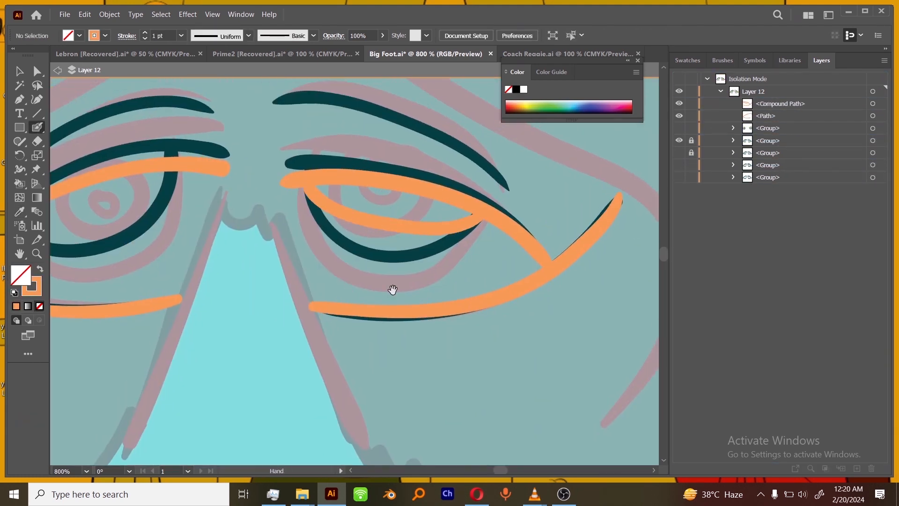
pyautogui.moveTo(394, 289); pyautogui.dragTo(426, 291)
pyautogui.click(767, 168)
pyautogui.click(770, 140)
pyautogui.moveTo(281, 267); pyautogui.dragTo(416, 281)
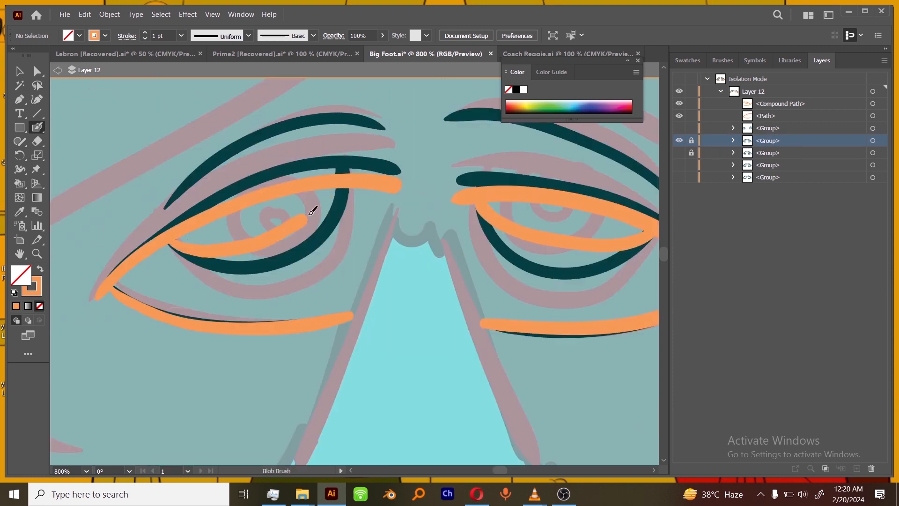
pyautogui.moveTo(310, 214); pyautogui.dragTo(344, 178)
# Paint the crease lines above both eyes in orange
pyautogui.hotkey('ctrl', '-')
pyautogui.moveTo(378, 166); pyautogui.dragTo(552, 236)
pyautogui.moveTo(164, 238); pyautogui.dragTo(330, 175)
pyautogui.hotkey('ctrl', '-')
# Group the orange eye outlines and recolour them with the dark teal sampled from the reference outlines
pyautogui.hotkey('ctrl', 'a')
pyautogui.hotkey('ctrl', 'g')
pyautogui.press('i')
pyautogui.click(262, 275)
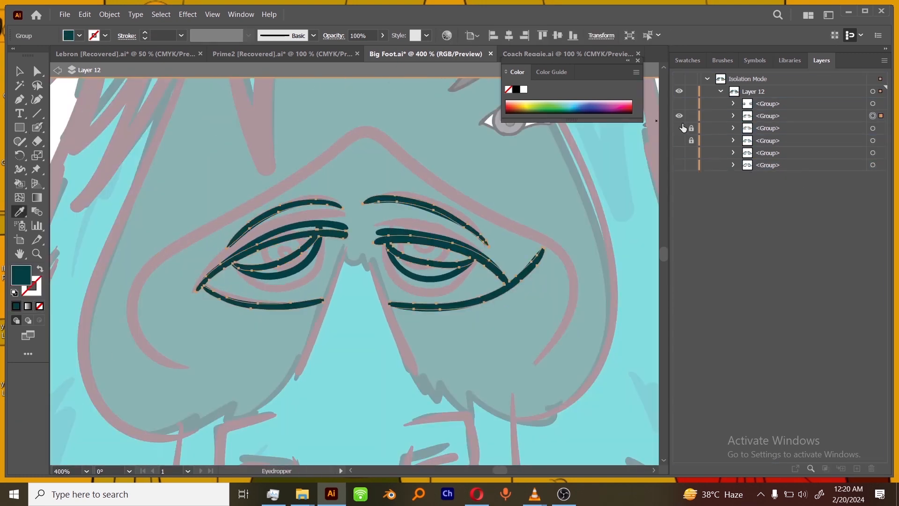
pyautogui.hotkey('ctrl', 'shift', 'a')
# Paint the lower lid lines, upper lids and crease lines of the next eye pose in green with the Blob Brush
pyautogui.hotkey('shift', 'b')
pyautogui.hotkey('ctrl', '+')
pyautogui.moveTo(588, 212); pyautogui.dragTo(356, 298)
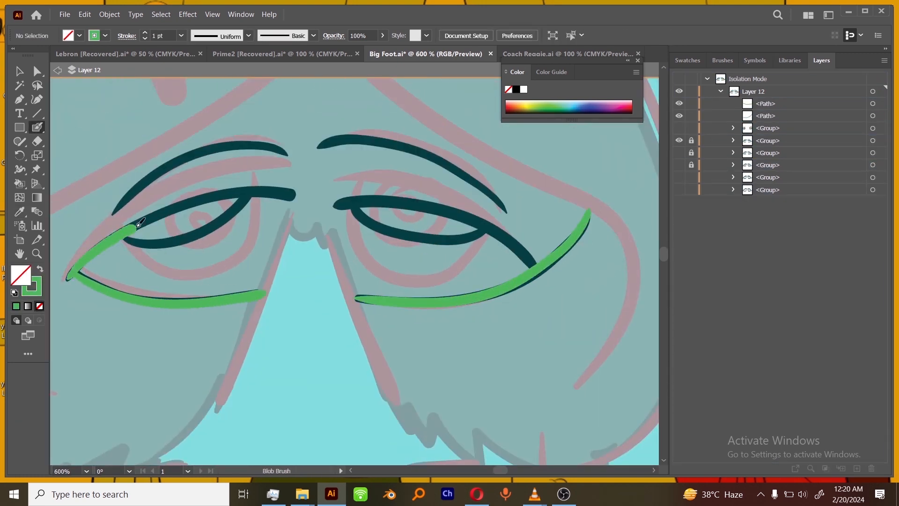
pyautogui.moveTo(137, 226); pyautogui.dragTo(292, 198)
pyautogui.moveTo(535, 265); pyautogui.dragTo(335, 205)
pyautogui.moveTo(506, 213); pyautogui.dragTo(318, 147)
# Thicken the left-hand eye's green upper lid downwards to make it nearly closed, redoing the first stroke
pyautogui.moveTo(286, 154)
pyautogui.mouseDown()
pyautogui.moveTo(114, 215)
pyautogui.moveTo(359, 192)
pyautogui.mouseUp()
pyautogui.hotkey('ctrl', '+')
pyautogui.hotkey('ctrl', '+')
pyautogui.moveTo(114, 190); pyautogui.dragTo(360, 139)
pyautogui.hotkey('ctrl', 'z')
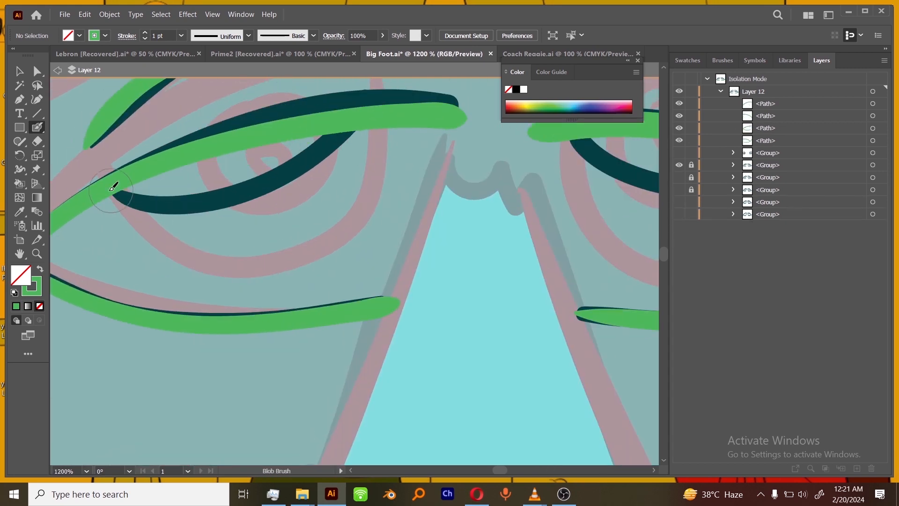
pyautogui.moveTo(112, 190); pyautogui.dragTo(328, 134)
pyautogui.moveTo(115, 200); pyautogui.dragTo(162, 179)
# Thicken the right-hand eye's green upper lid downwards to match the nearly closed left-hand eye
pyautogui.moveTo(375, 110); pyautogui.dragTo(271, 195)
pyautogui.moveTo(576, 218); pyautogui.dragTo(356, 197)
pyautogui.moveTo(536, 214); pyautogui.dragTo(368, 186)
pyautogui.moveTo(482, 193); pyautogui.dragTo(508, 202)
pyautogui.hotkey('ctrl', '-')
pyautogui.hotkey('ctrl', '-')
pyautogui.hotkey('ctrl', '-')
pyautogui.hotkey('ctrl', '-')
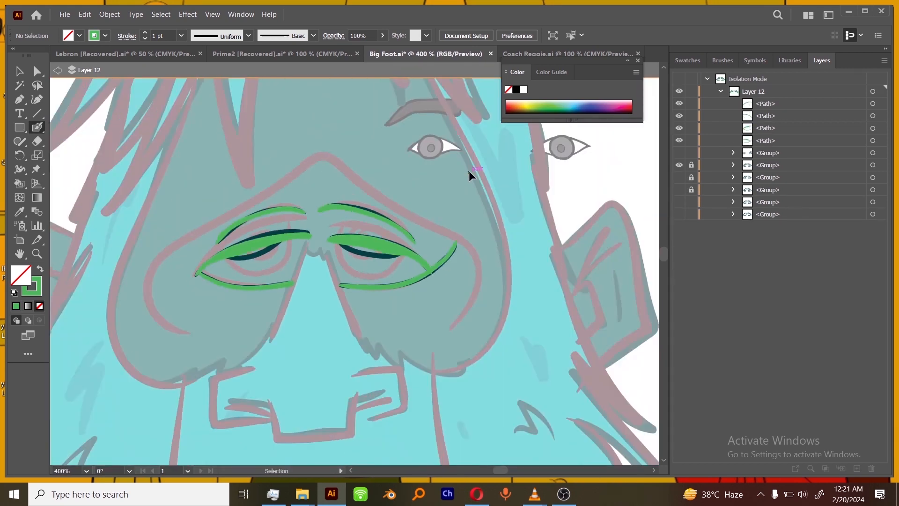
# Recolour all green eye outlines with the sampled dark teal and group them
pyautogui.hotkey('ctrl', 'a')
pyautogui.press('i')
pyautogui.click(383, 240)
pyautogui.press('v')
pyautogui.hotkey('ctrl', 'g')
# Move the nearly closed eye group below the iris group, hide the previous reference group and lock the moved group
pyautogui.moveTo(769, 103); pyautogui.dragTo(769, 121)
pyautogui.click(679, 128)
pyautogui.hotkey('ctrl', '-')
pyautogui.hotkey('ctrl', '-')
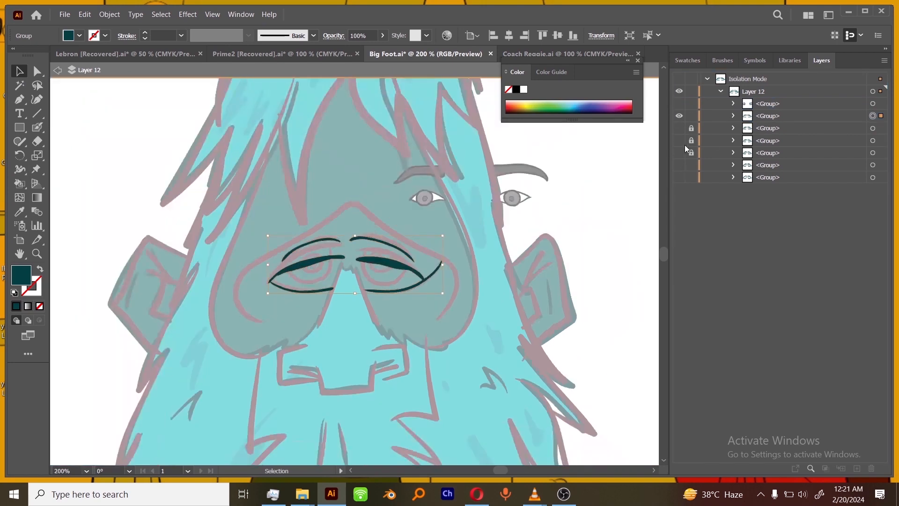
pyautogui.hotkey('ctrl', '2')
pyautogui.hotkey('ctrl', '+')
pyautogui.hotkey('ctrl', '-')
pyautogui.hotkey('ctrl', '-')
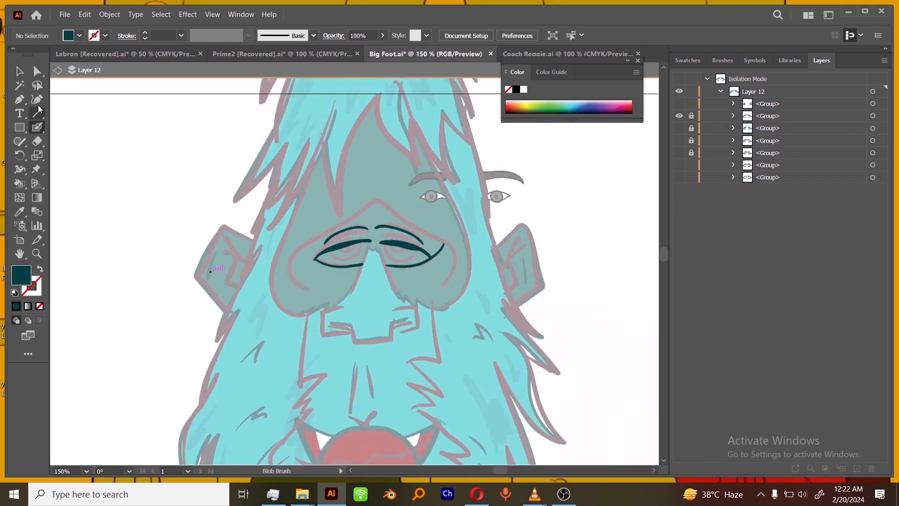
# Unlock the blink pose groups in Layer 12 and bring up the open-eye poses for Live Paint with a white fill
pyautogui.hotkey('ctrl', '+')
pyautogui.press('v')
pyautogui.moveTo(691, 115); pyautogui.dragTo(692, 153)
pyautogui.click(679, 115)
pyautogui.click(679, 177)
pyautogui.hotkey('ctrl', 'a')
pyautogui.click(341, 195)
pyautogui.click(679, 177)
pyautogui.click(680, 165)
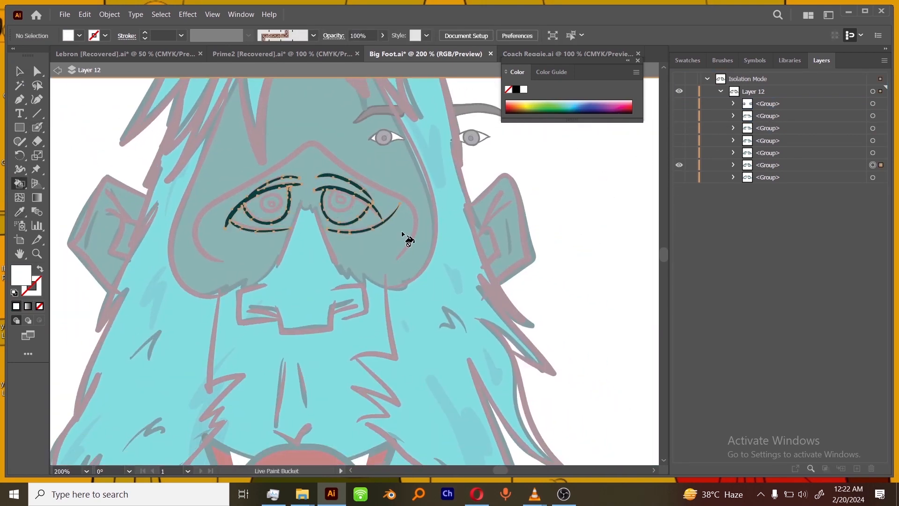
# Go through the remaining blink pose groups in Layer 12 and leave only the iris group visible
pyautogui.hotkey('ctrl', '+')
pyautogui.click(679, 152)
pyautogui.click(680, 127)
pyautogui.click(679, 116)
pyautogui.click(19, 71)
pyautogui.click(679, 103)
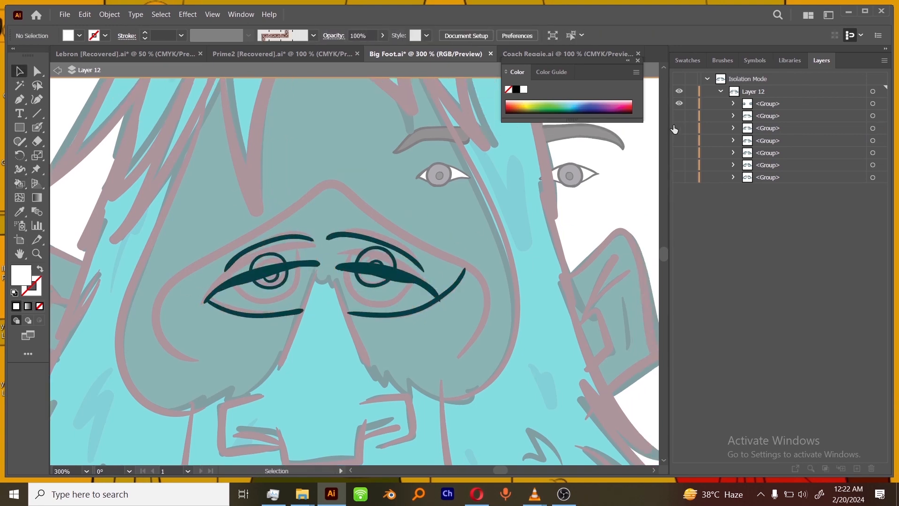
pyautogui.click(679, 116)
# Fill both eyes' irises with the muted teal 3D5F60 using Live Paint
pyautogui.hotkey('ctrl', '+')
pyautogui.press('i')
pyautogui.doubleClick(21, 276)
pyautogui.click(669, 152)
pyautogui.click(345, 268)
pyautogui.click(231, 264)
# Fill both pupils with a darker shade of the iris teal and leave isolation mode
pyautogui.doubleClick(21, 276)
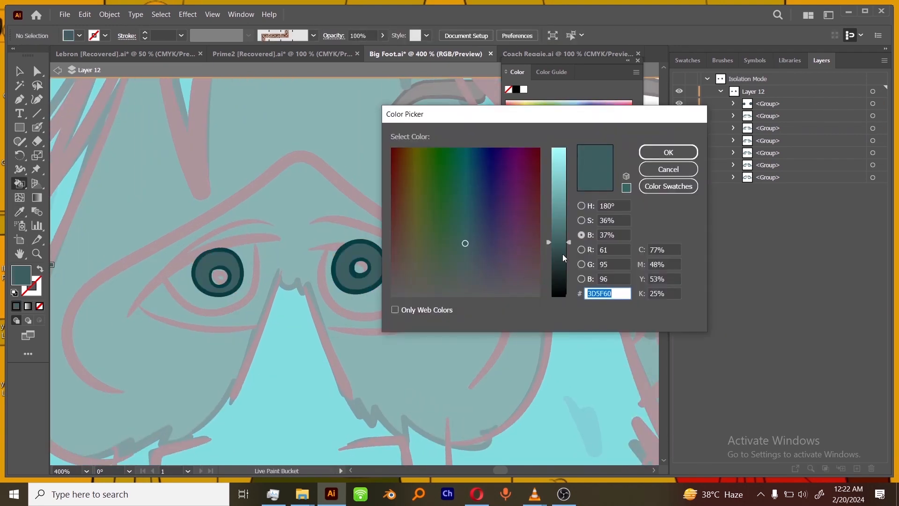
pyautogui.click(560, 266)
pyautogui.click(669, 152)
pyautogui.click(220, 277)
pyautogui.click(360, 267)
pyautogui.hotkey('ctrl', '-')
pyautogui.hotkey('ctrl', '-')
pyautogui.hotkey('ctrl', '-')
pyautogui.press('Escape')
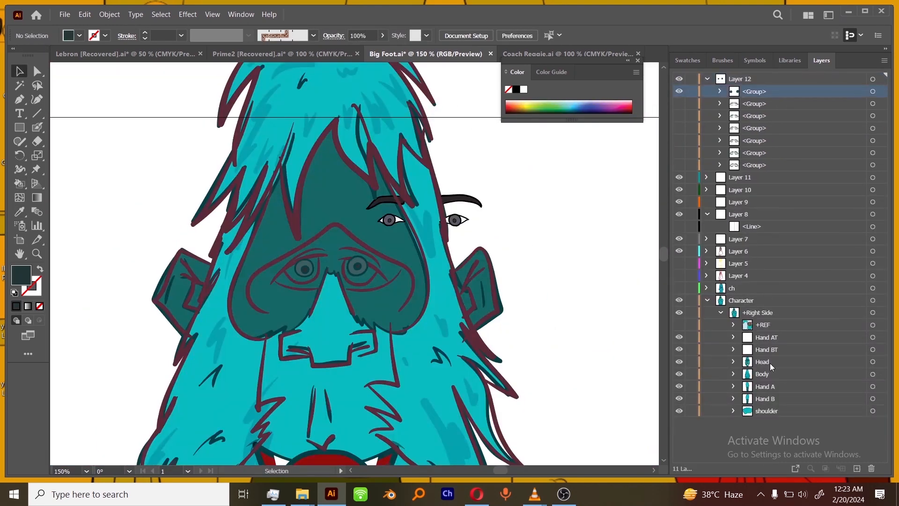
# Find the Eye Brow group inside the Character's Head artwork and open it in isolation mode
pyautogui.click(771, 361)
pyautogui.click(734, 361)
pyautogui.click(747, 374)
pyautogui.click(760, 395)
pyautogui.moveTo(884, 360); pyautogui.dragTo(884, 428)
pyautogui.click(805, 333)
pyautogui.click(885, 61)
pyautogui.click(843, 148)
pyautogui.click(755, 92)
pyautogui.click(720, 91)
# Show only the Default eyebrow and trace the sketched brow fold over both eyes with the Blob Brush
pyautogui.click(679, 202)
pyautogui.click(679, 214)
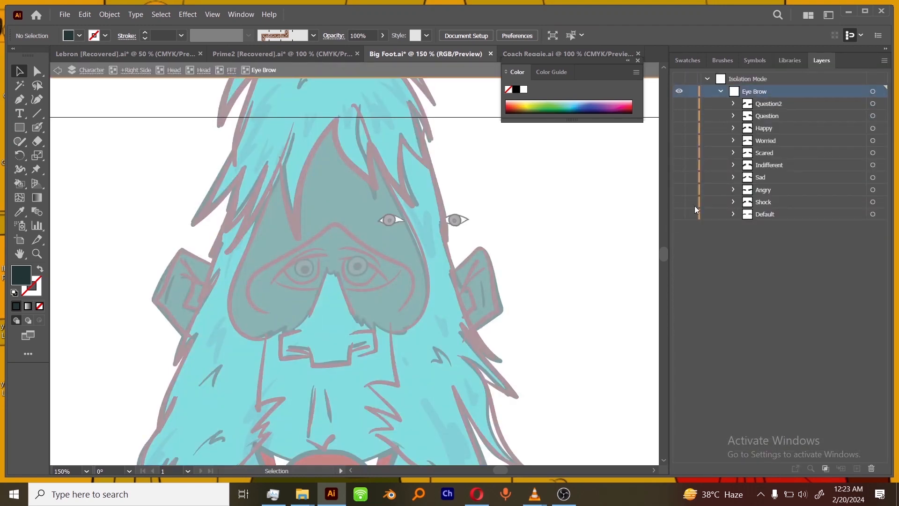
pyautogui.click(680, 214)
pyautogui.hotkey('shift', 'b')
pyautogui.hotkey('ctrl', '+')
pyautogui.hotkey('ctrl', '+')
pyautogui.hotkey('ctrl', '+')
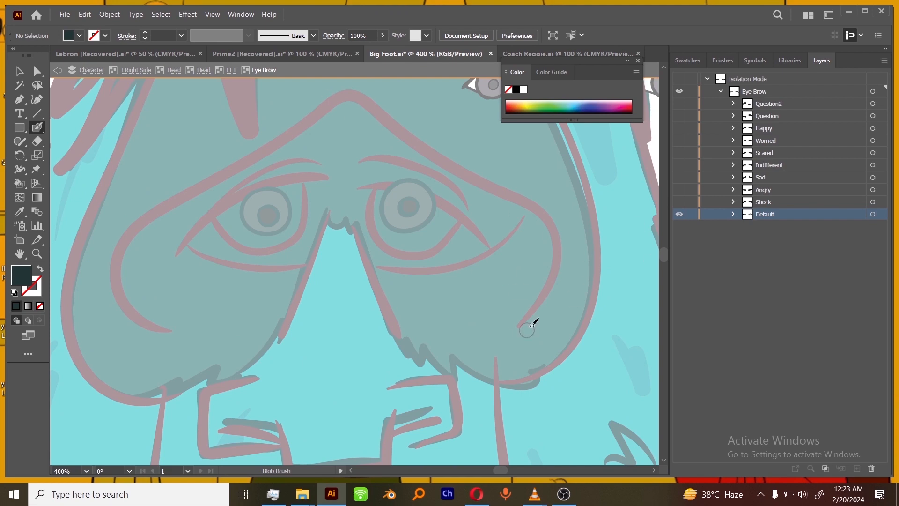
pyautogui.moveTo(359, 94); pyautogui.dragTo(176, 333)
pyautogui.hotkey('ctrl', '-')
# Move the traced brow line into the Default group and delete the group's two old eyebrow paths
pyautogui.click(734, 226)
pyautogui.click(746, 239)
pyautogui.moveTo(768, 103); pyautogui.dragTo(791, 239)
pyautogui.click(796, 251)
pyautogui.keyDown('shift'); pyautogui.click(797, 263); pyautogui.keyUp('shift')
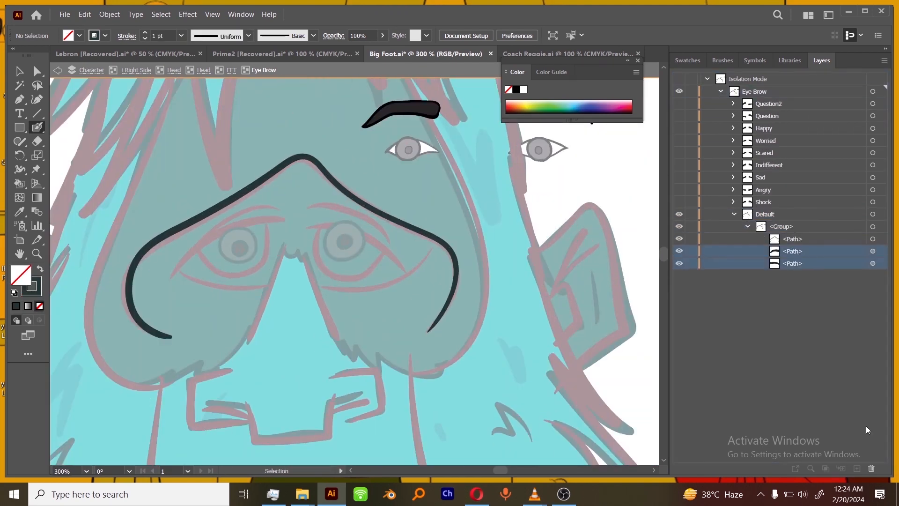
pyautogui.click(871, 469)
# Hide the Default eyebrow and expand the Shock eyebrow group as the reference for the next expression
pyautogui.click(680, 214)
pyautogui.click(733, 202)
pyautogui.moveTo(487, 300); pyautogui.dragTo(514, 331)
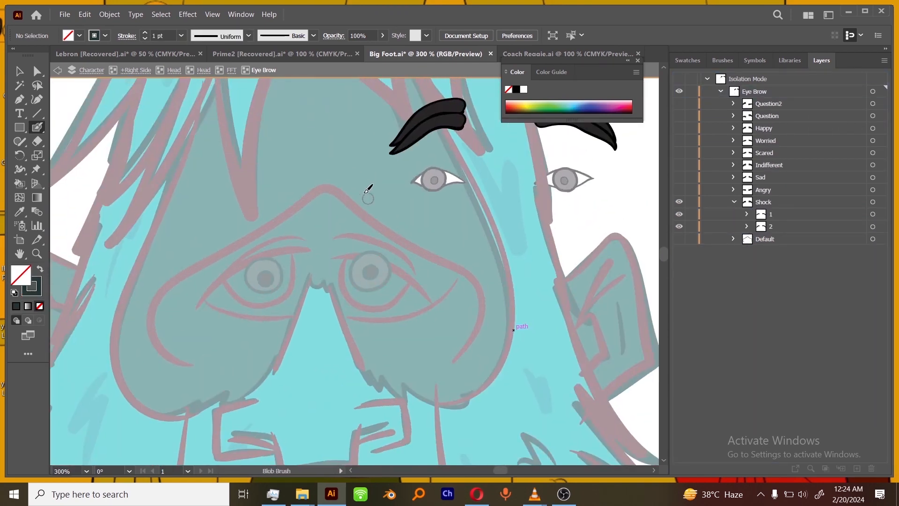
pyautogui.moveTo(336, 172); pyautogui.dragTo(451, 364)
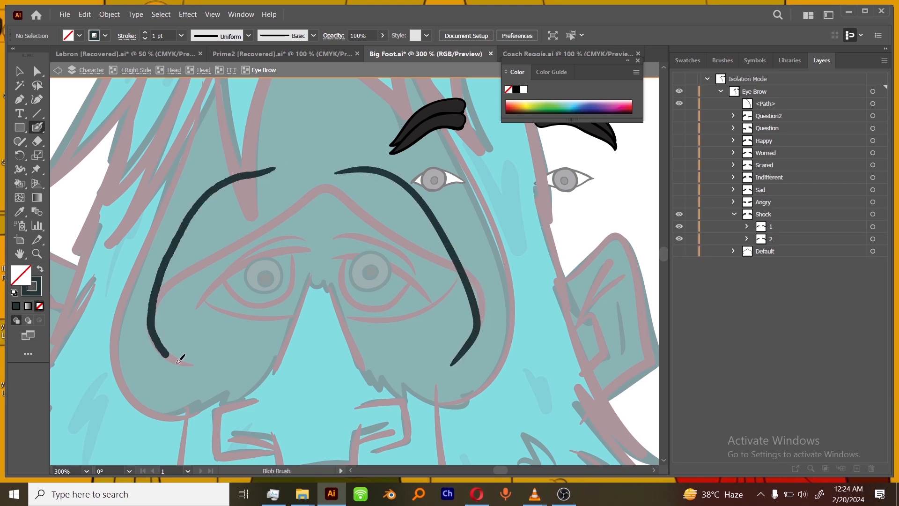
pyautogui.moveTo(178, 362); pyautogui.dragTo(184, 366)
pyautogui.moveTo(344, 283); pyautogui.dragTo(327, 301)
pyautogui.click(873, 103)
pyautogui.keyDown('shift'); pyautogui.click(874, 116); pyautogui.keyUp('shift')
pyautogui.hotkey('ctrl', 'g')
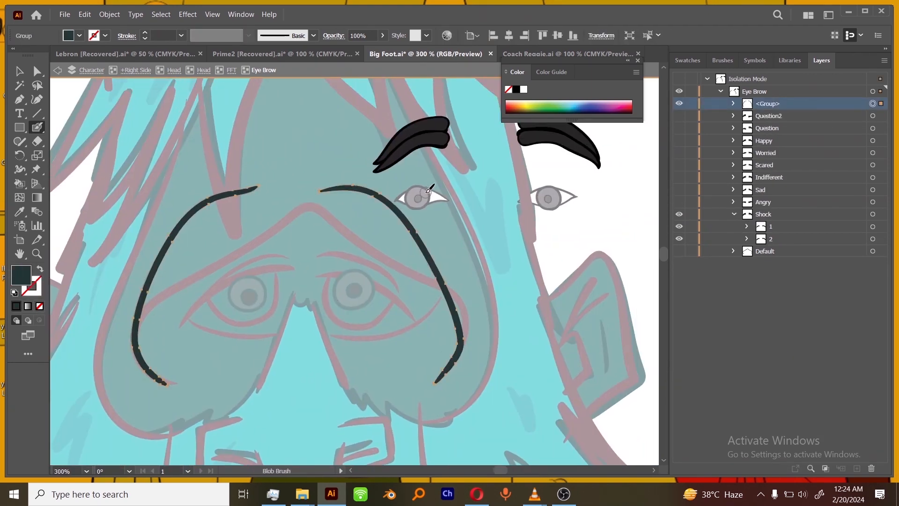
pyautogui.click(691, 104)
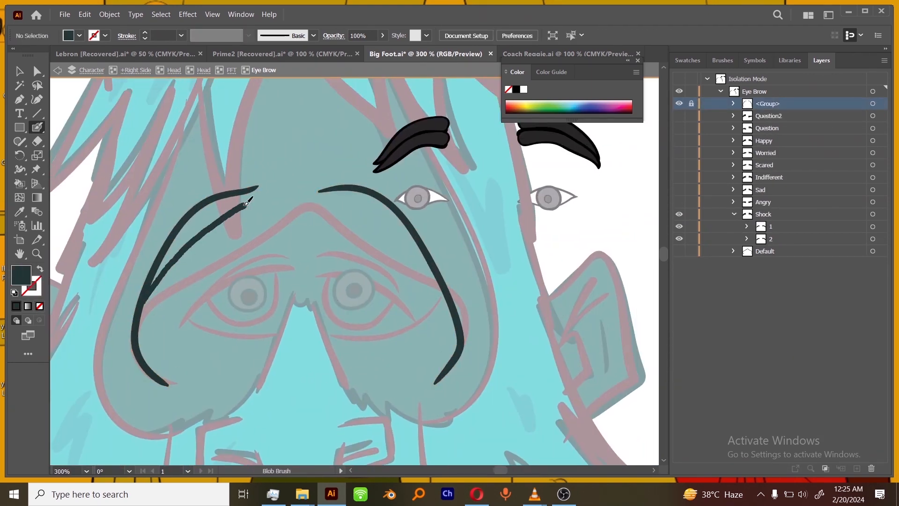
pyautogui.moveTo(246, 203); pyautogui.dragTo(249, 202)
pyautogui.hotkey('ctrl', 'z')
pyautogui.hotkey('ctrl', 'z')
pyautogui.hotkey('ctrl', '=')
pyautogui.hotkey('ctrl', '-')
pyautogui.press('Delete')
# Draw the Shock brow as one continuous high arch over both eyes, then group and lock it
pyautogui.moveTo(355, 158)
pyautogui.mouseDown()
pyautogui.moveTo(307, 168)
pyautogui.moveTo(441, 374)
pyautogui.mouseUp()
pyautogui.moveTo(158, 290); pyautogui.dragTo(184, 373)
pyautogui.hotkey('ctrl', '-')
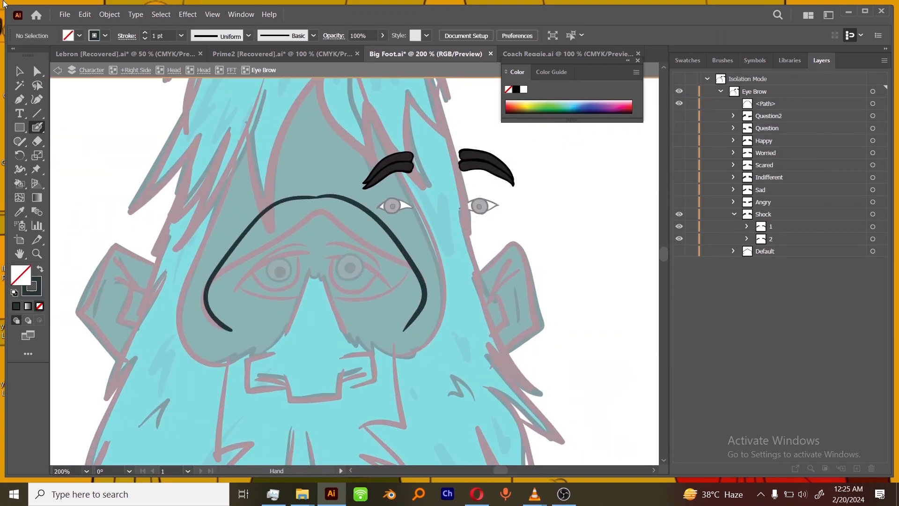
pyautogui.click(873, 103)
pyautogui.hotkey('ctrl', 'g')
pyautogui.click(691, 104)
# Draw a second, lower Shock brow line inside the high arch and group it separately
pyautogui.hotkey('ctrl', '=')
pyautogui.moveTo(305, 206); pyautogui.dragTo(242, 248)
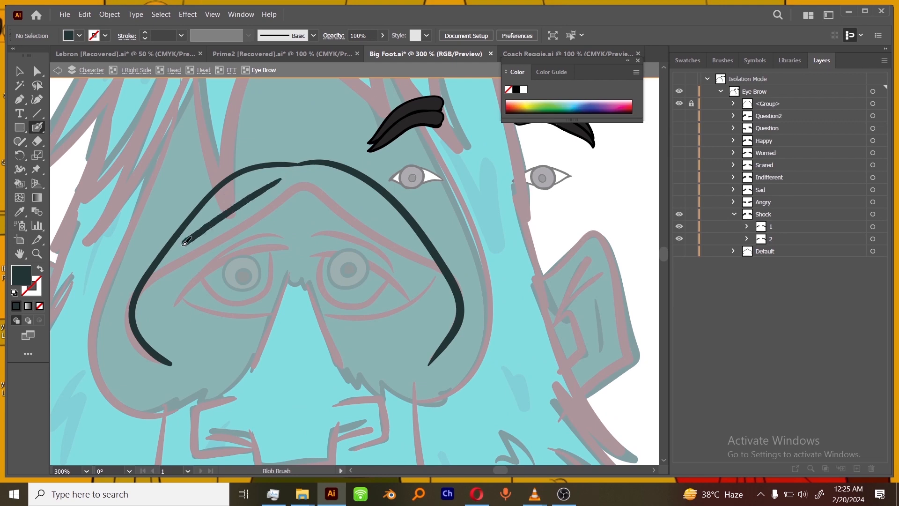
pyautogui.moveTo(161, 261); pyautogui.dragTo(175, 365)
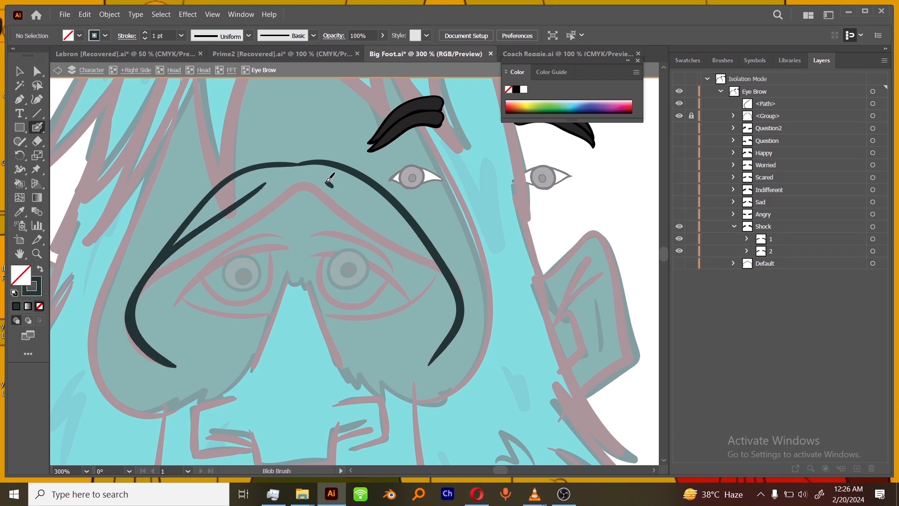
pyautogui.hotkey('ctrl', '-')
pyautogui.hotkey('ctrl', '-')
pyautogui.click(873, 104)
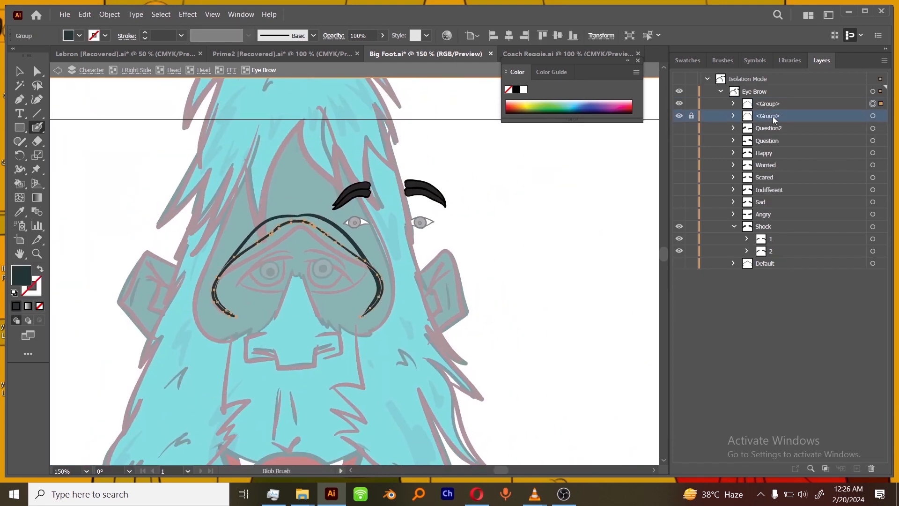
pyautogui.hotkey('ctrl', 'shift', 'a')
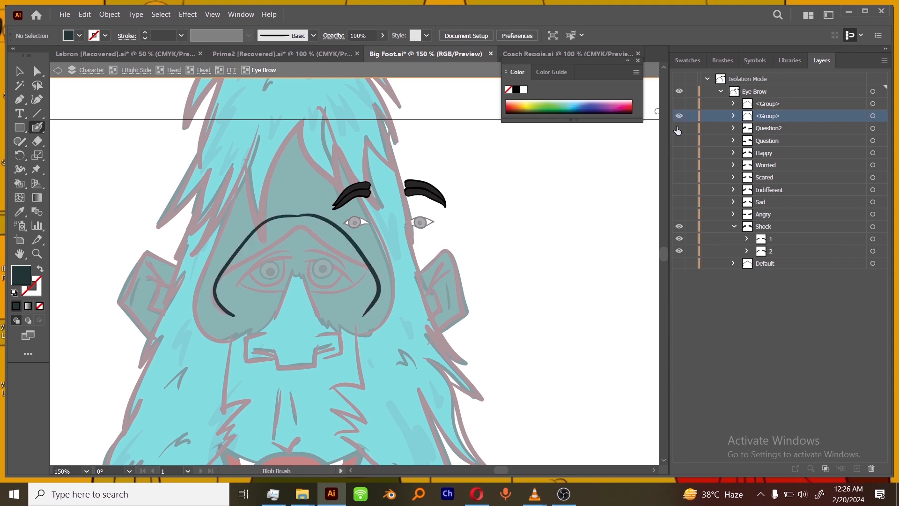
pyautogui.click(771, 251)
pyautogui.click(746, 239)
pyautogui.keyDown('shift'); pyautogui.click(792, 263); pyautogui.keyUp('shift')
pyautogui.moveTo(769, 104); pyautogui.dragTo(771, 251)
pyautogui.click(872, 469)
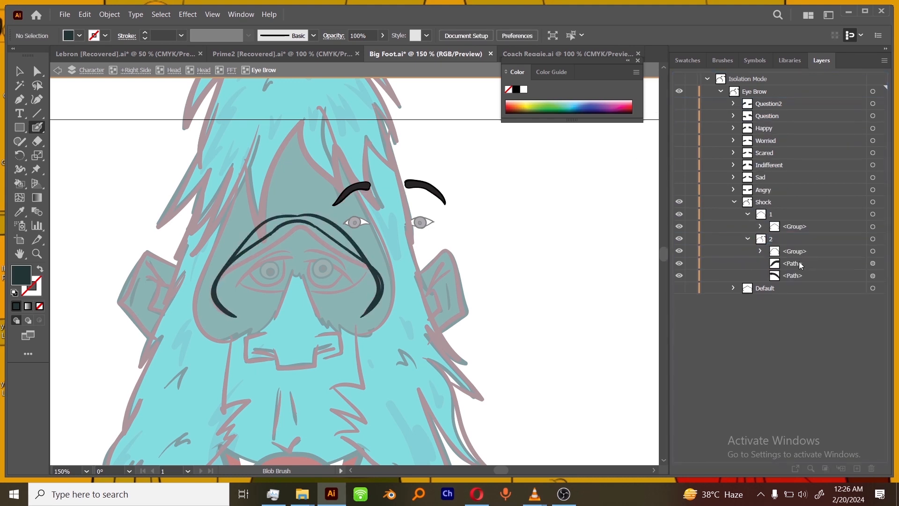
pyautogui.click(793, 263)
pyautogui.keyDown('shift'); pyautogui.click(792, 275); pyautogui.keyUp('shift')
pyautogui.hotkey('ctrl', 'z')
pyautogui.hotkey('ctrl', 'z')
pyautogui.hotkey('ctrl', 'z')
# Rename the lower Shock brow line's group as 1 and select the high arch's group
pyautogui.click(770, 116)
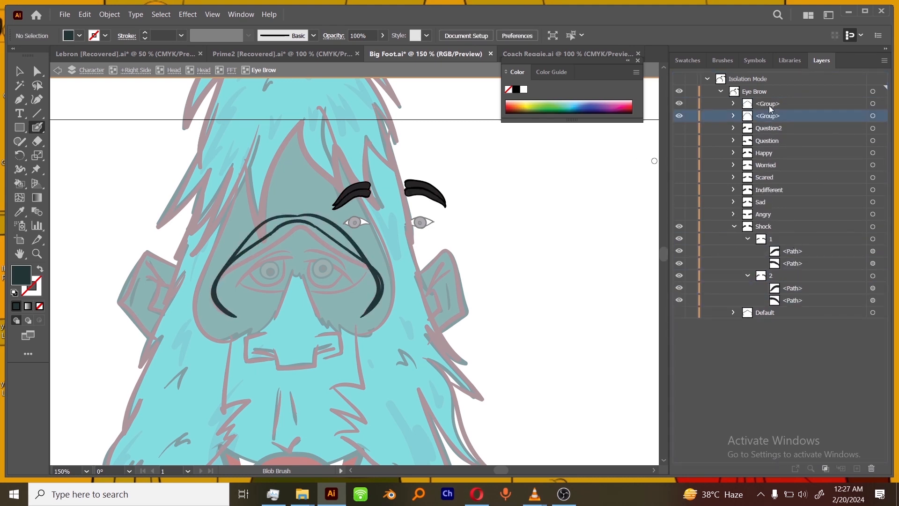
pyautogui.doubleClick(768, 104)
pyautogui.write('1')
pyautogui.press('Return')
pyautogui.click(769, 116)
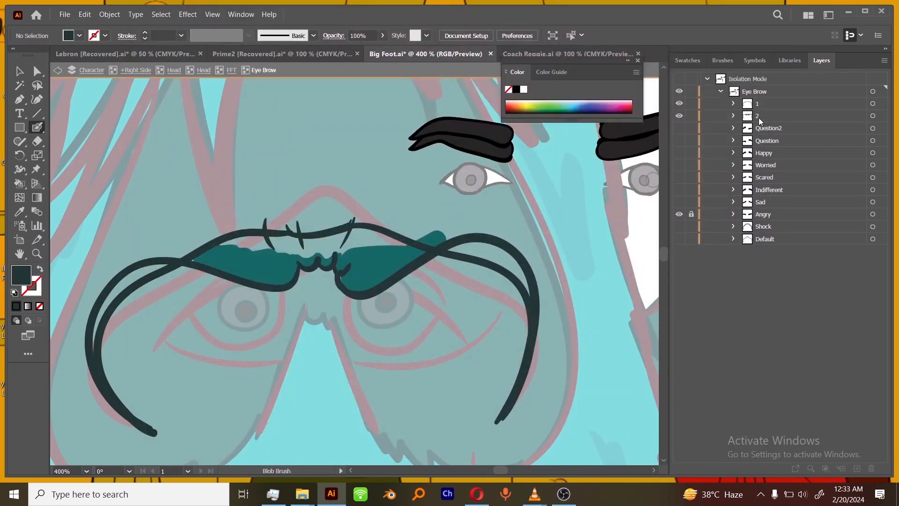
# Inspect the Angry brow poses by toggling the visibility of pose 1 and of pose 2's teal fill path
pyautogui.click(760, 110)
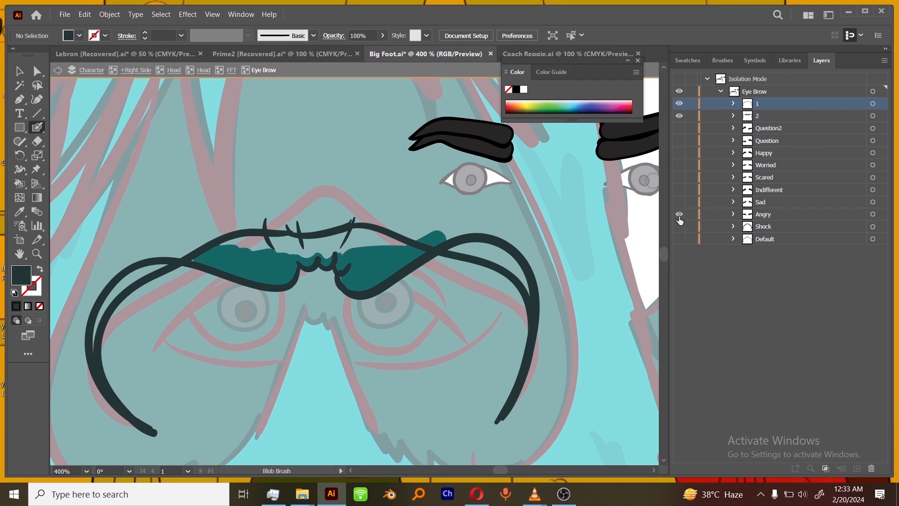
pyautogui.click(768, 219)
pyautogui.click(679, 104)
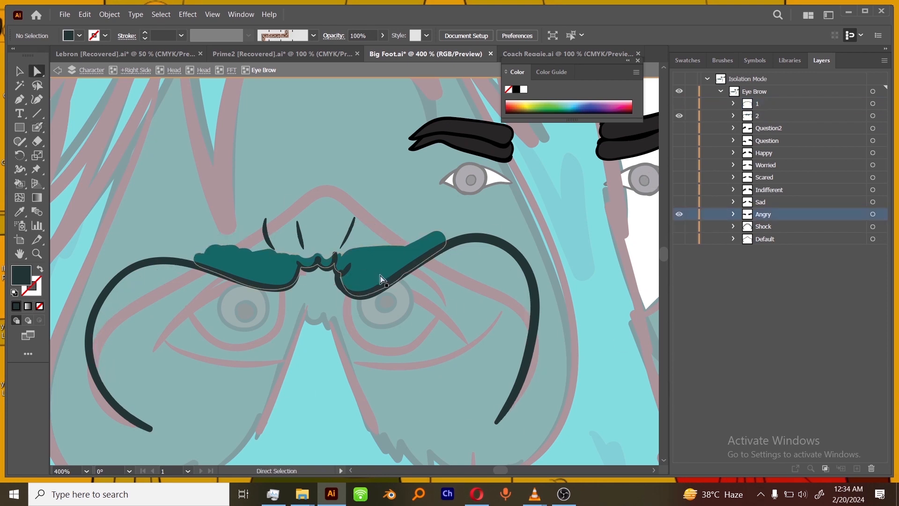
pyautogui.click(734, 214)
pyautogui.click(733, 116)
pyautogui.click(679, 177)
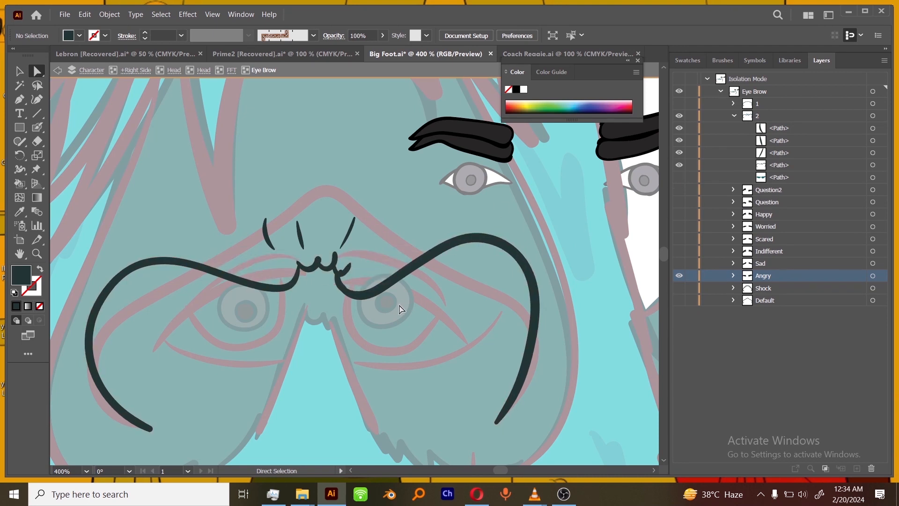
pyautogui.click(679, 178)
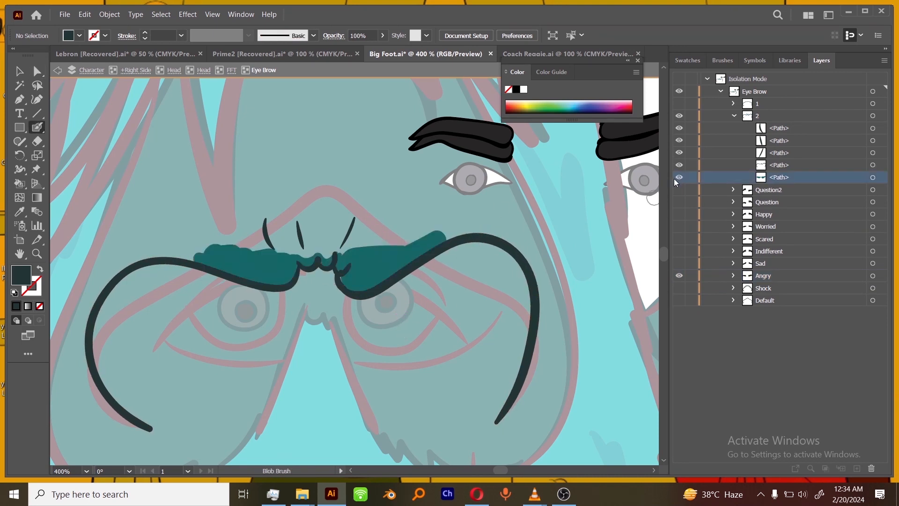
pyautogui.click(734, 116)
pyautogui.click(679, 104)
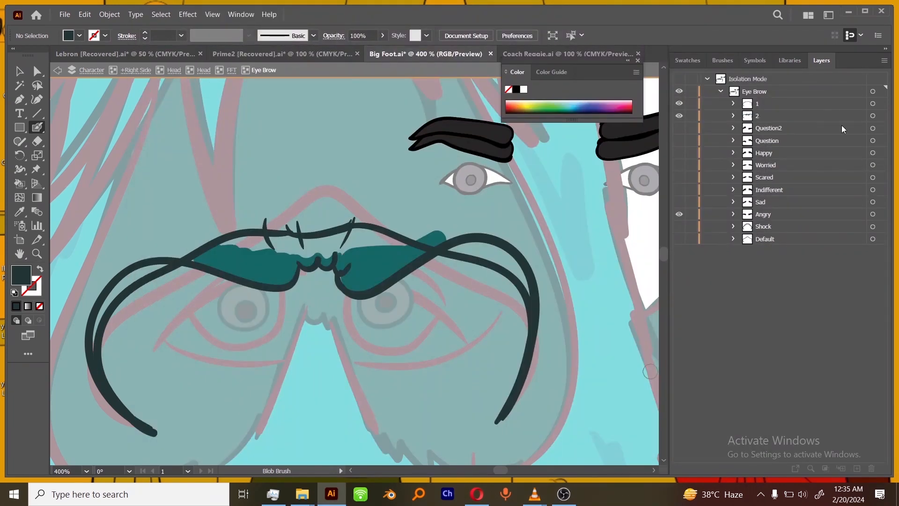
# Group both new brow poses as Angry, place the group by the old Angry eyebrow and delete the old one
pyautogui.hotkey('ctrl', 'a')
pyautogui.hotkey('ctrl', 'g')
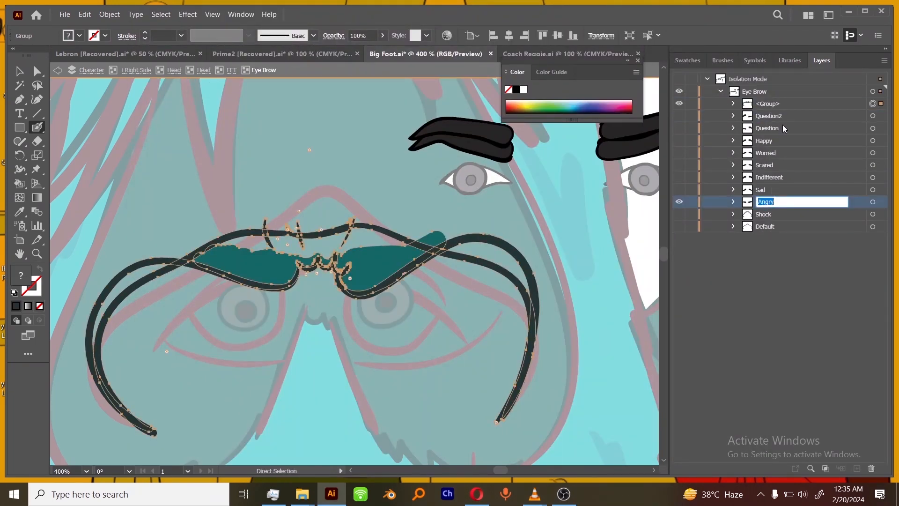
pyautogui.doubleClick(767, 104)
pyautogui.write('Angry')
pyautogui.press('Return')
pyautogui.moveTo(767, 105); pyautogui.dragTo(767, 196)
pyautogui.click(766, 202)
pyautogui.click(872, 468)
# Show and lock the Sad eyebrow as reference, hide Angry, and brush two dark teal strokes sloping down over the eyes
pyautogui.click(679, 178)
pyautogui.click(679, 189)
pyautogui.click(691, 177)
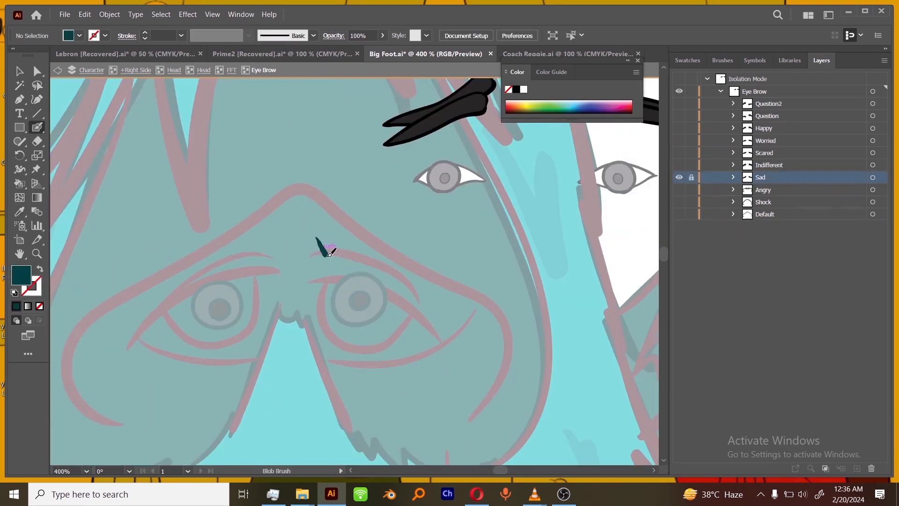
pyautogui.moveTo(321, 245); pyautogui.dragTo(440, 321)
pyautogui.moveTo(268, 244); pyautogui.dragTo(137, 319)
# Brush short curved wrinkles between the inner ends of the Sad brow strokes, redoing the first one
pyautogui.moveTo(416, 308)
pyautogui.mouseDown()
pyautogui.moveTo(363, 249)
pyautogui.moveTo(394, 236)
pyautogui.mouseUp()
pyautogui.moveTo(301, 176)
pyautogui.mouseDown()
pyautogui.moveTo(291, 161)
pyautogui.moveTo(268, 160)
pyautogui.mouseUp()
pyautogui.hotkey('ctrl', 'z')
pyautogui.moveTo(276, 146)
pyautogui.mouseDown()
pyautogui.moveTo(258, 167)
pyautogui.moveTo(297, 163)
pyautogui.mouseUp()
pyautogui.moveTo(327, 171); pyautogui.dragTo(375, 145)
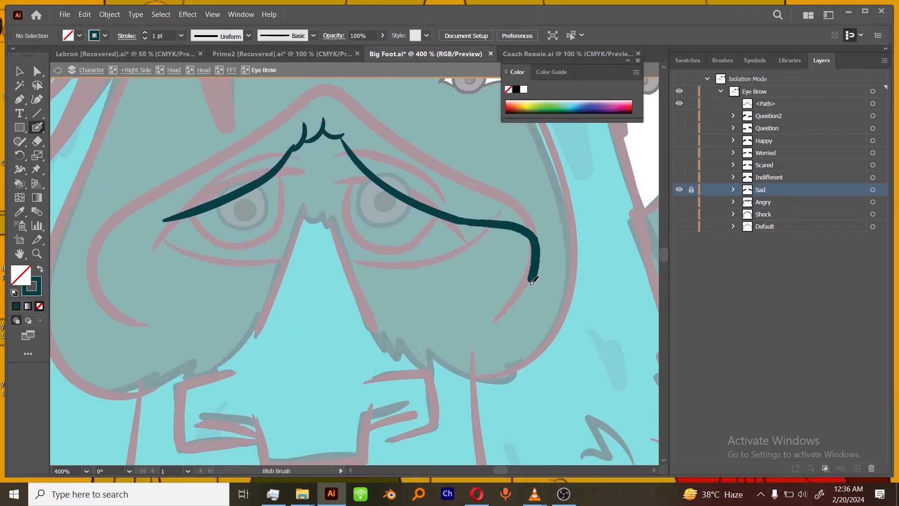
# Extend both outer ends of the Sad brow line into hooks curving down around the cheeks
pyautogui.moveTo(464, 220)
pyautogui.mouseDown()
pyautogui.moveTo(537, 221)
pyautogui.moveTo(485, 323)
pyautogui.mouseUp()
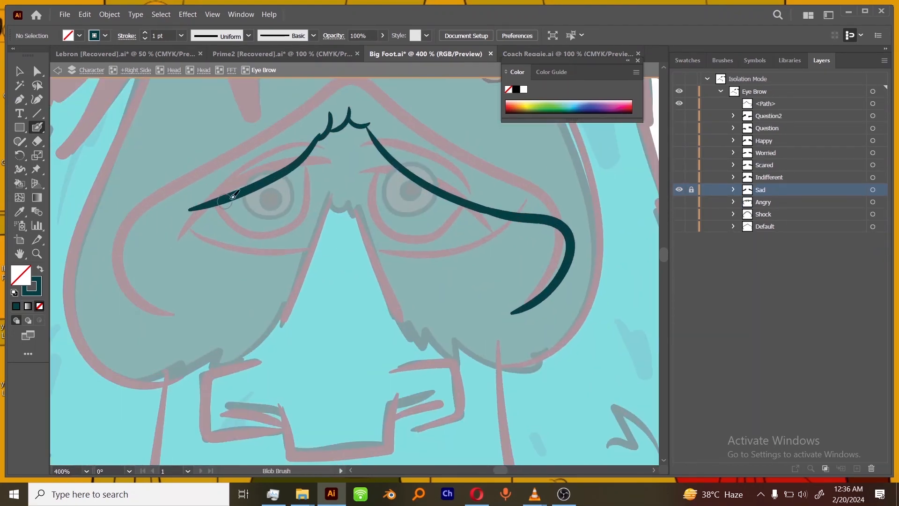
pyautogui.moveTo(183, 214); pyautogui.dragTo(184, 320)
pyautogui.hotkey('ctrl', '-')
pyautogui.hotkey('ctrl', '-')
pyautogui.hotkey('ctrl', '-')
pyautogui.hotkey('ctrl', '=')
pyautogui.moveTo(497, 324); pyautogui.dragTo(477, 338)
# Group the finished Sad brow line and lock the group
pyautogui.click(874, 104)
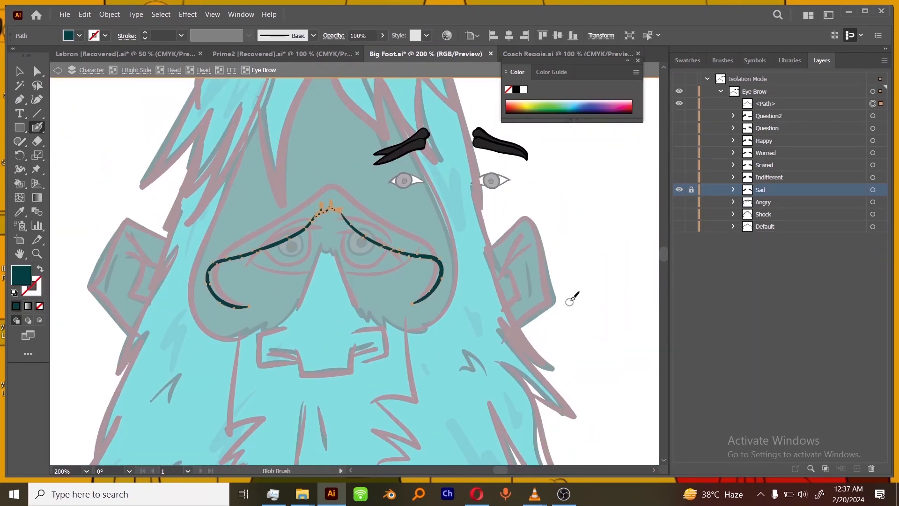
pyautogui.hotkey('ctrl', 'g')
pyautogui.keyDown('ctrl'); pyautogui.click(570, 302); pyautogui.keyUp('ctrl')
pyautogui.click(693, 104)
pyautogui.hotkey('ctrl', '=')
pyautogui.moveTo(372, 196)
pyautogui.mouseDown()
pyautogui.moveTo(402, 241)
pyautogui.moveTo(475, 267)
pyautogui.mouseUp()
pyautogui.click(680, 104)
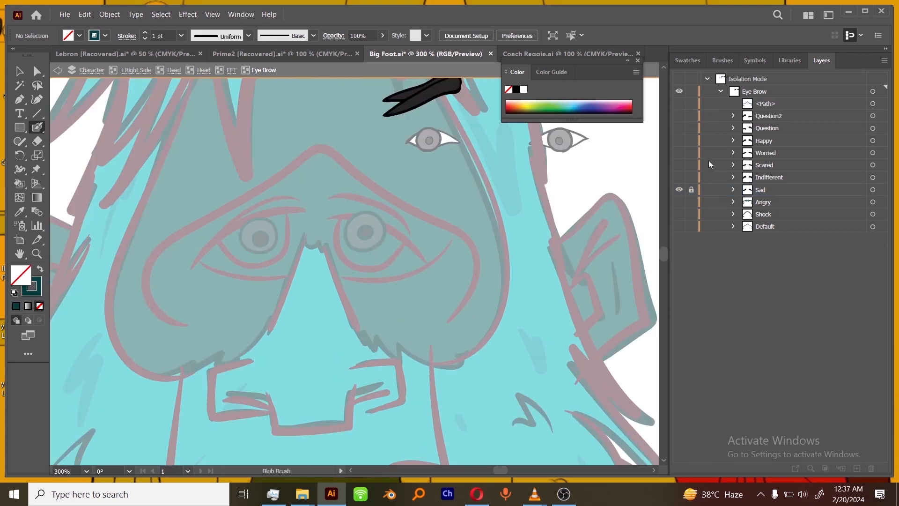
pyautogui.hotkey('ctrl', 'z')
pyautogui.hotkey('ctrl', 'z')
pyautogui.click(692, 104)
# Draw a second, smoother Sad brow line arching above the wrinkled one and curving down around both cheeks
pyautogui.hotkey('ctrl', '=')
pyautogui.moveTo(566, 190)
pyautogui.mouseDown()
pyautogui.moveTo(514, 235)
pyautogui.moveTo(486, 354)
pyautogui.mouseUp()
pyautogui.moveTo(305, 142); pyautogui.dragTo(330, 146)
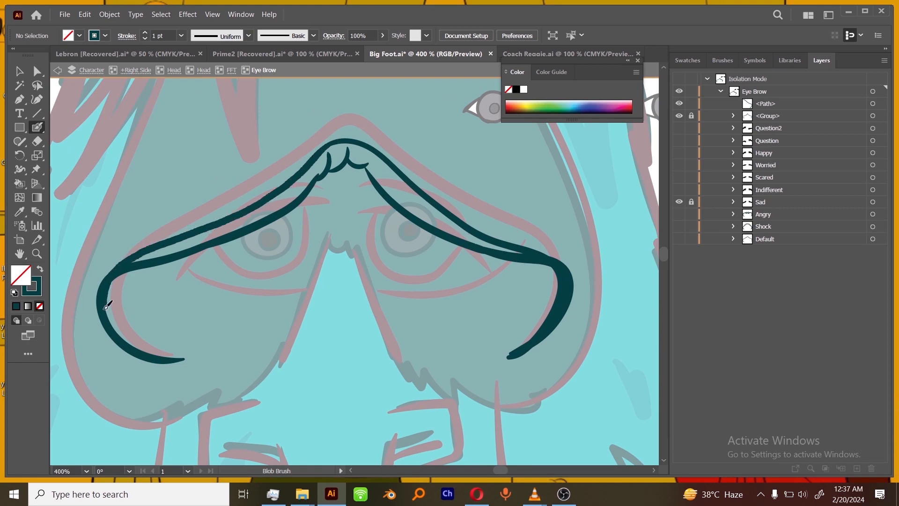
pyautogui.moveTo(220, 216); pyautogui.dragTo(182, 359)
pyautogui.hotkey('ctrl', '-')
pyautogui.hotkey('ctrl', '-')
pyautogui.moveTo(420, 375); pyautogui.dragTo(388, 388)
# Group the smoother Sad brow line and hide the locked wrinkled brow group
pyautogui.hotkey('ctrl', 'a')
pyautogui.hotkey('ctrl', 'g')
pyautogui.click(679, 116)
pyautogui.hotkey('ctrl', 'shift', 'a')
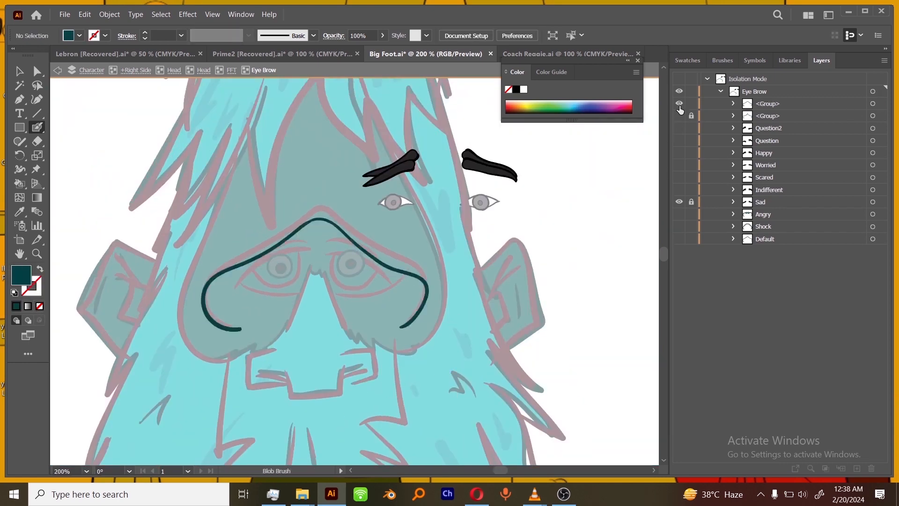
# Compare the two Sad brow groups by toggling their visibility and rename the smoother one as 1
pyautogui.click(679, 104)
pyautogui.click(679, 115)
pyautogui.write('1')
pyautogui.press('Return')
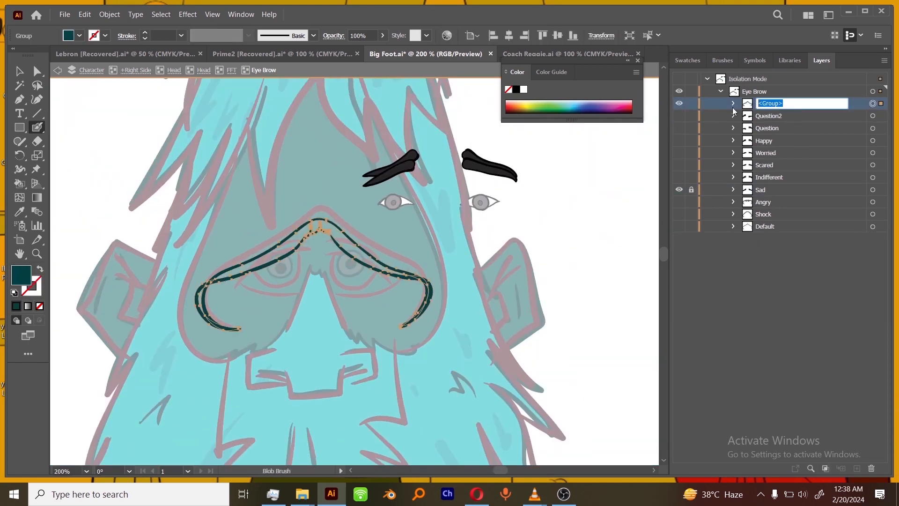
pyautogui.hotkey('ctrl', '+')
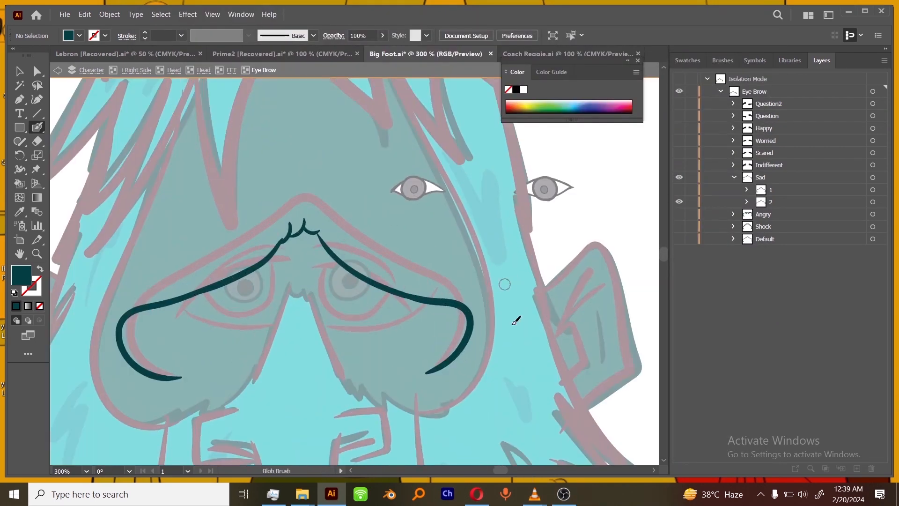
# Paint teal shading above both sides of the wrinkled Sad brow line in pose 2
pyautogui.click(772, 202)
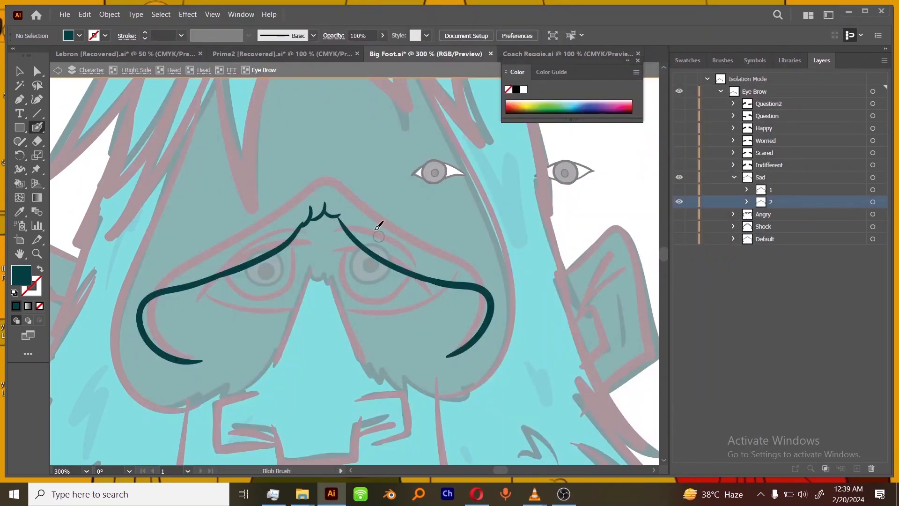
pyautogui.hotkey('ctrl', '+')
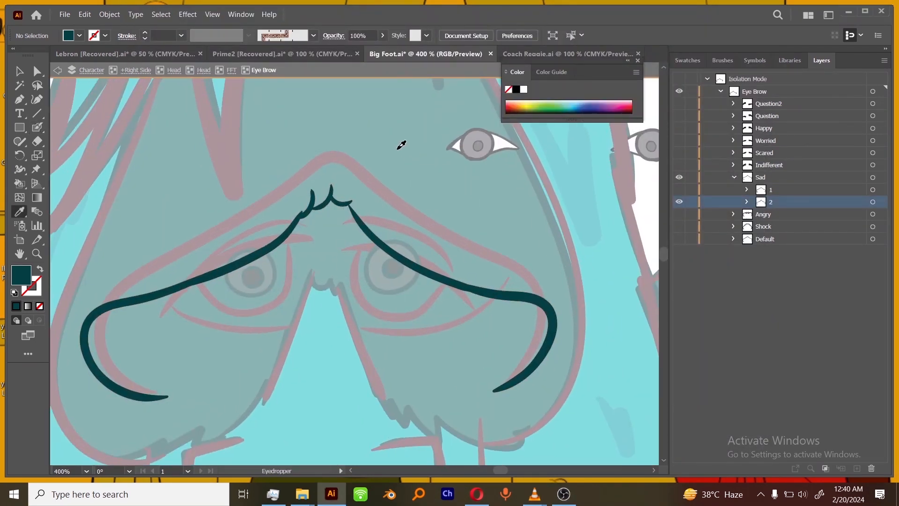
pyautogui.hotkey('ctrl', '+')
pyautogui.moveTo(267, 164); pyautogui.dragTo(461, 270)
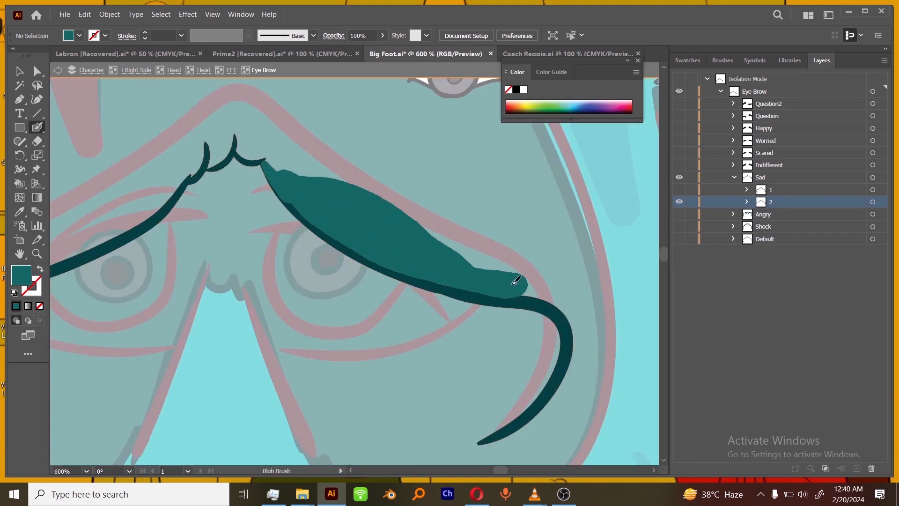
pyautogui.moveTo(516, 282); pyautogui.dragTo(508, 286)
pyautogui.moveTo(274, 188)
pyautogui.mouseDown()
pyautogui.moveTo(195, 218)
pyautogui.moveTo(267, 181)
pyautogui.mouseUp()
pyautogui.hotkey('ctrl', '-')
pyautogui.moveTo(532, 271); pyautogui.dragTo(507, 255)
# Move the two new shading paths into Sad group 2, beneath its brow line
pyautogui.click(748, 226)
pyautogui.click(766, 103)
pyautogui.keyDown('shift'); pyautogui.click(765, 116); pyautogui.keyUp('shift')
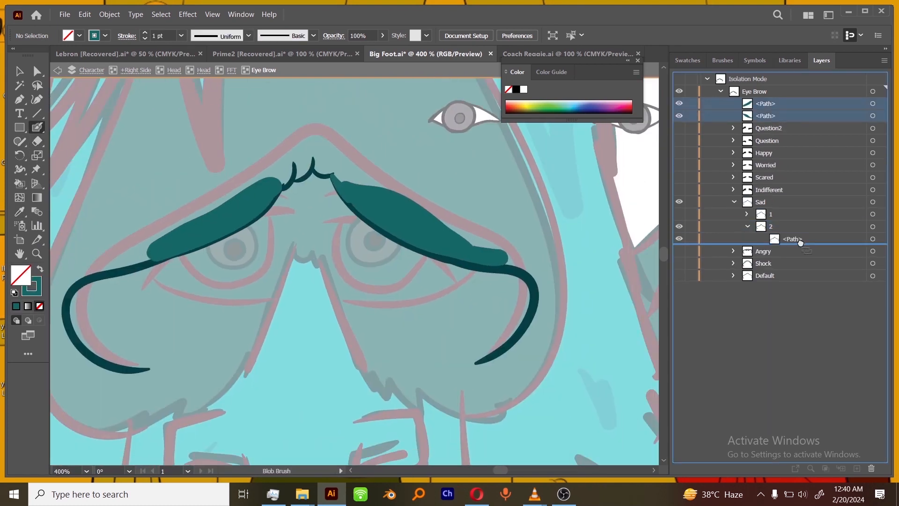
pyautogui.moveTo(800, 242); pyautogui.dragTo(797, 244)
# Paint teal shading along both slopes of the smoother Sad brow and move the shading paths into group 1
pyautogui.click(747, 202)
pyautogui.click(679, 189)
pyautogui.click(679, 202)
pyautogui.hotkey('ctrl', '+')
pyautogui.moveTo(379, 146); pyautogui.dragTo(289, 165)
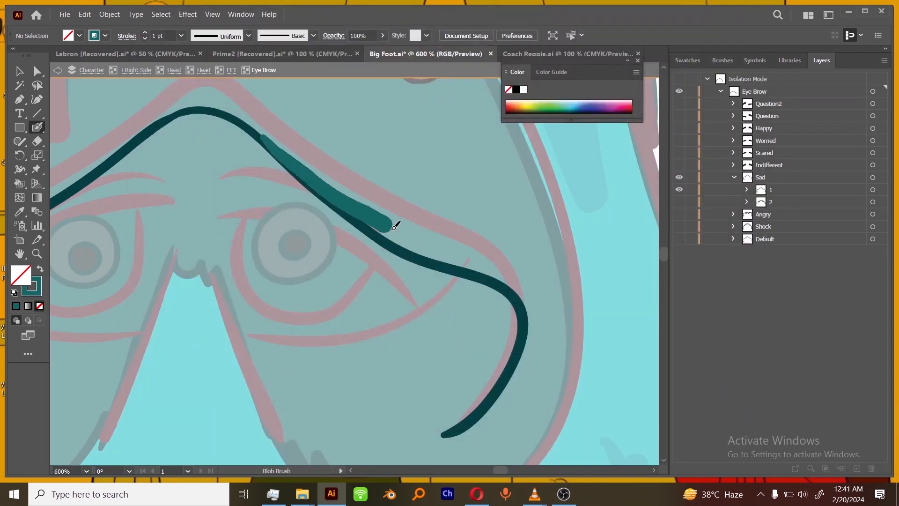
pyautogui.hotkey('ctrl', '-')
pyautogui.moveTo(155, 236); pyautogui.dragTo(240, 191)
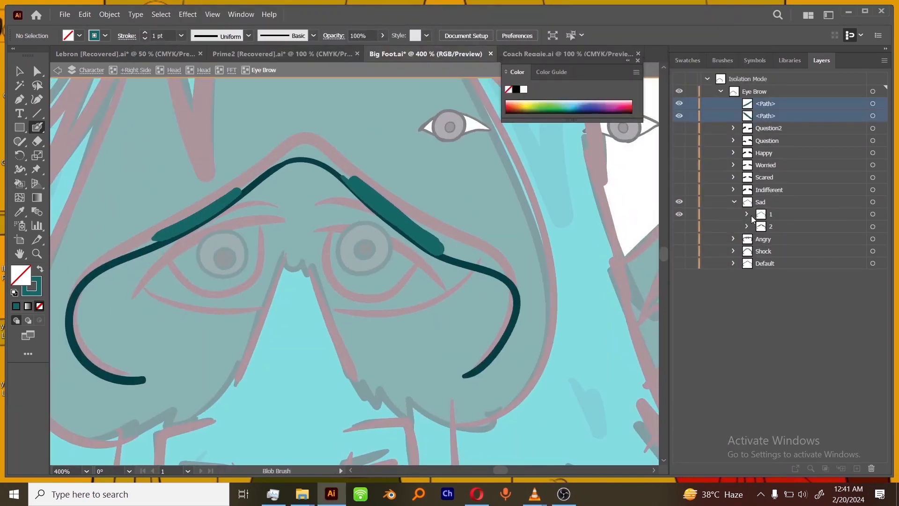
pyautogui.moveTo(753, 219); pyautogui.dragTo(755, 216)
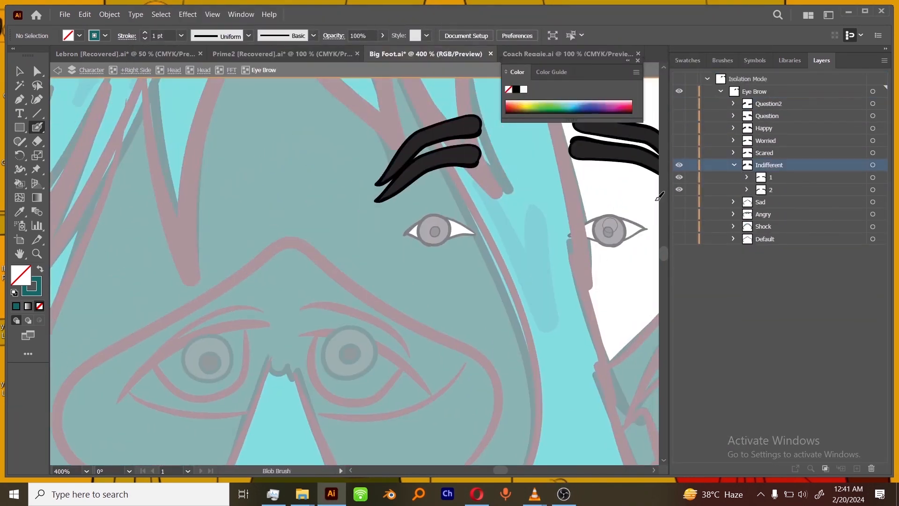
# Check the Shock brow against the old Indifferent brows and lock the Indifferent group
pyautogui.click(679, 227)
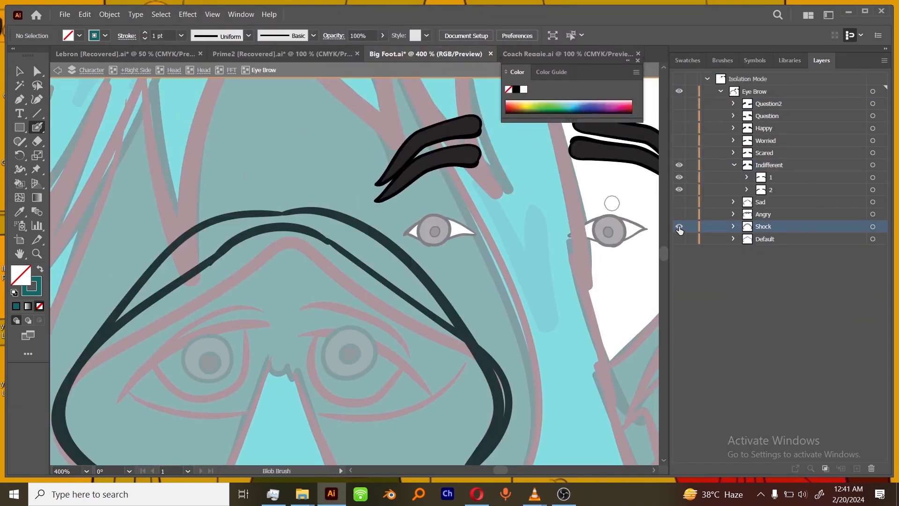
pyautogui.click(679, 227)
pyautogui.click(691, 165)
pyautogui.click(778, 95)
# Draw, group and lock a high arched Indifferent brow line in the sampled dark teal, curving down around both cheeks
pyautogui.moveTo(299, 290); pyautogui.dragTo(325, 241)
pyautogui.press('i')
pyautogui.click(156, 313)
pyautogui.hotkey('shift', 'b')
pyautogui.moveTo(441, 274); pyautogui.dragTo(478, 292)
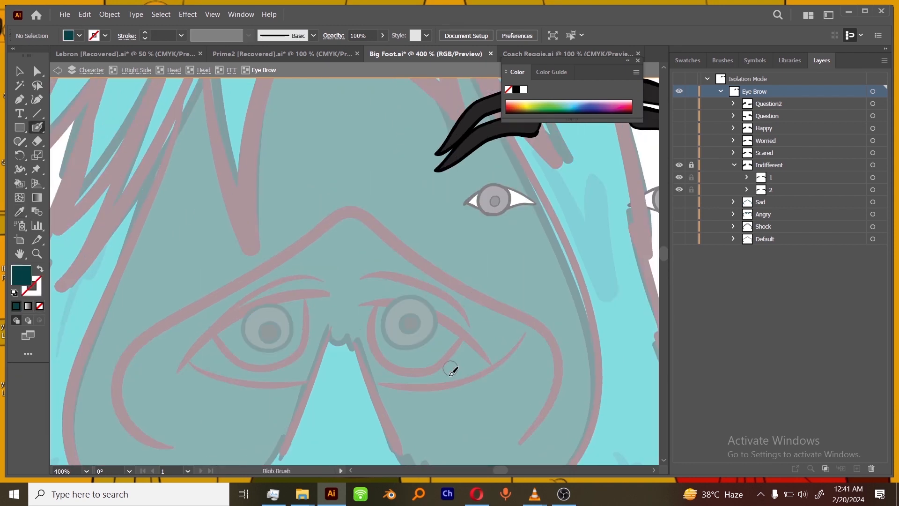
pyautogui.scroll(-3, 451, 370)
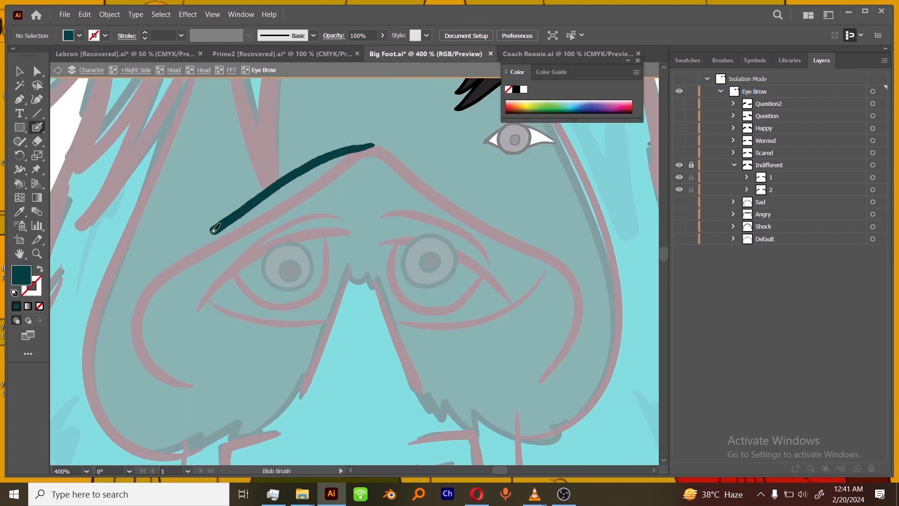
pyautogui.moveTo(214, 229); pyautogui.dragTo(187, 382)
pyautogui.moveTo(370, 147)
pyautogui.mouseDown()
pyautogui.moveTo(542, 225)
pyautogui.moveTo(542, 379)
pyautogui.mouseUp()
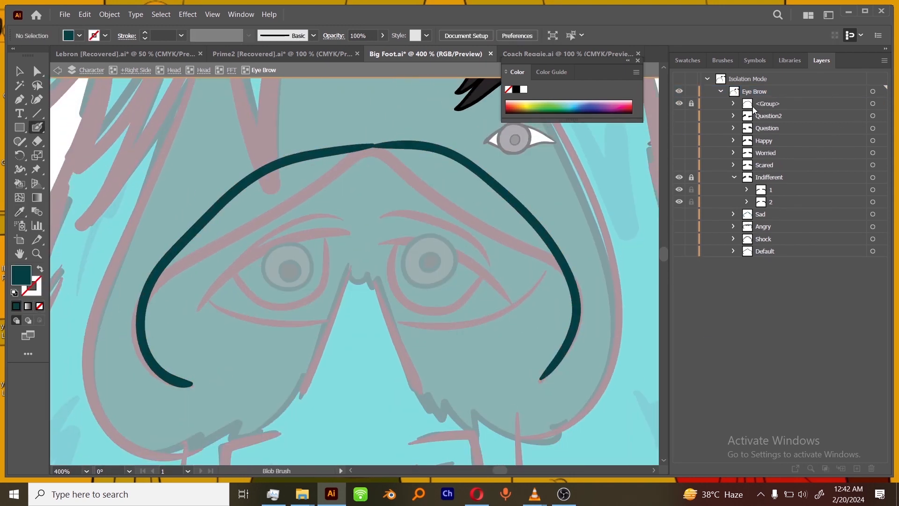
# Draw a second, slightly lower Indifferent brow line, group it and rename the group 1
pyautogui.moveTo(223, 219); pyautogui.dragTo(193, 385)
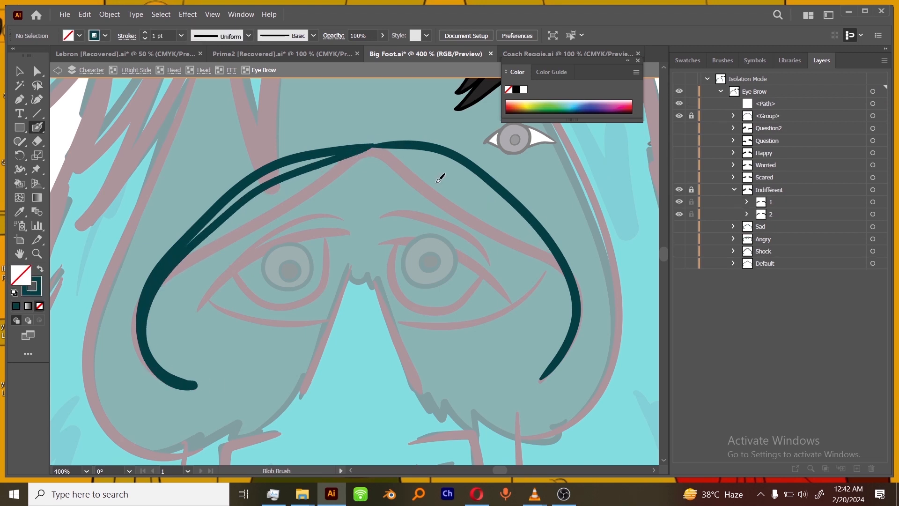
pyautogui.click(873, 103)
pyautogui.hotkey('ctrl', 'g')
pyautogui.doubleClick(771, 104)
pyautogui.write('1')
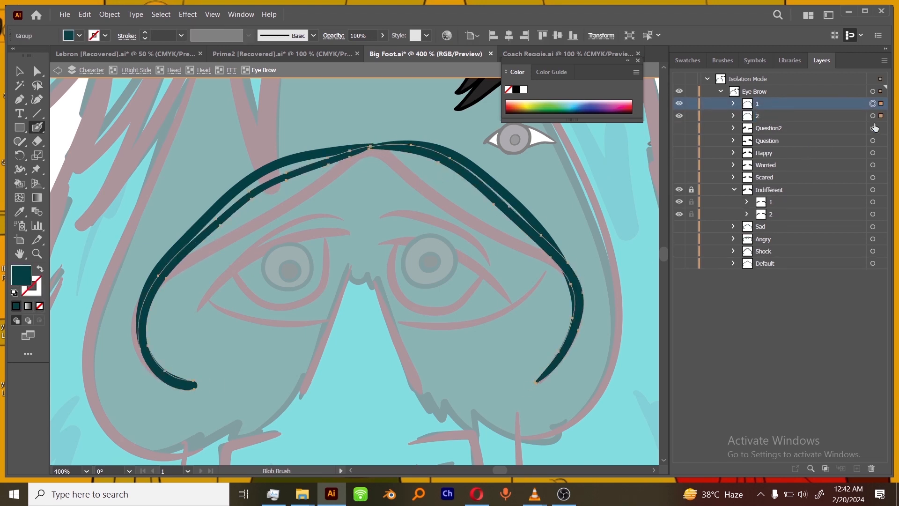
# Group Indifferent brow poses 1 and 2 together and name the group Indifferent
pyautogui.hotkey('ctrl', 'g')
pyautogui.doubleClick(777, 177)
pyautogui.doubleClick(764, 104)
pyautogui.write('Indifferent')
pyautogui.press('Return')
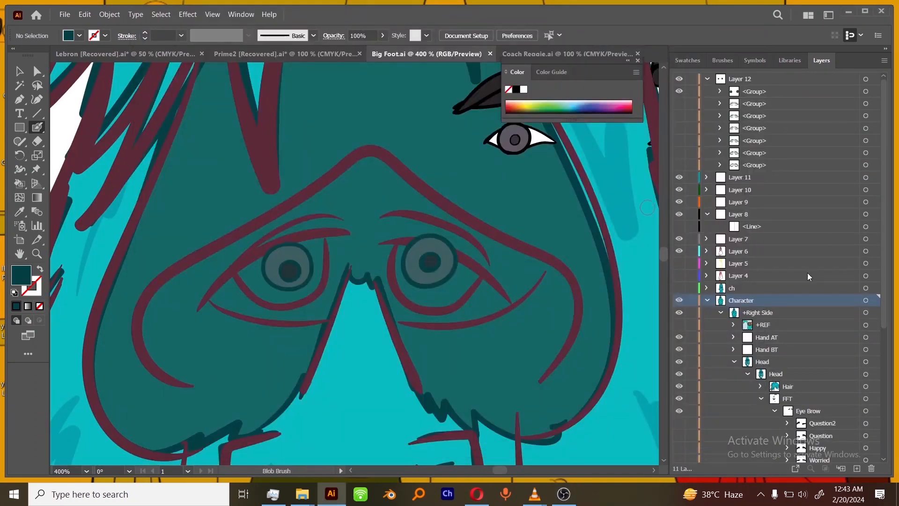
# Isolate the Eye Brow group and check the Sad and Indifferent brows as references with Scared visible
pyautogui.doubleClick(815, 411)
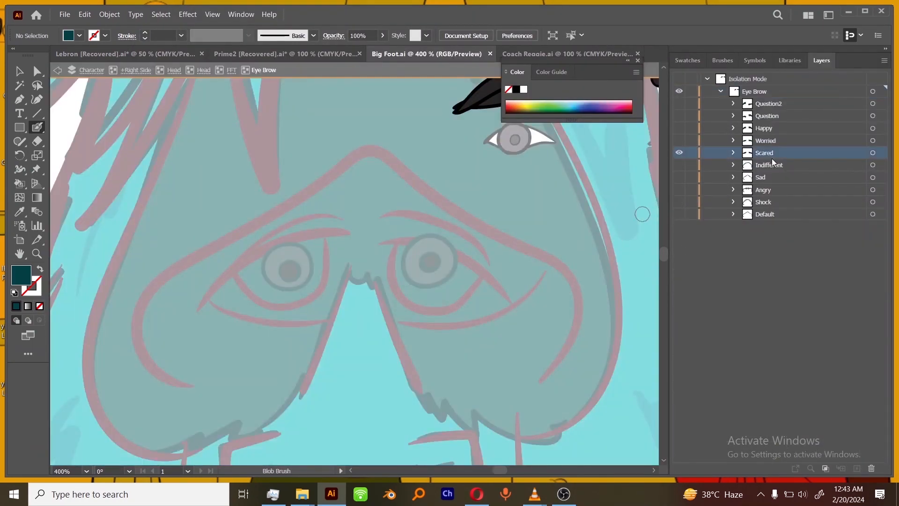
pyautogui.click(680, 177)
pyautogui.moveTo(578, 250); pyautogui.dragTo(571, 233)
pyautogui.click(679, 178)
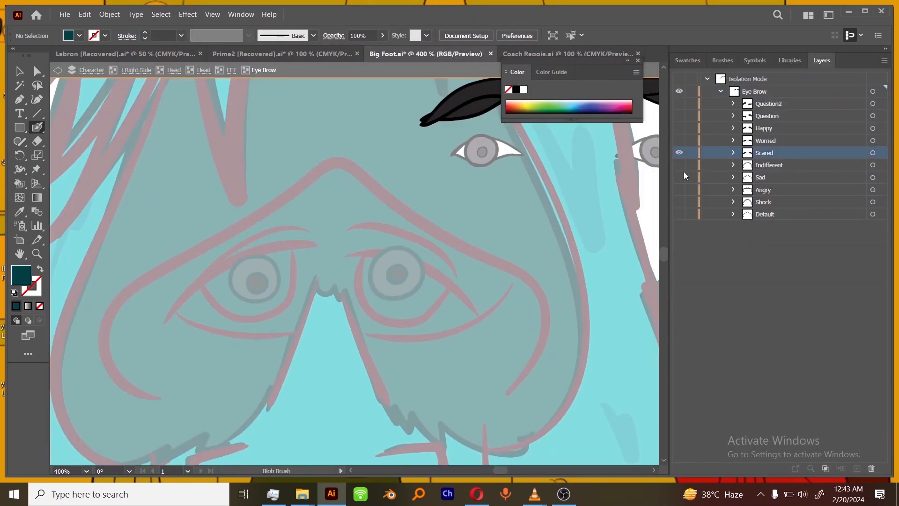
pyautogui.click(679, 166)
# Draw the two halves of a low Scared brow line in dark teal, curving down around both cheeks
pyautogui.moveTo(328, 211); pyautogui.dragTo(381, 269)
pyautogui.click(19, 226)
pyautogui.click(522, 261)
pyautogui.click(20, 212)
pyautogui.click(42, 129)
pyautogui.scroll(1, 349, 309)
pyautogui.moveTo(348, 323)
pyautogui.mouseDown()
pyautogui.moveTo(420, 201)
pyautogui.moveTo(199, 304)
pyautogui.mouseUp()
pyautogui.moveTo(488, 344); pyautogui.dragTo(299, 308)
pyautogui.moveTo(321, 147); pyautogui.dragTo(518, 211)
pyautogui.moveTo(515, 268); pyautogui.dragTo(478, 193)
pyautogui.hotkey('ctrl', '-')
pyautogui.moveTo(336, 224); pyautogui.dragTo(476, 218)
pyautogui.moveTo(261, 195); pyautogui.dragTo(247, 299)
pyautogui.moveTo(492, 271); pyautogui.dragTo(366, 253)
pyautogui.moveTo(456, 159)
pyautogui.mouseDown()
pyautogui.moveTo(497, 177)
pyautogui.moveTo(470, 281)
pyautogui.mouseUp()
# Select both Scared brow halves, show the Sad brow for comparison and group the halves
pyautogui.hotkey('ctrl', '-')
pyautogui.keyDown('ctrl'); pyautogui.click(180, 196); pyautogui.keyUp('ctrl')
pyautogui.click(680, 177)
pyautogui.click(680, 201)
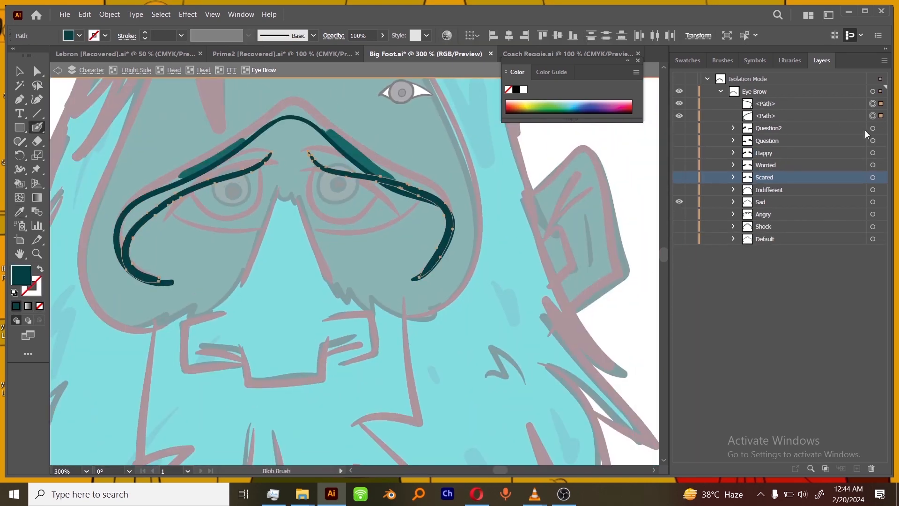
pyautogui.hotkey('ctrl', 'g')
# Compare the new Scared brow with the other expressions by toggling their visibility
pyautogui.click(680, 103)
pyautogui.click(680, 189)
pyautogui.click(680, 201)
pyautogui.click(679, 202)
pyautogui.click(680, 178)
pyautogui.click(679, 178)
pyautogui.click(680, 165)
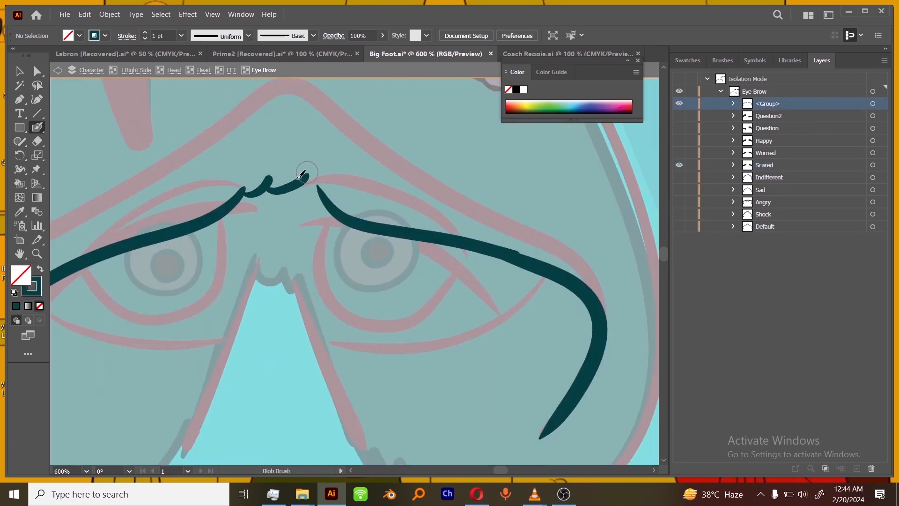
# Draw the wrinkle joining the two Scared brow halves, group it with them and lock the group
pyautogui.moveTo(303, 179); pyautogui.dragTo(329, 187)
pyautogui.hotkey('ctrl', '-')
pyautogui.keyDown('ctrl'); pyautogui.click(518, 262); pyautogui.keyUp('ctrl')
pyautogui.hotkey('ctrl', 'g')
pyautogui.click(692, 104)
# Draw and group a second Scared brow line curving down around both cheeks, and open the old Scared group's name for editing
pyautogui.moveTo(249, 251); pyautogui.dragTo(263, 238)
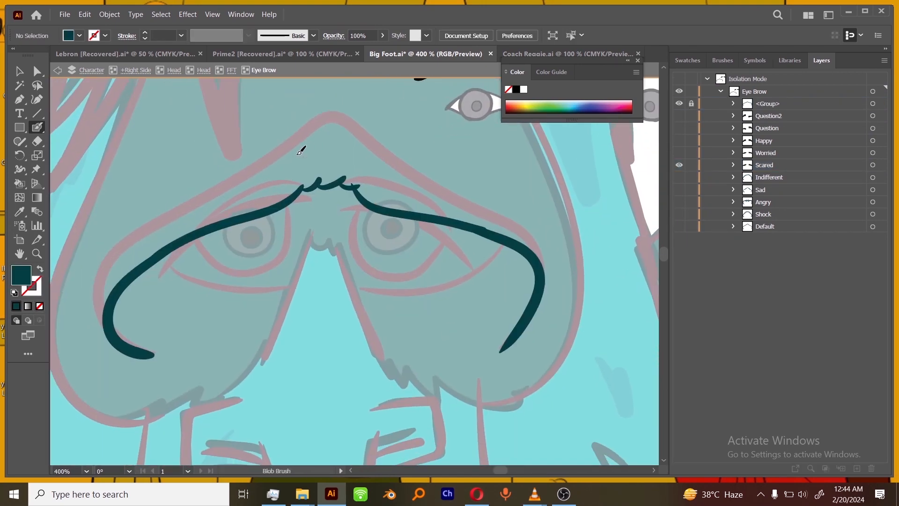
pyautogui.moveTo(414, 178); pyautogui.dragTo(249, 175)
pyautogui.hotkey('shift', 'x')
pyautogui.moveTo(165, 234); pyautogui.dragTo(167, 364)
pyautogui.moveTo(408, 197)
pyautogui.mouseDown()
pyautogui.moveTo(392, 171)
pyautogui.moveTo(512, 296)
pyautogui.moveTo(482, 332)
pyautogui.mouseUp()
pyautogui.moveTo(492, 318); pyautogui.dragTo(483, 310)
pyautogui.keyDown('ctrl'); pyautogui.click(490, 304); pyautogui.keyUp('ctrl')
pyautogui.press('g')
pyautogui.doubleClick(768, 164)
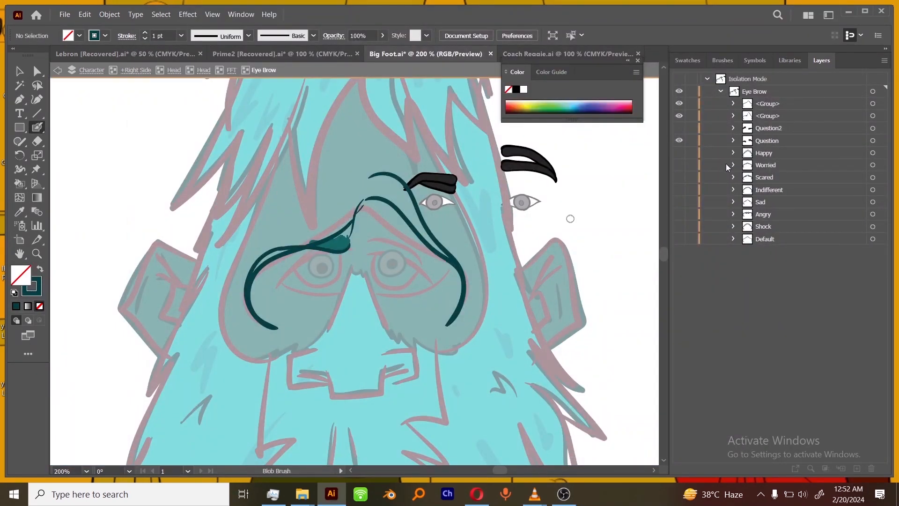
pyautogui.click(564, 494)
pyautogui.click(563, 494)
pyautogui.click(778, 116)
pyautogui.click(777, 129)
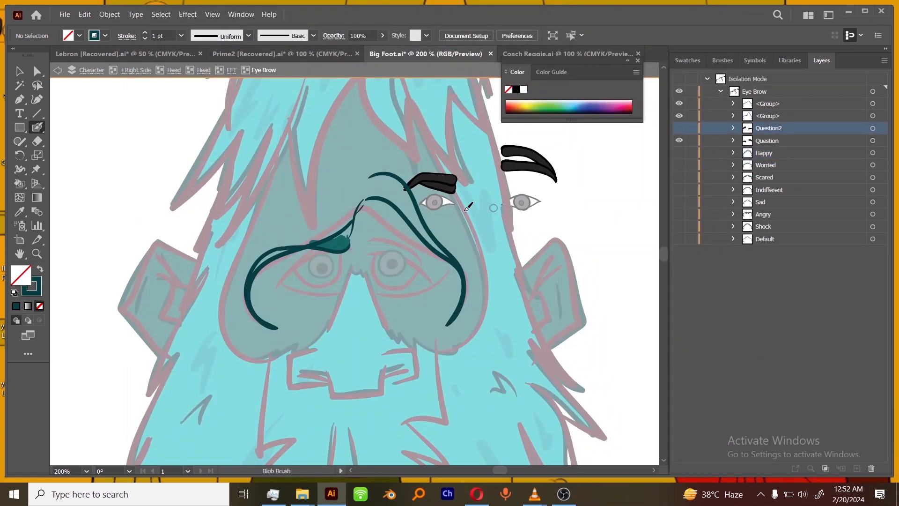
# Group the two new Question brow poses together and rename the group Question
pyautogui.click(679, 104)
pyautogui.click(770, 117)
pyautogui.click(873, 104)
pyautogui.keyDown('shift'); pyautogui.click(873, 117); pyautogui.keyUp('shift')
pyautogui.hotkey('ctrl', 'g')
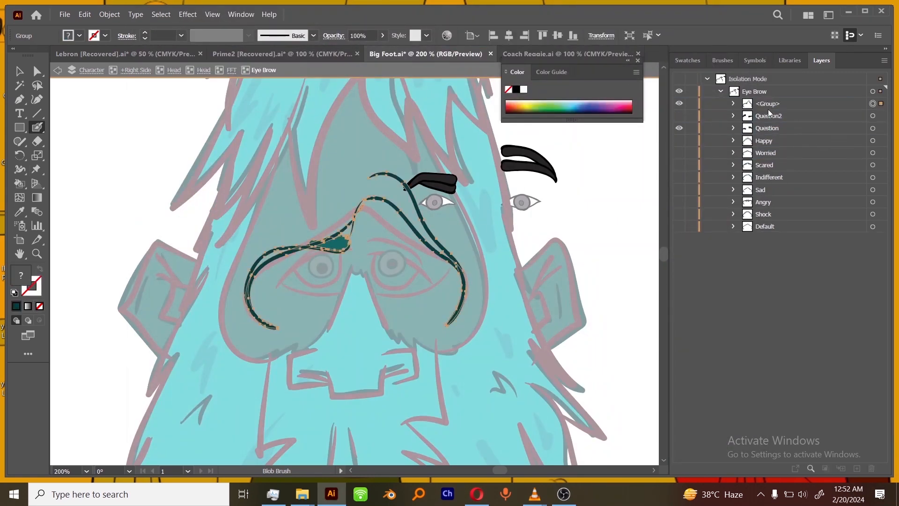
pyautogui.doubleClick(770, 104)
pyautogui.write('Question')
# Delete the old Question brow group and duplicate the new one beneath Question2
pyautogui.click(771, 129)
pyautogui.click(871, 468)
pyautogui.click(680, 117)
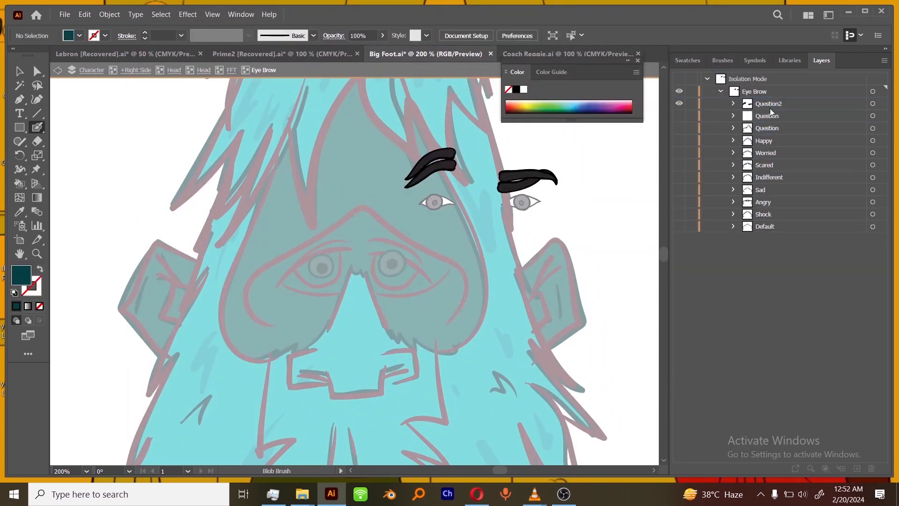
# Reflect the duplicated Question brow group across the vertical axis
pyautogui.click(680, 115)
pyautogui.click(873, 115)
pyautogui.rightClick(455, 267)
pyautogui.moveTo(485, 205)
pyautogui.click(625, 242)
pyautogui.click(469, 331)
pyautogui.press('v')
pyautogui.click(539, 304)
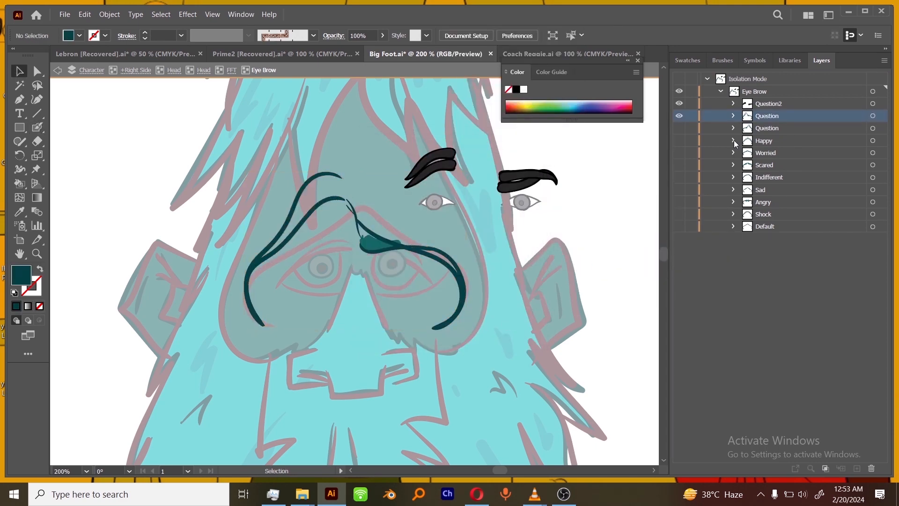
# Hide pose 1 of the mirrored Question brows and smooth the shading in pose 2 using the sampled teal
pyautogui.click(734, 117)
pyautogui.click(680, 140)
pyautogui.click(680, 141)
pyautogui.click(680, 127)
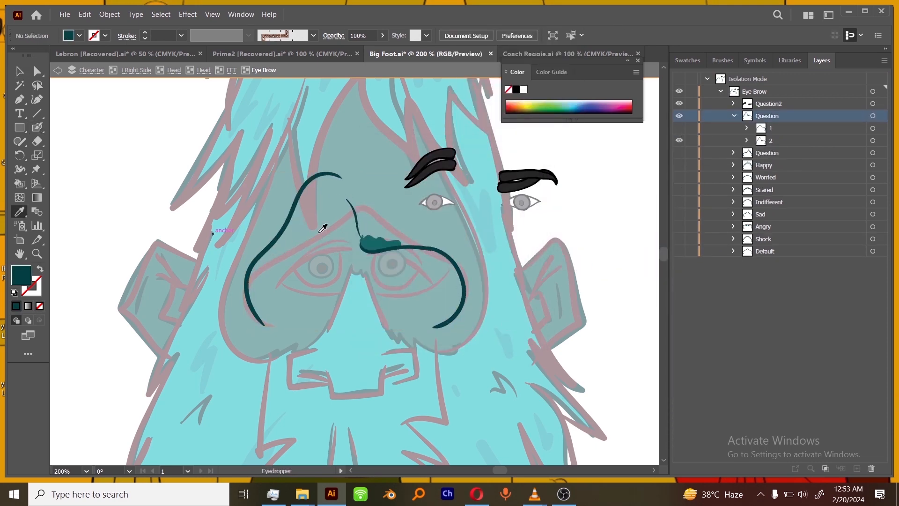
pyautogui.click(381, 244)
pyautogui.hotkey('ctrl', '+')
pyautogui.hotkey('ctrl', '+')
pyautogui.moveTo(440, 191); pyautogui.dragTo(497, 203)
pyautogui.hotkey('ctrl', '-')
# Move the added shading path beneath the lines in pose 2 of the mirrored brows and show pose 1 again
pyautogui.click(748, 153)
pyautogui.moveTo(767, 105); pyautogui.dragTo(791, 196)
pyautogui.press('a')
pyautogui.hotkey('ctrl', '-')
pyautogui.hotkey('ctrl', '-')
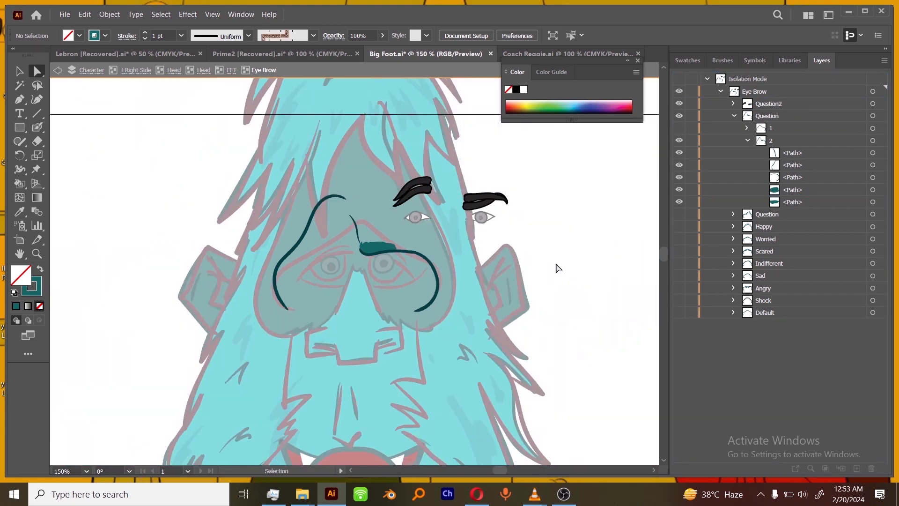
pyautogui.click(748, 140)
pyautogui.click(680, 128)
# Rename the mirrored brow group Question2 and delete the old Question2 brows
pyautogui.click(734, 116)
pyautogui.doubleClick(767, 117)
pyautogui.write('Question2')
pyautogui.click(806, 104)
pyautogui.click(871, 469)
# Leave Eye Brow isolation with the Default brow visible and replace the old +iris artwork with the new iris group
pyautogui.hotkey('ctrl', '-')
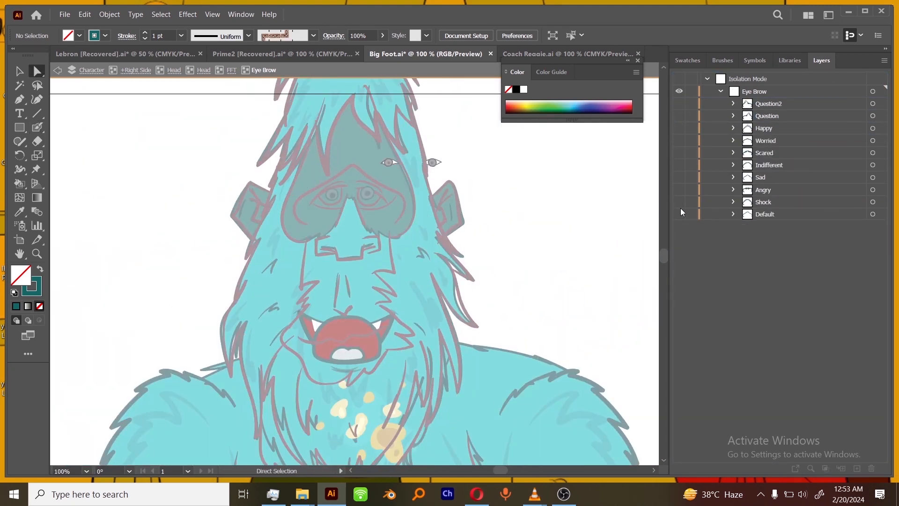
pyautogui.doubleClick(545, 251)
pyautogui.scroll(-5, 817, 395)
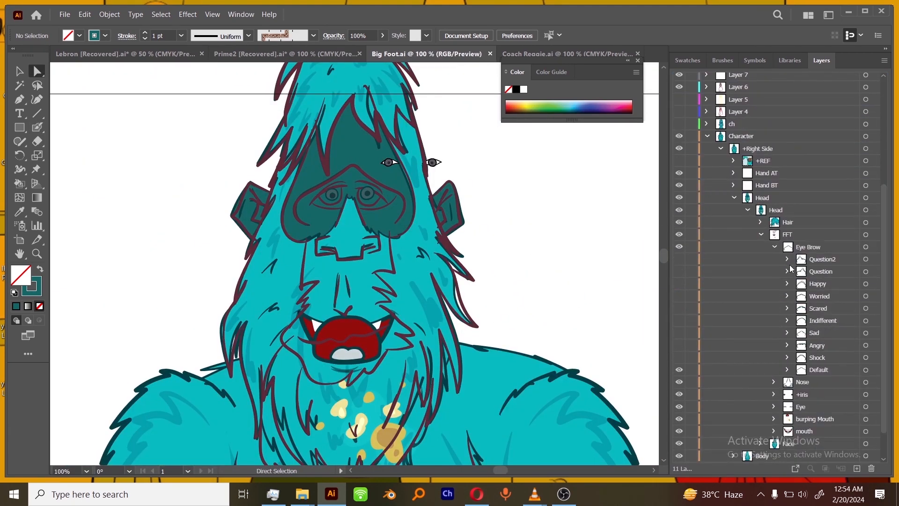
pyautogui.click(775, 359)
pyautogui.click(775, 372)
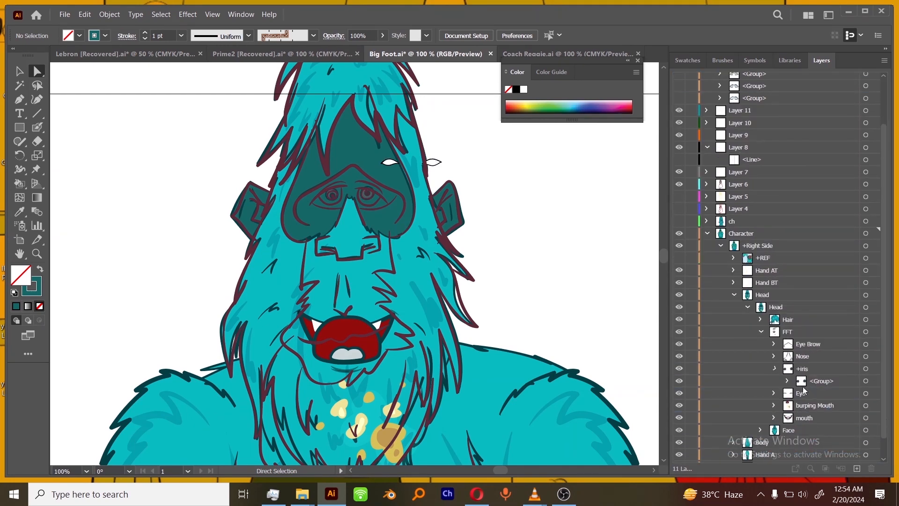
# Move the six remaining Layer 12 eye groups into the Eye group and isolate Eye
pyautogui.scroll(3, 763, 123)
pyautogui.click(771, 91)
pyautogui.keyDown('shift'); pyautogui.click(775, 152); pyautogui.keyUp('shift')
pyautogui.moveTo(775, 152); pyautogui.dragTo(813, 286)
pyautogui.click(884, 61)
pyautogui.click(788, 156)
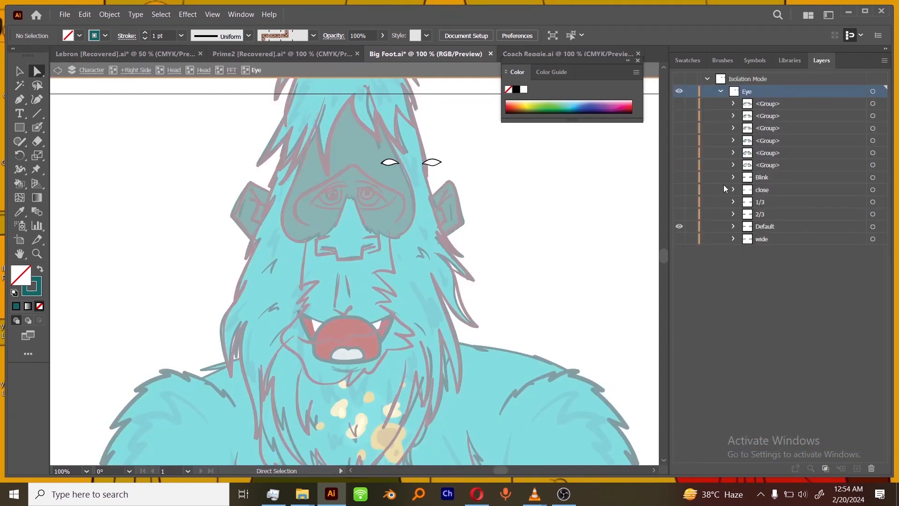
# Move the matching new eye group into the wide pose and delete the old wide artwork
pyautogui.moveTo(680, 149); pyautogui.dragTo(680, 165)
pyautogui.click(873, 165)
pyautogui.hotkey('ctrl', '=')
pyautogui.hotkey('ctrl', '=')
pyautogui.hotkey('ctrl', '=')
pyautogui.click(734, 238)
pyautogui.moveTo(769, 165); pyautogui.dragTo(775, 215)
pyautogui.click(791, 251)
# Move the matching new eye groups into the 2/3 and Default poses in place of their old artwork
pyautogui.click(734, 202)
pyautogui.click(679, 190)
pyautogui.click(734, 190)
pyautogui.click(734, 178)
pyautogui.moveTo(768, 140); pyautogui.dragTo(771, 165)
pyautogui.click(680, 166)
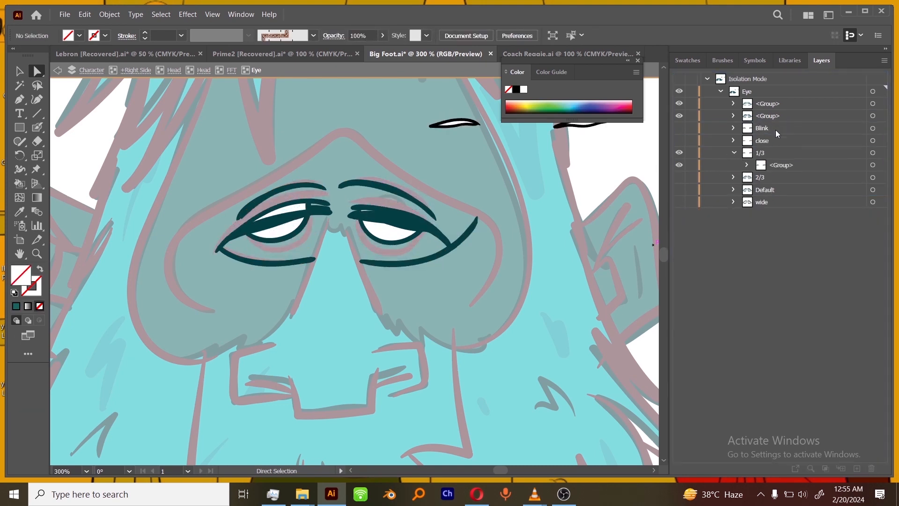
# Add a second 1/3 pose and replace the old 1/3 artwork with the matching new eye group
pyautogui.click(734, 152)
pyautogui.click(680, 153)
pyautogui.click(679, 141)
pyautogui.click(734, 141)
pyautogui.moveTo(768, 116); pyautogui.dragTo(857, 469)
pyautogui.click(783, 153)
pyautogui.click(871, 469)
# Move the remaining new eye group into the close pose
pyautogui.click(734, 103)
pyautogui.click(679, 190)
pyautogui.click(733, 190)
pyautogui.click(734, 103)
pyautogui.moveTo(773, 107); pyautogui.dragTo(771, 141)
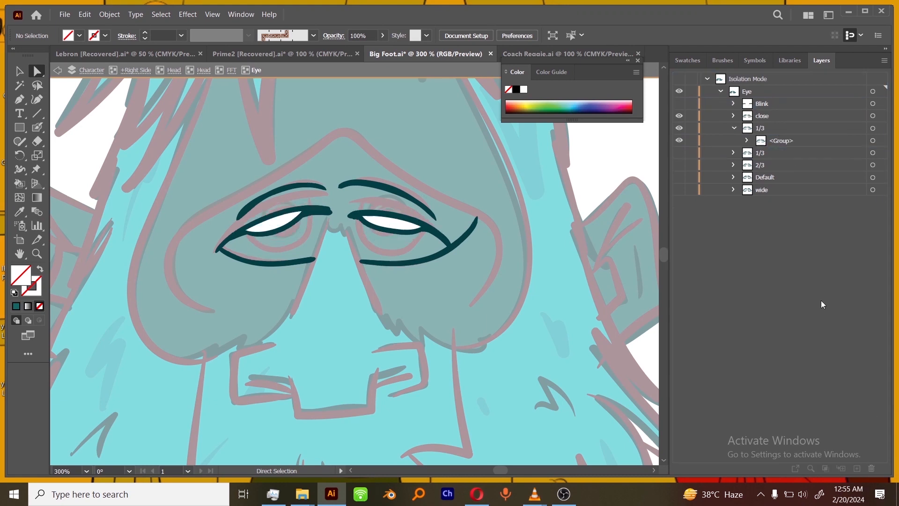
# Examine the close, 1/3 and Default eye poses one at a time
pyautogui.click(734, 128)
pyautogui.click(678, 128)
pyautogui.click(680, 116)
pyautogui.click(680, 178)
pyautogui.click(679, 178)
pyautogui.click(680, 140)
pyautogui.click(679, 129)
pyautogui.click(679, 141)
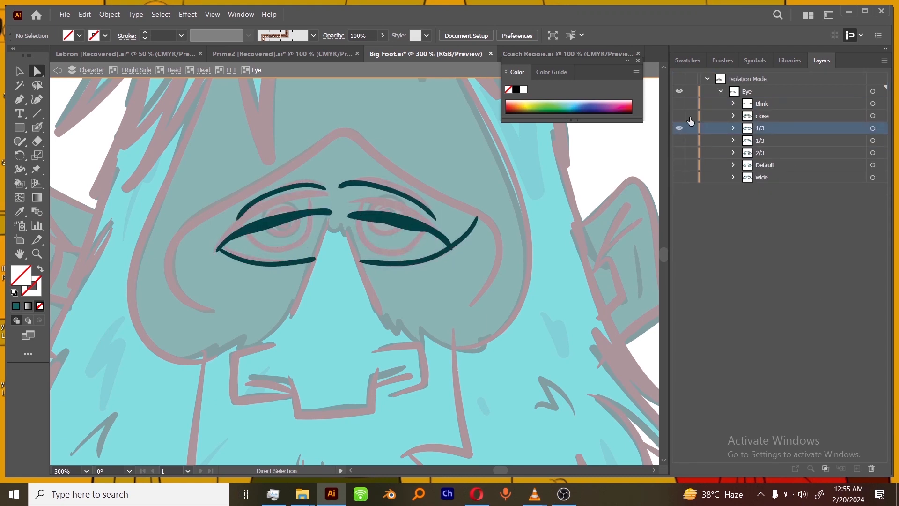
# Move the fully closed eye artwork from the upper 1/3 pose into close and delete the leftover artwork
pyautogui.click(680, 116)
pyautogui.click(733, 128)
pyautogui.click(734, 116)
pyautogui.moveTo(771, 153); pyautogui.dragTo(768, 117)
pyautogui.click(871, 469)
pyautogui.click(733, 141)
pyautogui.click(733, 116)
pyautogui.click(679, 177)
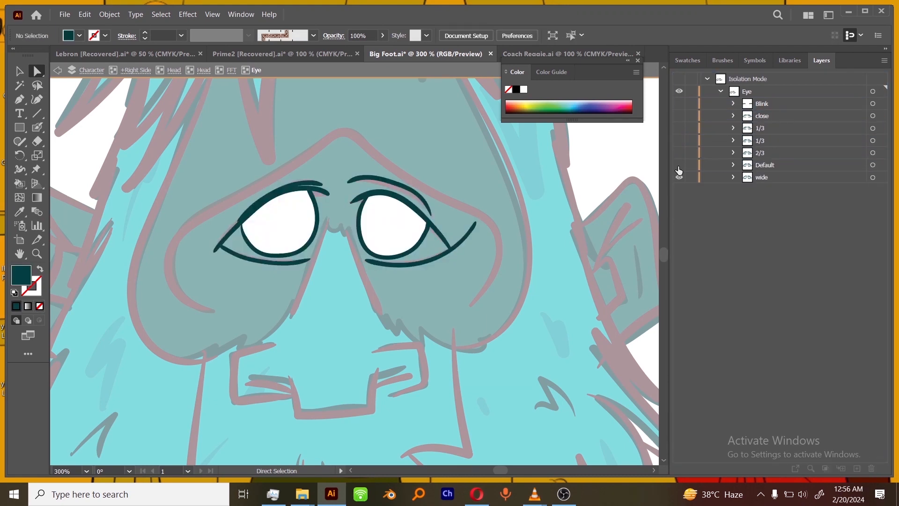
# Copy the close pose and both 1/3 poses into the Blink group and delete the old Blink frames
pyautogui.click(680, 141)
pyautogui.click(680, 116)
pyautogui.click(679, 103)
pyautogui.click(734, 103)
pyautogui.click(772, 153)
pyautogui.keyDown('shift'); pyautogui.click(773, 177); pyautogui.keyUp('shift')
pyautogui.moveTo(773, 177); pyautogui.dragTo(768, 105)
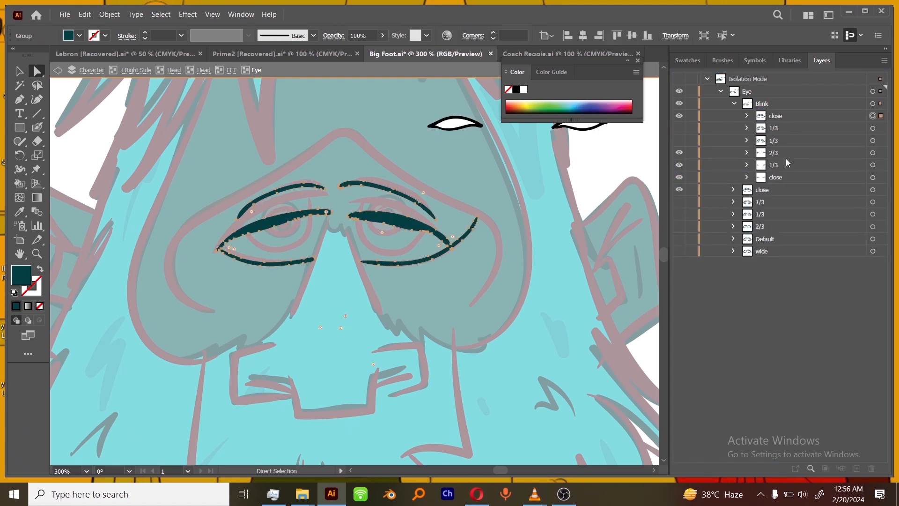
pyautogui.click(871, 469)
# Reverse the order of the three new Blink frames and leave only the Default eyes visible
pyautogui.click(680, 129)
pyautogui.click(776, 116)
pyautogui.keyDown('shift'); pyautogui.click(774, 140); pyautogui.keyUp('shift')
pyautogui.click(884, 61)
pyautogui.click(791, 249)
pyautogui.click(734, 104)
pyautogui.click(680, 116)
pyautogui.click(679, 165)
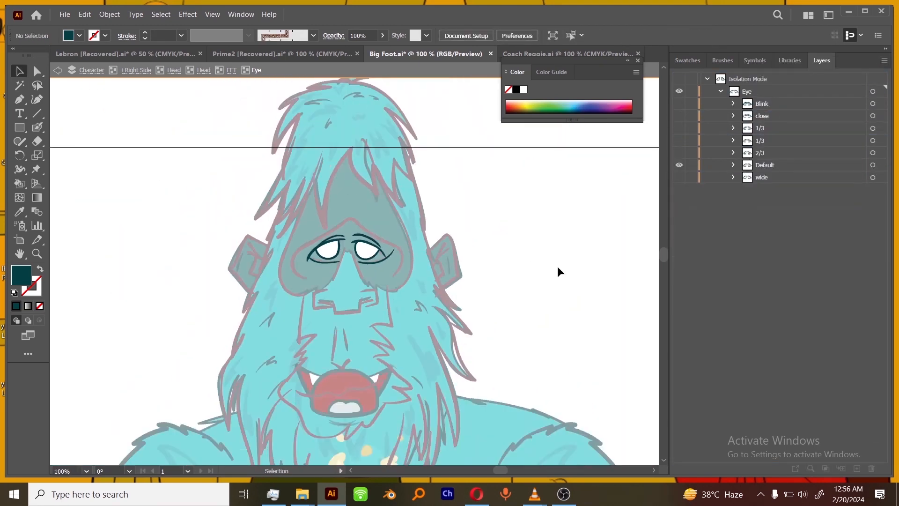
# Isolate the Eye group again and clear the white fill inside the eyes of both 1/3 poses with Live Paint
pyautogui.doubleClick(560, 271)
pyautogui.click(775, 317)
pyautogui.moveTo(801, 361); pyautogui.dragTo(822, 344)
pyautogui.click(823, 348)
pyautogui.click(884, 60)
pyautogui.click(823, 148)
pyautogui.scroll(3, 325, 226)
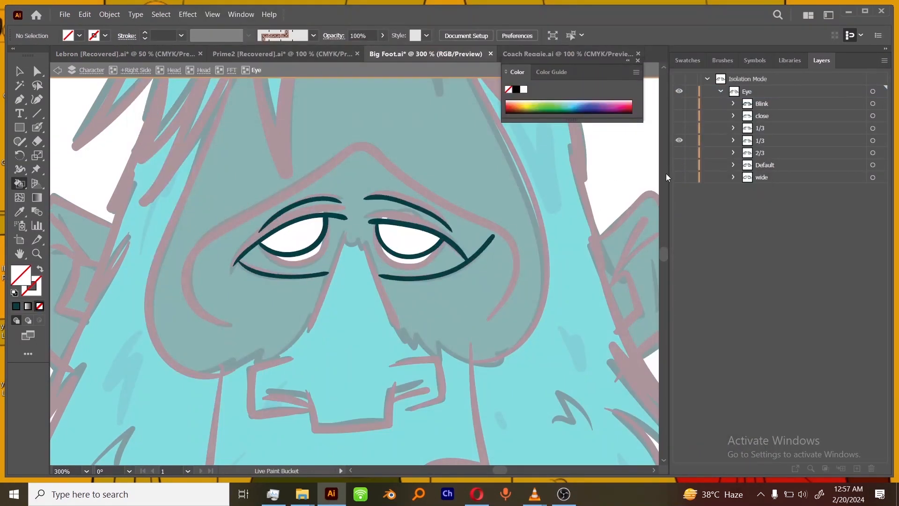
pyautogui.click(300, 238)
pyautogui.click(405, 237)
pyautogui.click(680, 141)
pyautogui.click(679, 128)
pyautogui.click(322, 231)
# Check the Blink and close poses, show only the Default eyes again and leave the Eye isolation
pyautogui.click(733, 104)
pyautogui.click(679, 116)
pyautogui.click(733, 103)
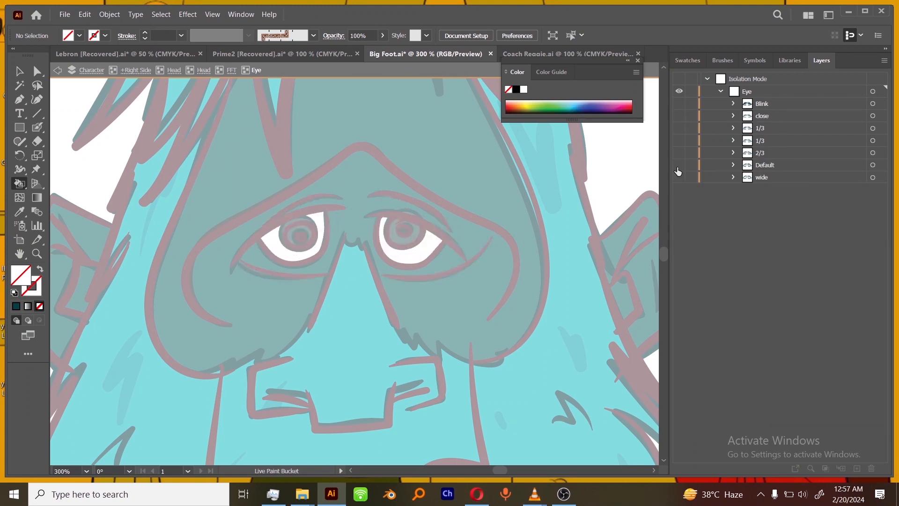
pyautogui.click(679, 165)
pyautogui.scroll(-3, 333, 178)
pyautogui.press('v')
pyautogui.doubleClick(563, 313)
pyautogui.scroll(-3, 337, 129)
# Collapse the Head and +Right Side groups and the Character layer
pyautogui.click(774, 350)
pyautogui.click(760, 313)
pyautogui.click(734, 276)
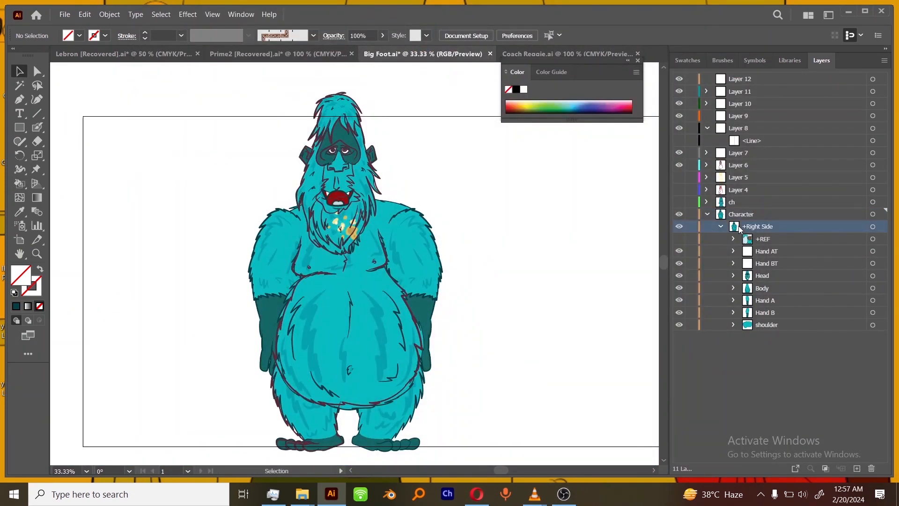
pyautogui.click(722, 227)
pyautogui.click(708, 214)
pyautogui.click(712, 206)
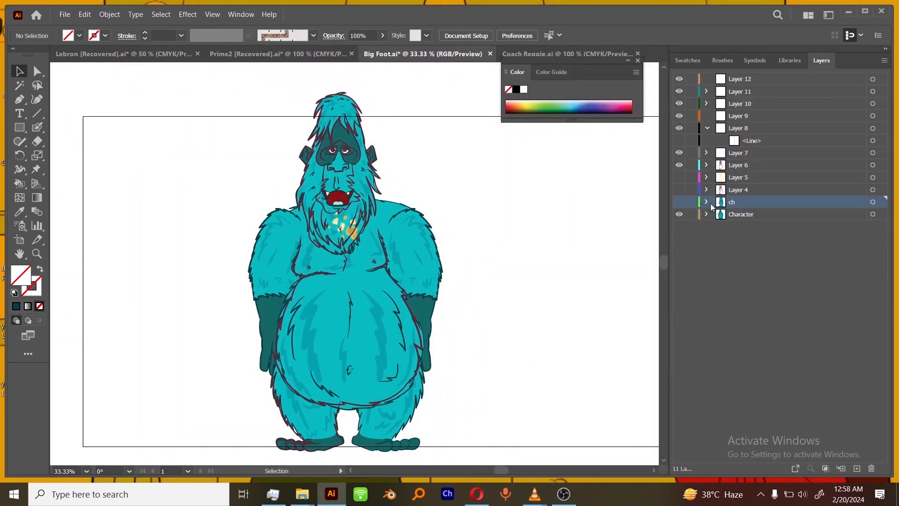
# Hide the Layer 6 sketch and show the ch layer over the character
pyautogui.click(680, 203)
pyautogui.click(680, 166)
pyautogui.click(679, 204)
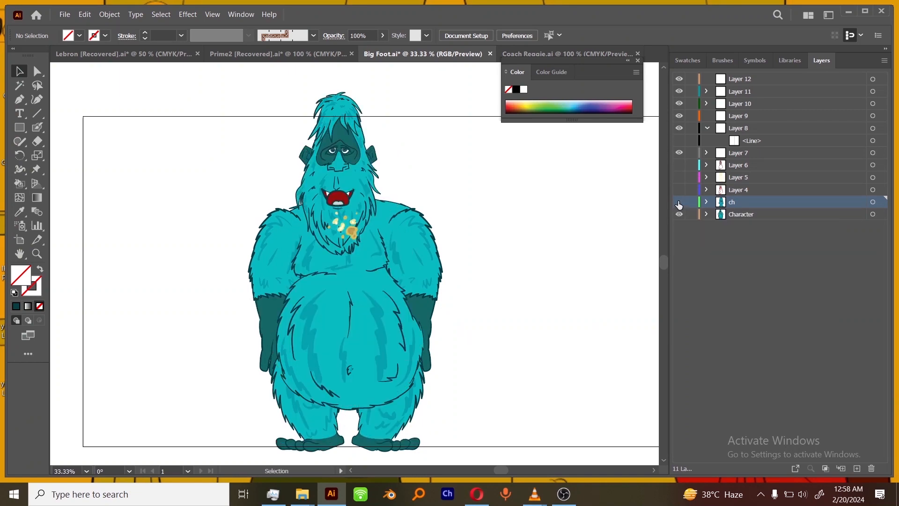
pyautogui.click(680, 204)
pyautogui.click(680, 205)
pyautogui.hotkey('ctrl', '=')
pyautogui.hotkey('ctrl', '=')
pyautogui.click(679, 203)
# Transfer the red tie from the ch layer's head group into the Character layer and hide ch
pyautogui.click(707, 202)
pyautogui.click(777, 289)
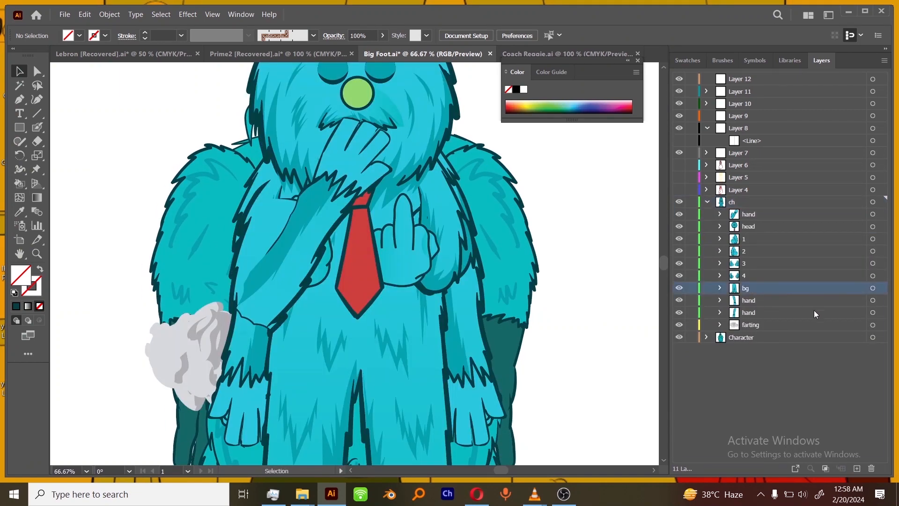
pyautogui.click(720, 226)
pyautogui.click(873, 300)
pyautogui.moveTo(777, 301); pyautogui.dragTo(773, 424)
pyautogui.click(708, 202)
pyautogui.click(679, 202)
# Move the red tie into the Body group and position it on the chest just below the beard
pyautogui.click(707, 214)
pyautogui.click(721, 239)
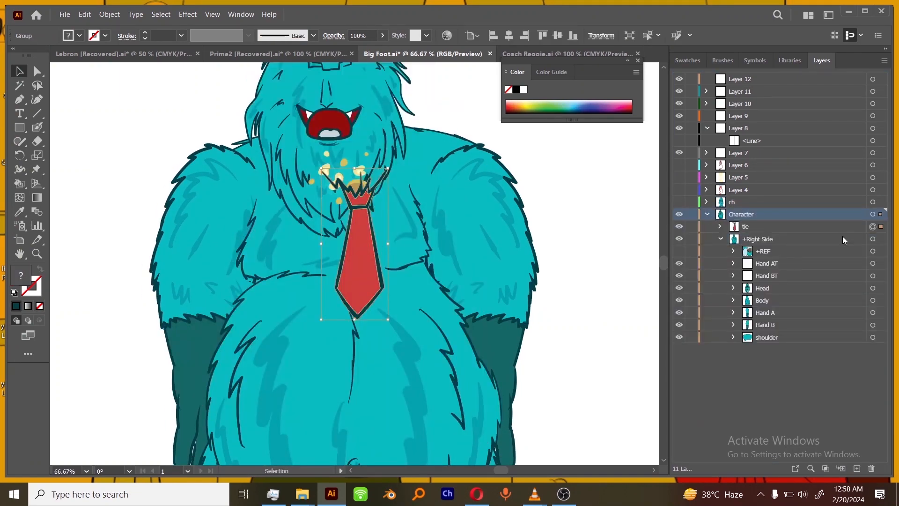
pyautogui.click(791, 288)
pyautogui.click(734, 300)
pyautogui.moveTo(769, 226); pyautogui.dragTo(771, 301)
pyautogui.click(873, 300)
pyautogui.moveTo(368, 273); pyautogui.dragTo(348, 313)
pyautogui.moveTo(534, 350); pyautogui.dragTo(504, 253)
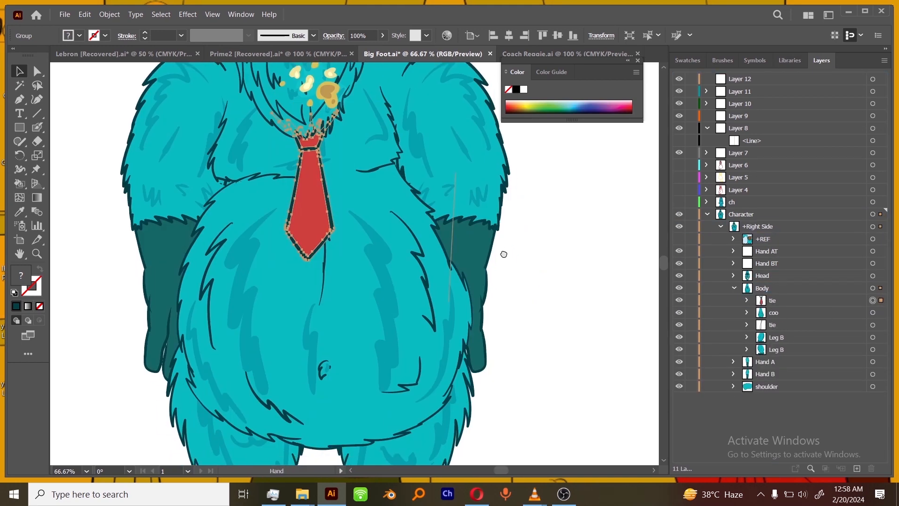
# Puppet Warp the red tie, pinning its neck and tip and bending the blade slightly to the right
pyautogui.click(36, 169)
pyautogui.click(317, 181)
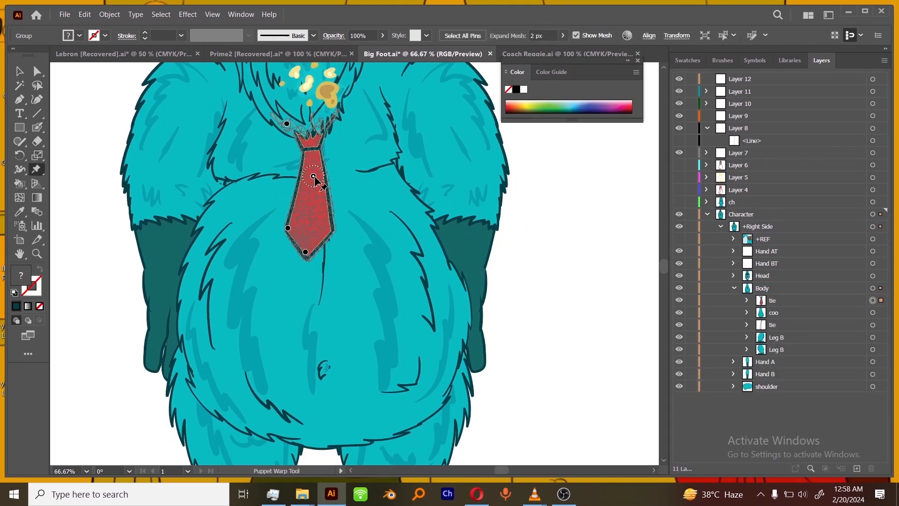
pyautogui.hotkey('ctrl', 'z')
pyautogui.moveTo(323, 179); pyautogui.dragTo(305, 178)
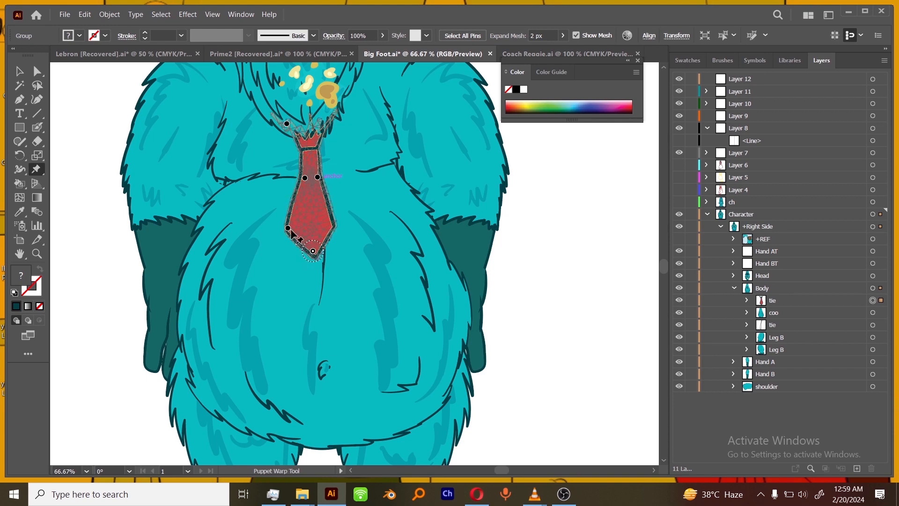
pyautogui.moveTo(288, 229); pyautogui.dragTo(300, 228)
pyautogui.moveTo(318, 177); pyautogui.dragTo(314, 177)
pyautogui.click(310, 136)
pyautogui.click(19, 71)
pyautogui.click(617, 199)
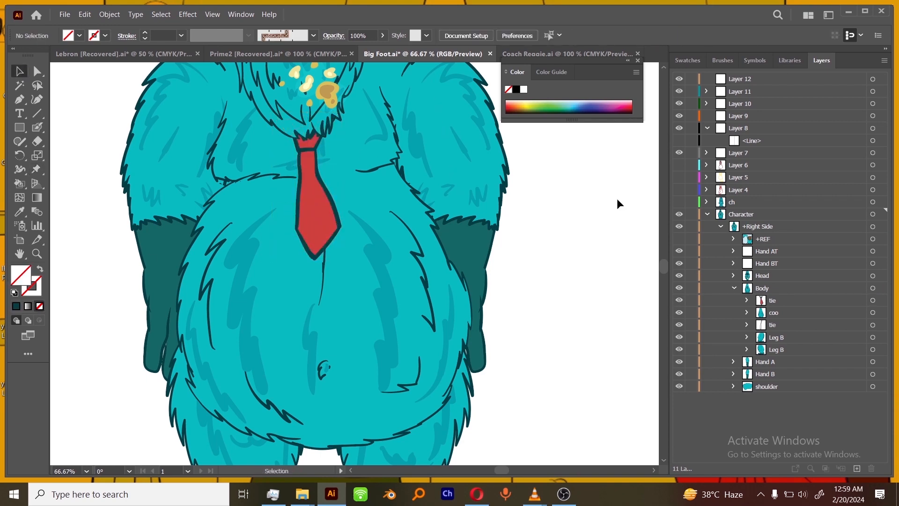
# Isolate Layer 12 and sample the character's dark teal outline colour for the Blob Brush
pyautogui.hotkey('ctrl', '-')
pyautogui.click(759, 79)
pyautogui.click(885, 61)
pyautogui.click(805, 149)
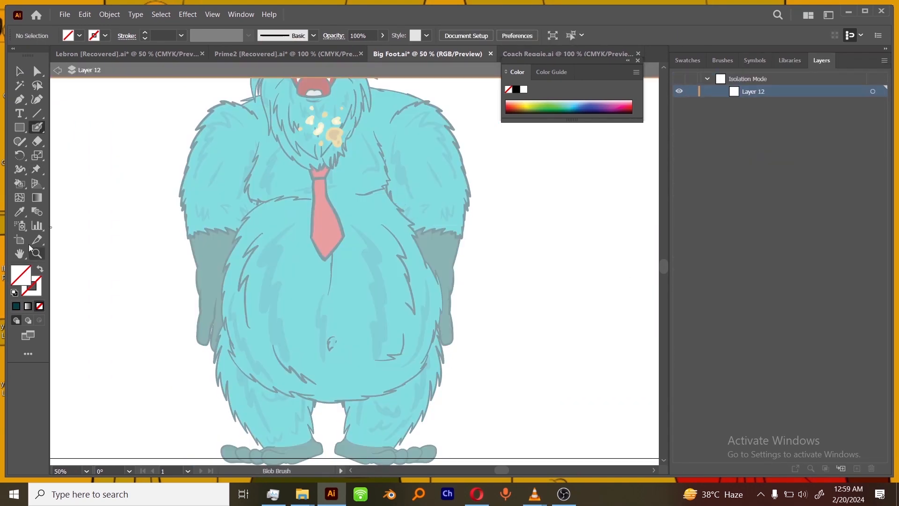
pyautogui.click(19, 212)
pyautogui.click(206, 233)
pyautogui.click(564, 494)
pyautogui.click(747, 298)
pyautogui.scroll(3, 291, 201)
pyautogui.click(354, 274)
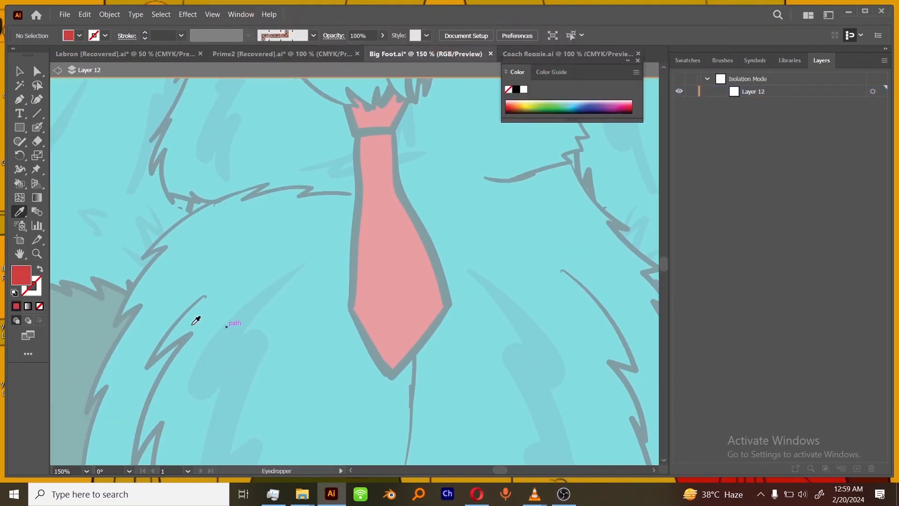
pyautogui.click(192, 320)
pyautogui.click(37, 127)
# Outline a new tie over the old one with the Blob Brush, drawing the knot, neck and a wider, bulging blade
pyautogui.moveTo(334, 304)
pyautogui.mouseDown()
pyautogui.moveTo(393, 358)
pyautogui.moveTo(461, 291)
pyautogui.mouseUp()
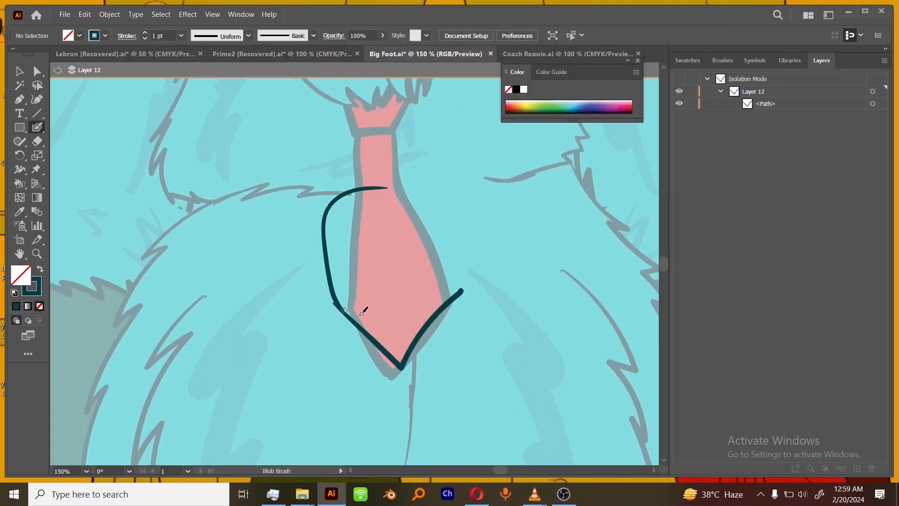
pyautogui.moveTo(363, 262); pyautogui.dragTo(360, 327)
pyautogui.moveTo(323, 143)
pyautogui.mouseDown()
pyautogui.moveTo(331, 159)
pyautogui.moveTo(317, 142)
pyautogui.mouseUp()
pyautogui.moveTo(364, 226); pyautogui.dragTo(365, 208)
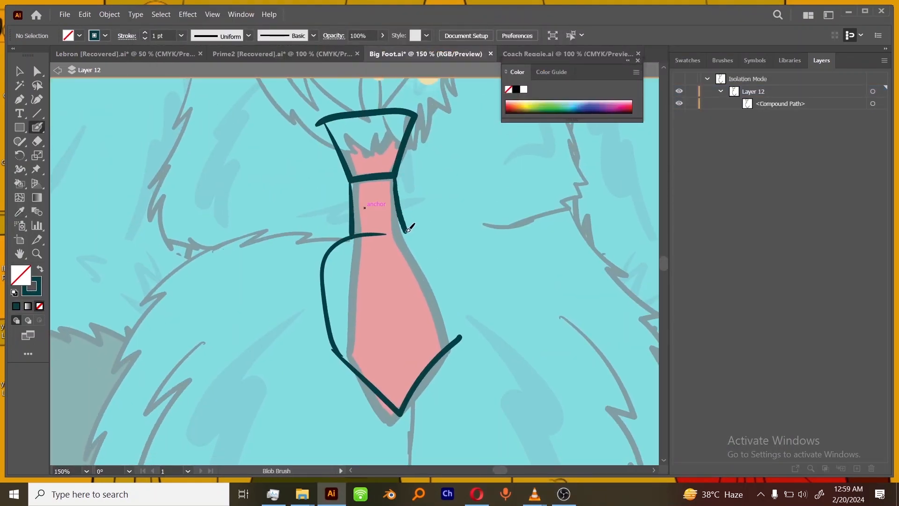
pyautogui.moveTo(407, 234); pyautogui.dragTo(454, 330)
pyautogui.hotkey('ctrl', '-')
pyautogui.hotkey('ctrl', '-')
pyautogui.hotkey('ctrl', '-')
pyautogui.hotkey('ctrl', '=')
pyautogui.hotkey('ctrl', '=')
pyautogui.hotkey('ctrl', '=')
pyautogui.hotkey('ctrl', '=')
pyautogui.moveTo(518, 286); pyautogui.dragTo(486, 228)
pyautogui.moveTo(393, 159); pyautogui.dragTo(399, 190)
pyautogui.hotkey('ctrl', '-')
pyautogui.hotkey('ctrl', '-')
pyautogui.hotkey('ctrl', '-')
pyautogui.hotkey('ctrl', '-')
pyautogui.hotkey('ctrl', '-')
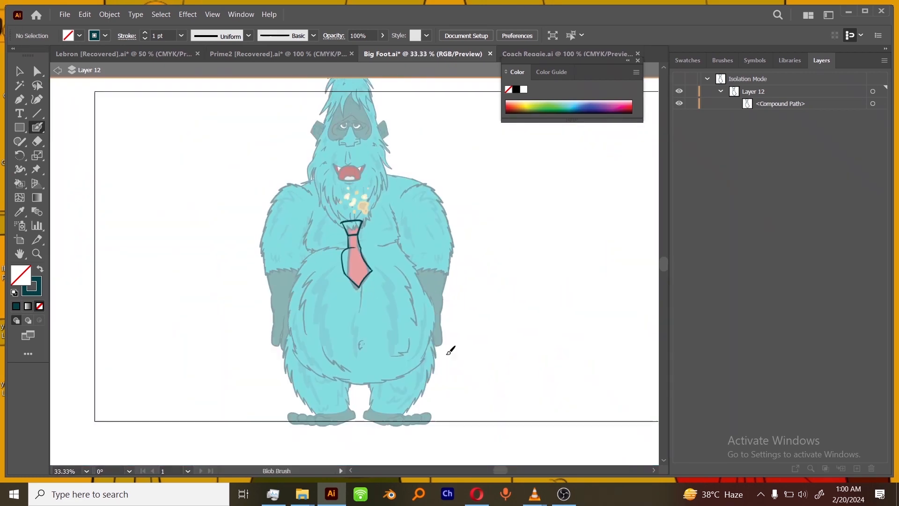
# Live Paint the new tie's knot and blade with the red sampled from the old tie and exit Layer 12 isolation
pyautogui.hotkey('ctrl', '=')
pyautogui.hotkey('ctrl', '=')
pyautogui.press('i')
pyautogui.click(364, 256)
pyautogui.hotkey('ctrl', 'a')
pyautogui.press('k')
pyautogui.click(354, 191)
pyautogui.click(360, 255)
pyautogui.press('v')
pyautogui.doubleClick(592, 279)
pyautogui.hotkey('ctrl', '-')
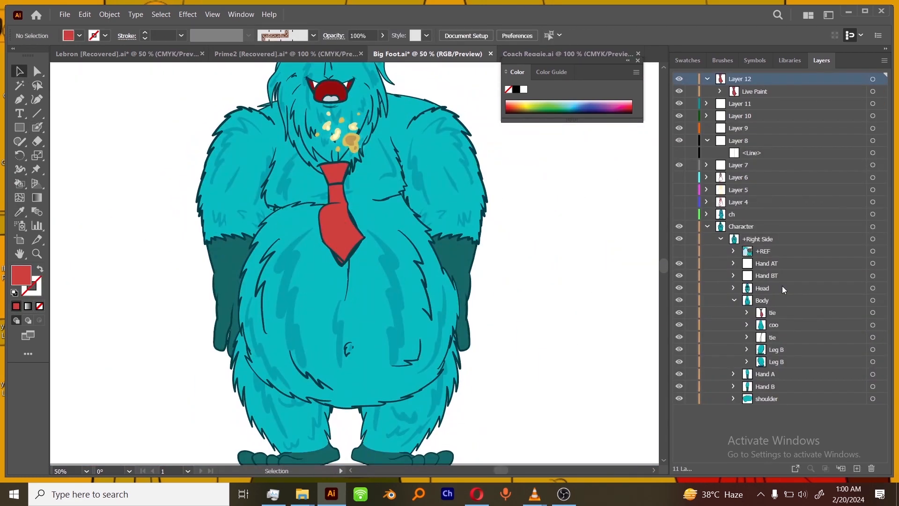
# Rename the new Live Paint group as tie and move it into the Body group of the Character layer
pyautogui.click(754, 92)
pyautogui.doubleClick(755, 92)
pyautogui.write('te')
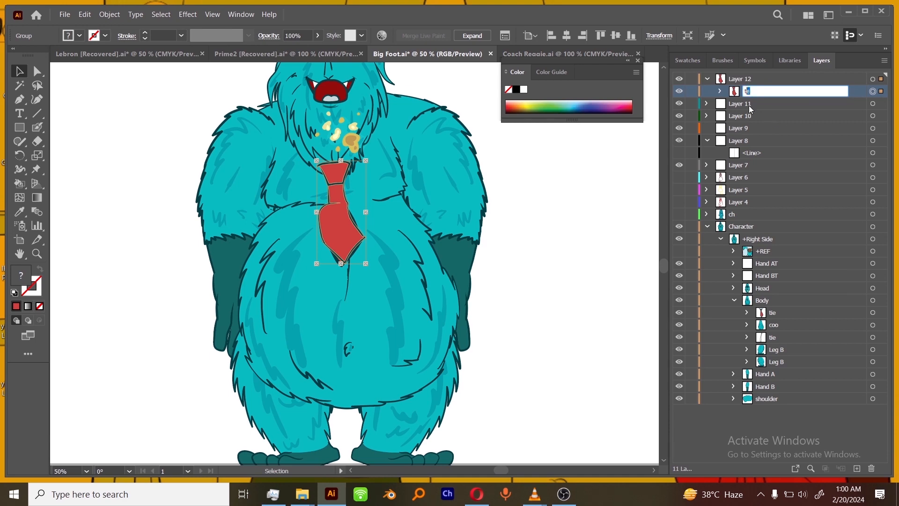
pyautogui.write('ie')
pyautogui.press('Return')
pyautogui.moveTo(752, 91); pyautogui.dragTo(784, 308)
pyautogui.click(734, 288)
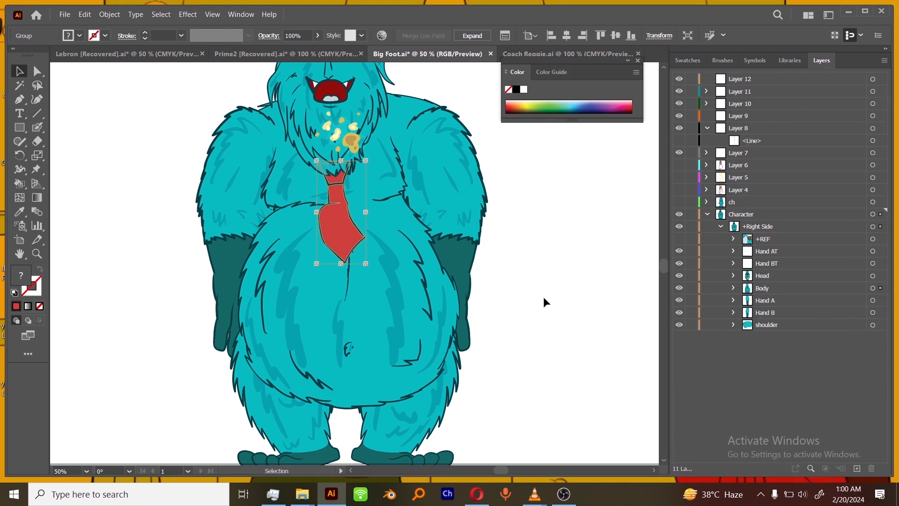
# Delete all layers from Layer 12 down to ch, keeping only the Character layer
pyautogui.click(544, 301)
pyautogui.click(568, 499)
pyautogui.click(569, 501)
pyautogui.click(707, 214)
pyautogui.click(750, 203)
pyautogui.click(680, 165)
pyautogui.click(679, 165)
pyautogui.click(749, 78)
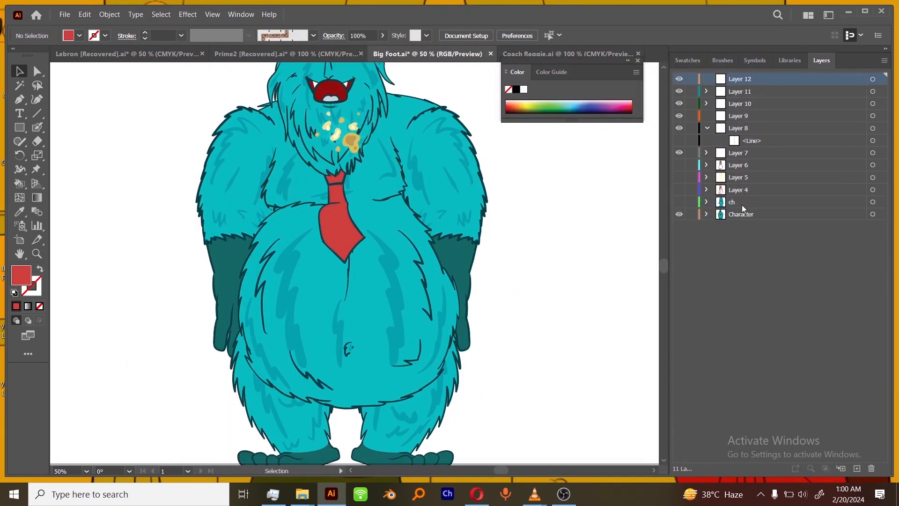
pyautogui.keyDown('shift'); pyautogui.click(743, 203); pyautogui.keyUp('shift')
pyautogui.click(872, 468)
# Look over the whole character and save the Big Foot file
pyautogui.click(497, 262)
pyautogui.hotkey('ctrl', '-')
pyautogui.hotkey('ctrl', '-')
pyautogui.hotkey('ctrl', '=')
pyautogui.hotkey('ctrl', '=')
pyautogui.moveTo(538, 129); pyautogui.dragTo(528, 212)
pyautogui.hotkey('ctrl', '-')
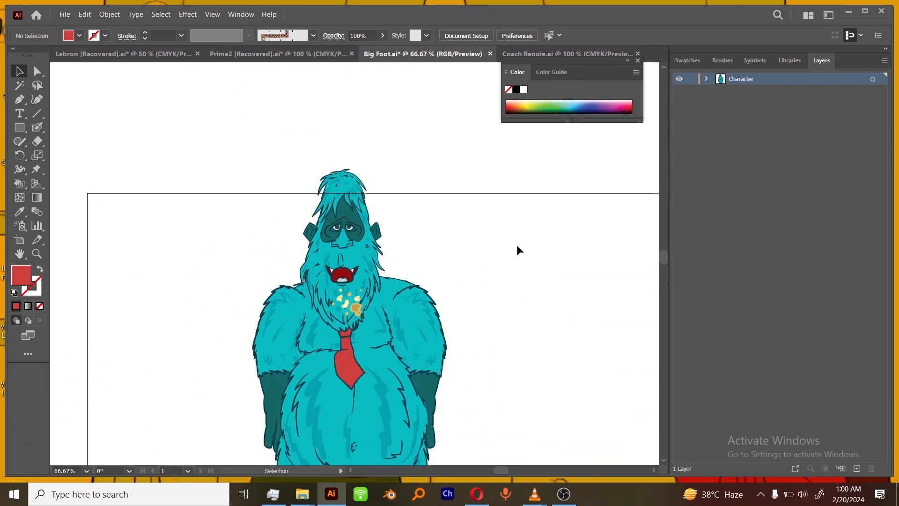
pyautogui.moveTo(513, 402); pyautogui.dragTo(501, 266)
pyautogui.hotkey('ctrl', 's')
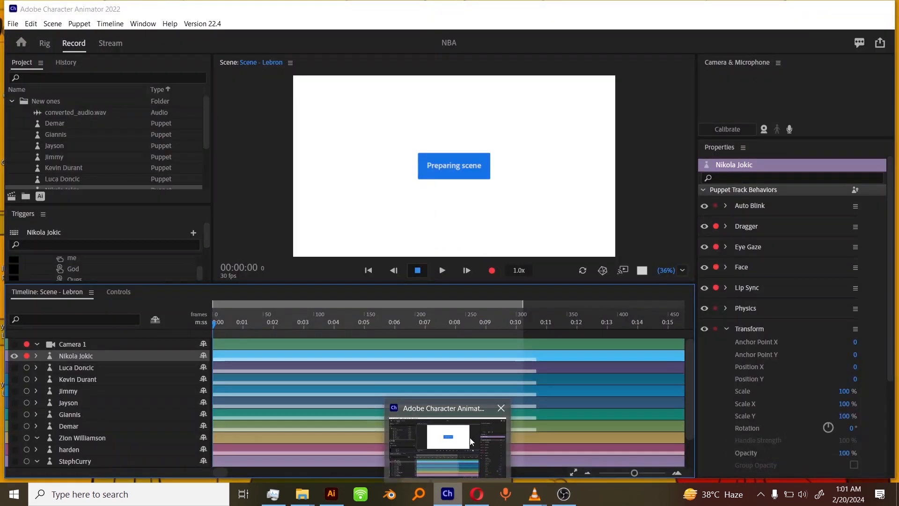
# Switch to Adobe Character Animator and create a new project named big foot
pyautogui.hotkey('ctrl', 'alt', 'n')
pyautogui.write('big foot')
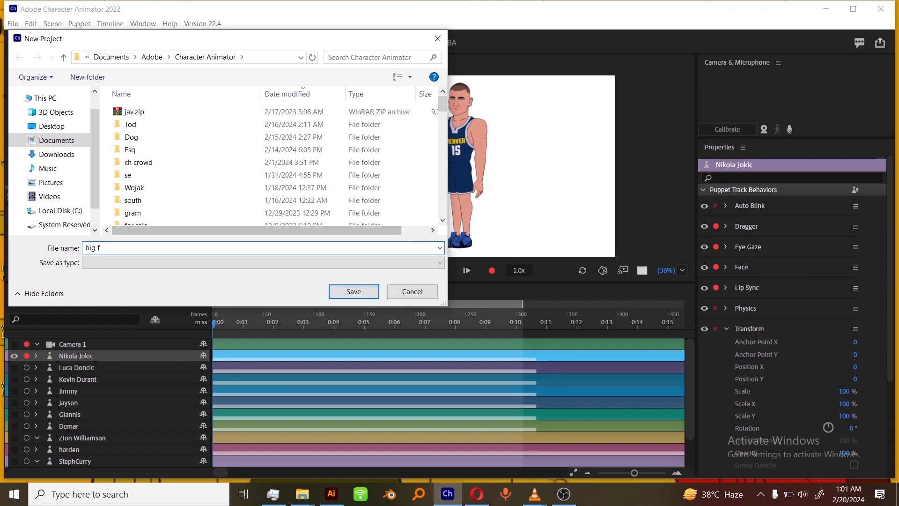
pyautogui.click(358, 295)
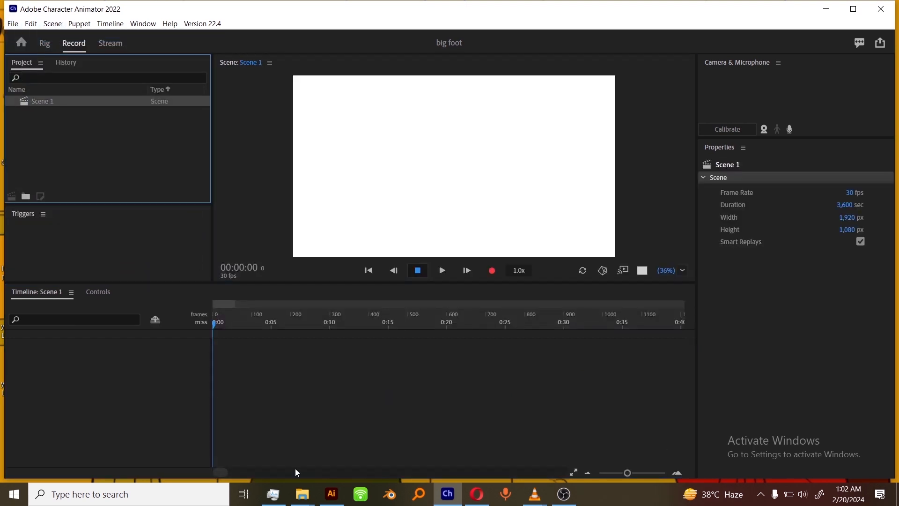
# Import Big Foot.ai from the Fiverr\chap\6 folder into the project
pyautogui.moveTo(328, 443)
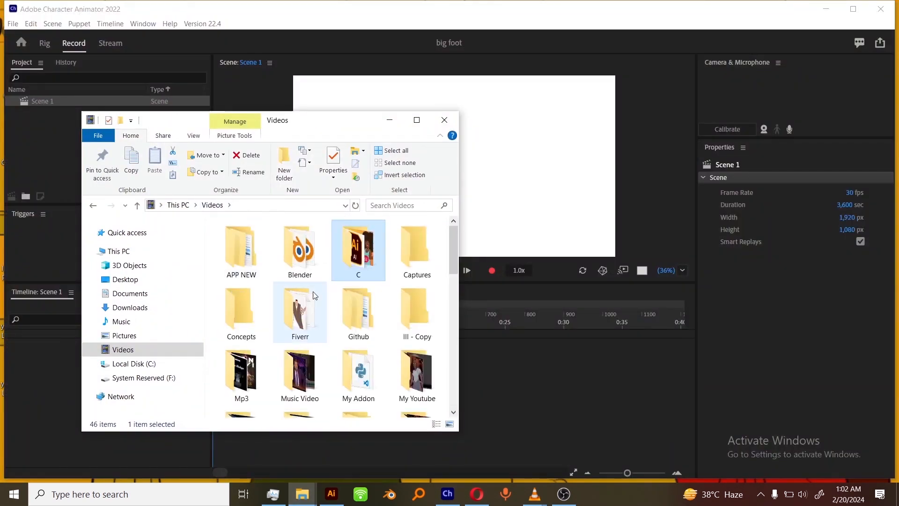
pyautogui.click(411, 253)
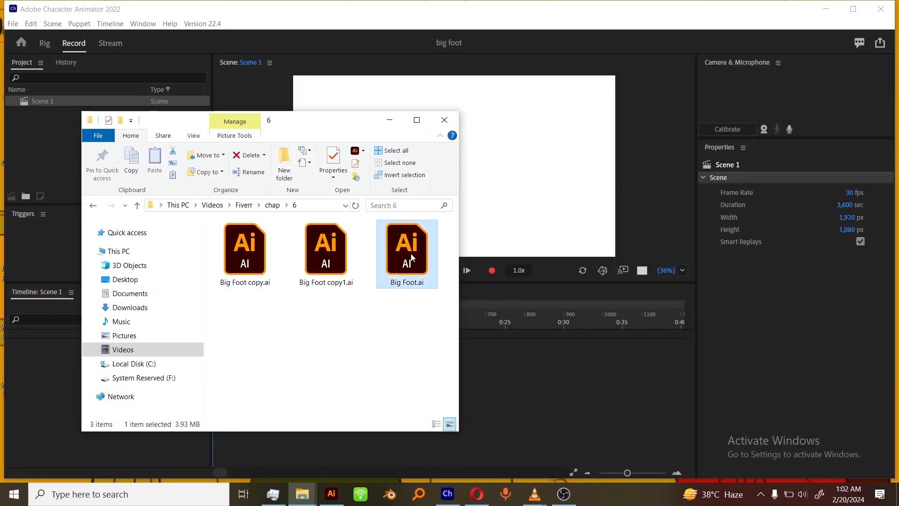
pyautogui.moveTo(411, 254); pyautogui.dragTo(69, 131)
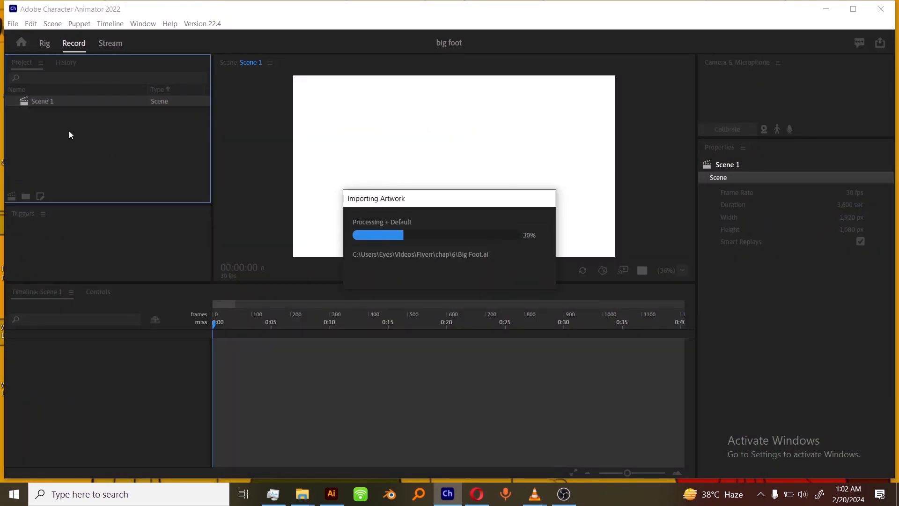
# Add the Big Foot puppet to Scene 1's timeline, plus a camera with Position Y -210 and 143% zoom
pyautogui.moveTo(77, 293); pyautogui.dragTo(92, 357)
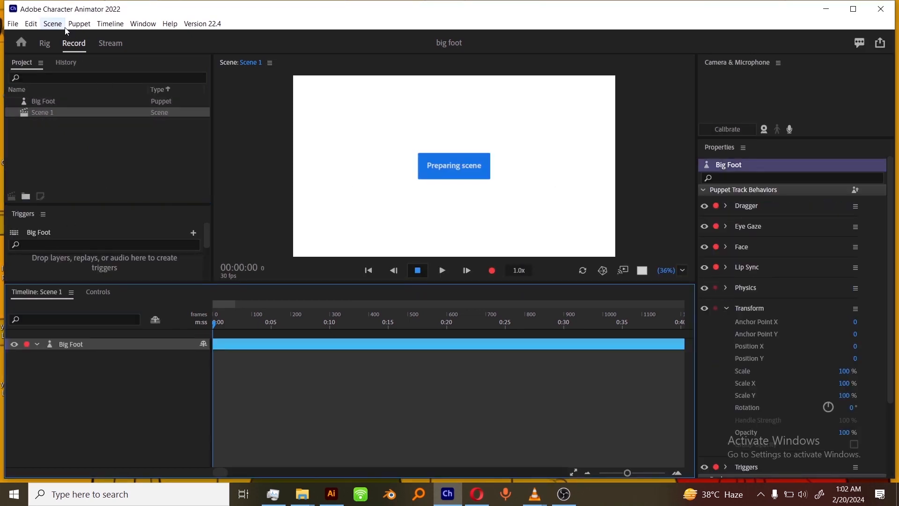
pyautogui.click(53, 23)
pyautogui.click(71, 52)
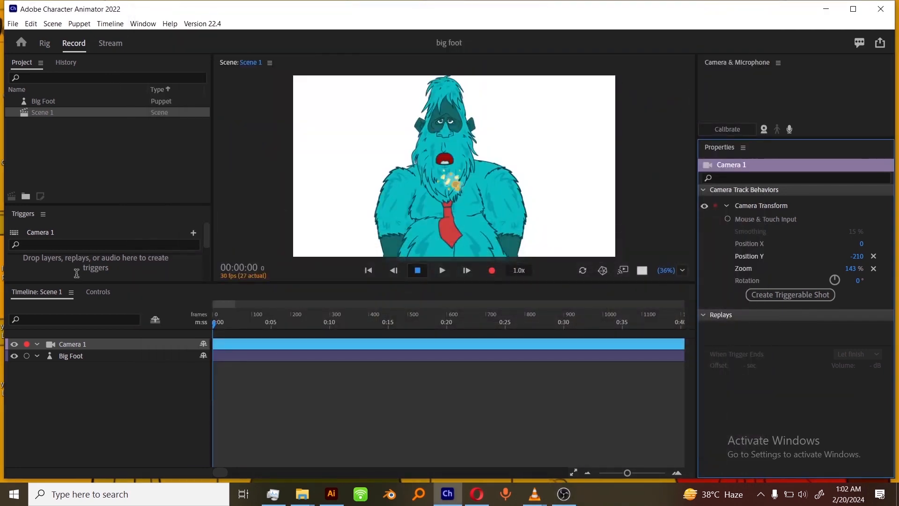
# Open the Big Foot puppet for rigging and expand its Head group down to the layers inside FFT
pyautogui.click(80, 357)
pyautogui.doubleClick(84, 357)
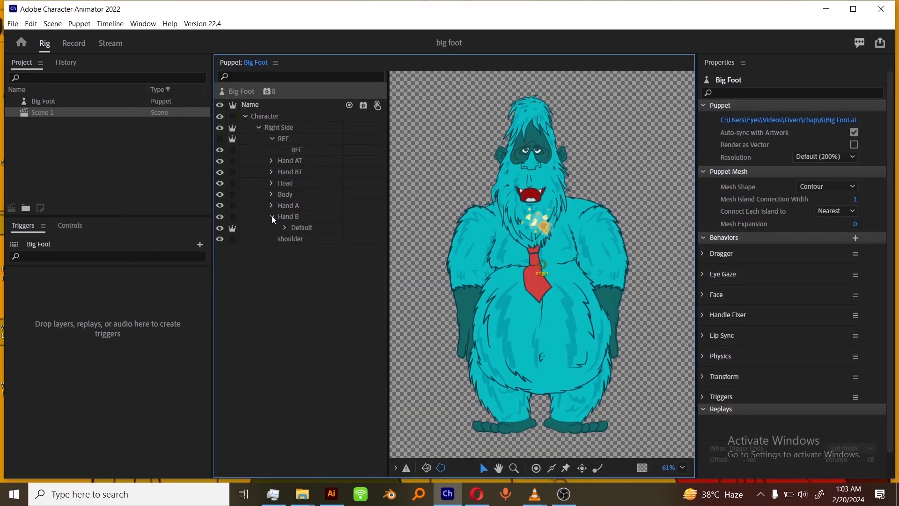
pyautogui.click(271, 183)
pyautogui.click(286, 194)
pyautogui.click(311, 217)
pyautogui.click(299, 217)
# Clip the iris layer to the Eye 2 layer below it and deselect it
pyautogui.click(329, 260)
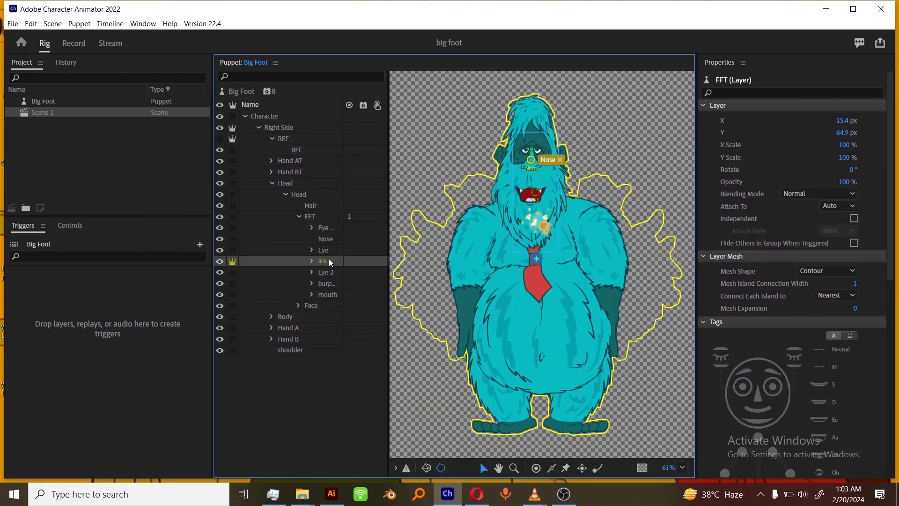
pyautogui.click(79, 24)
pyautogui.click(118, 115)
pyautogui.press('z')
pyautogui.moveTo(564, 133); pyautogui.dragTo(518, 192)
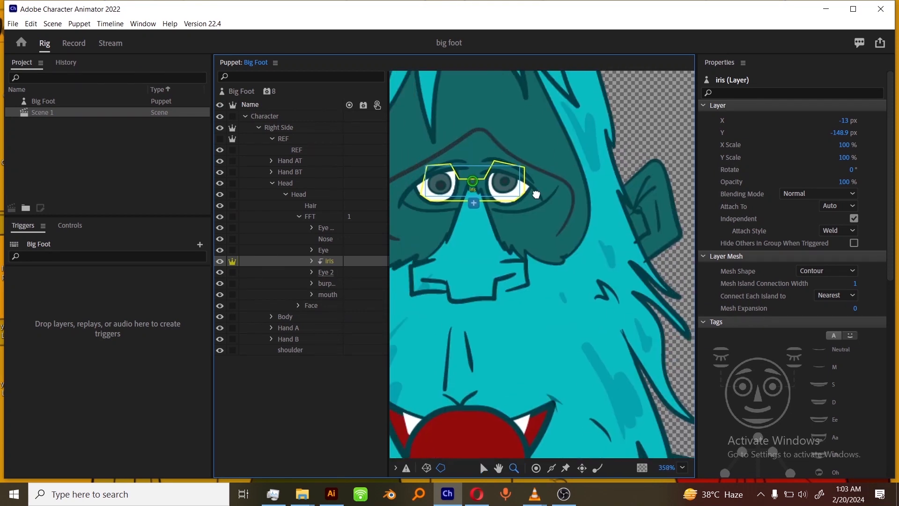
pyautogui.moveTo(504, 162); pyautogui.dragTo(568, 165)
pyautogui.press('v')
pyautogui.click(346, 360)
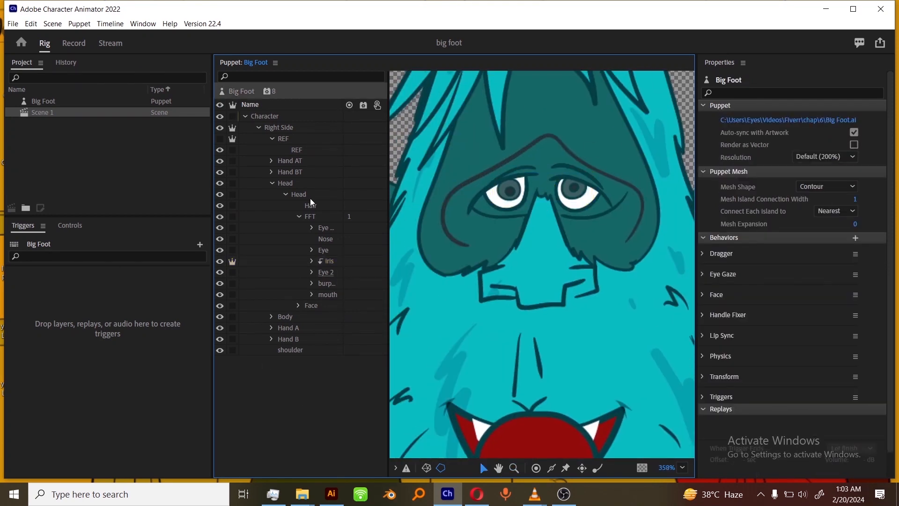
# Test moving the iris layer with its Eye 2 clipping released and with it reapplied, undoing each move
pyautogui.click(330, 261)
pyautogui.click(79, 23)
pyautogui.click(118, 113)
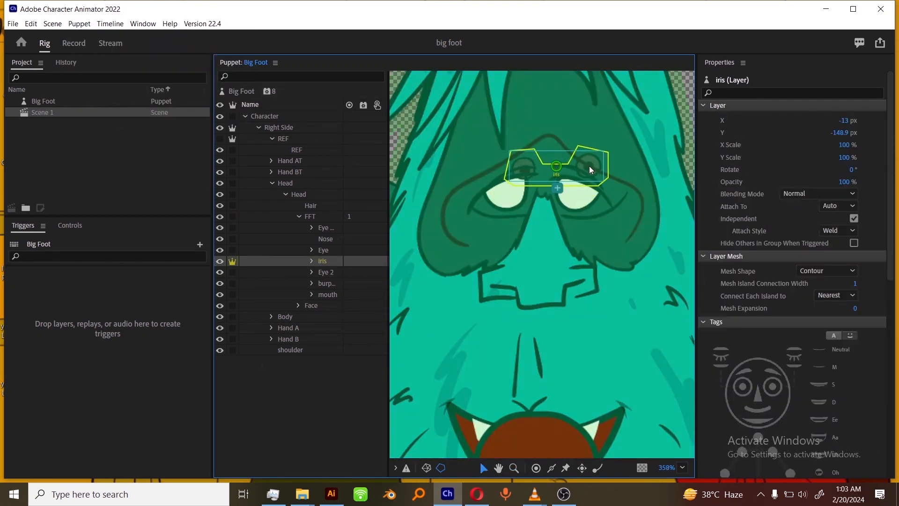
pyautogui.moveTo(591, 170); pyautogui.dragTo(603, 154)
pyautogui.hotkey('ctrl', 'z')
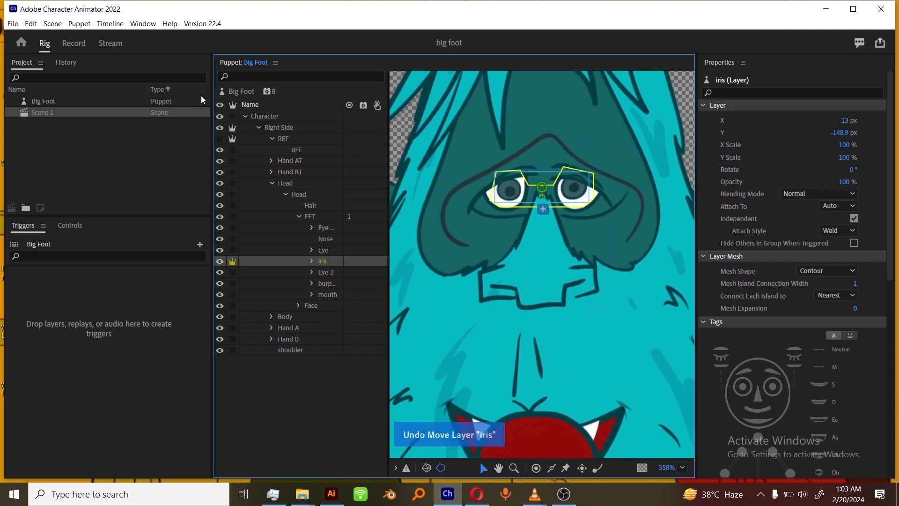
pyautogui.click(79, 24)
pyautogui.click(117, 113)
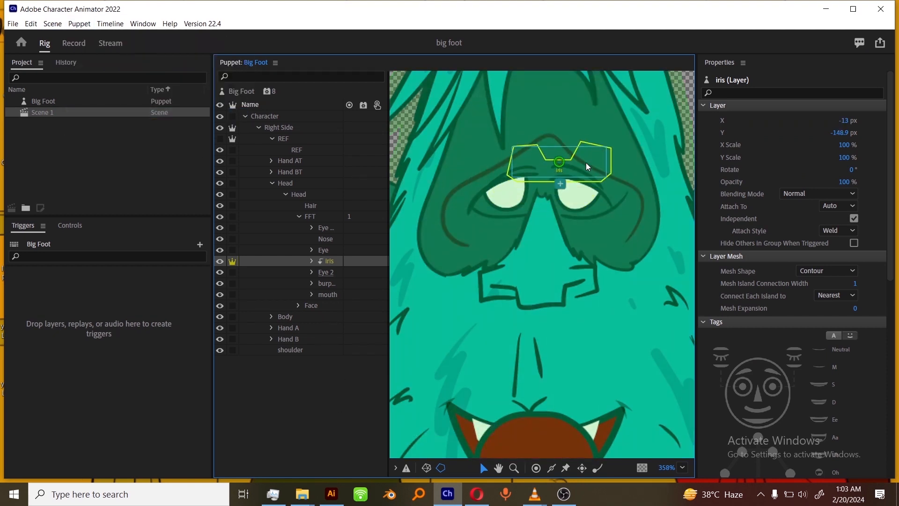
pyautogui.moveTo(588, 167); pyautogui.dragTo(572, 208)
pyautogui.hotkey('ctrl', 'z')
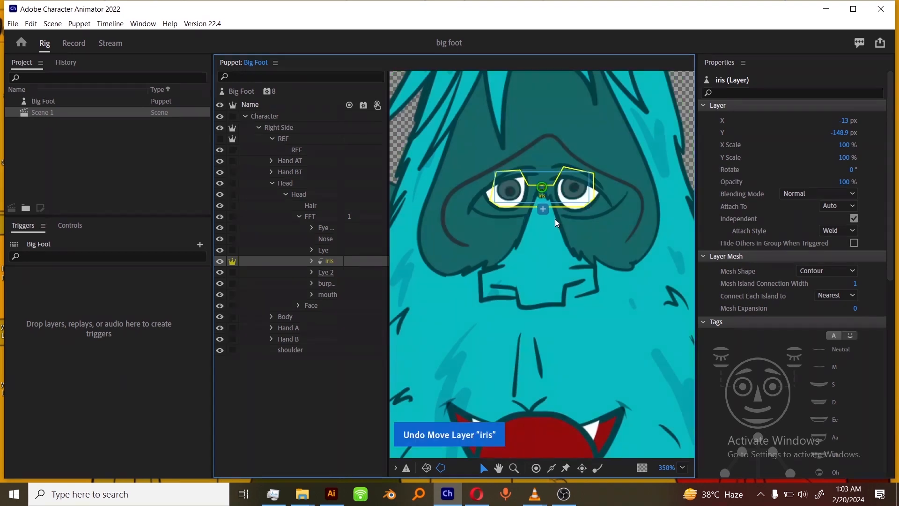
pyautogui.click(563, 494)
pyautogui.click(562, 494)
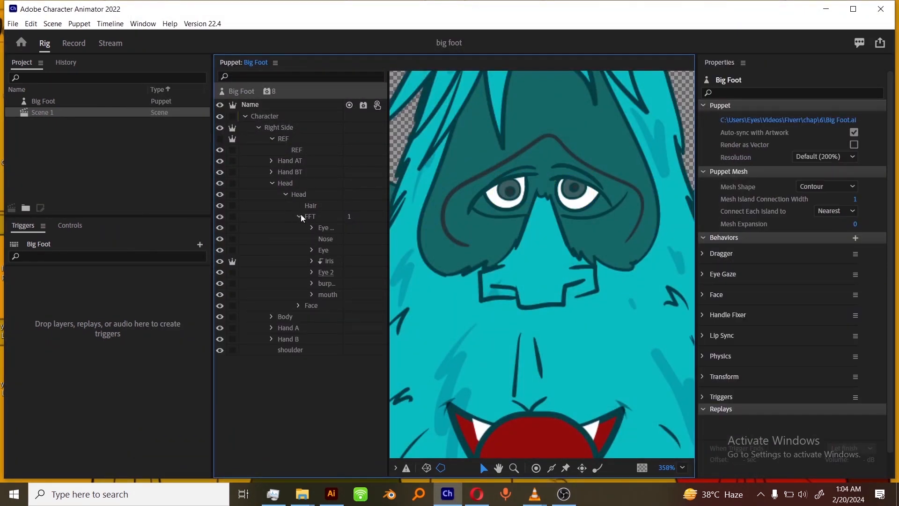
# Make the Face layer independent so it warps separately from the rest of the puppet
pyautogui.press('z')
pyautogui.moveTo(606, 310); pyautogui.dragTo(566, 317)
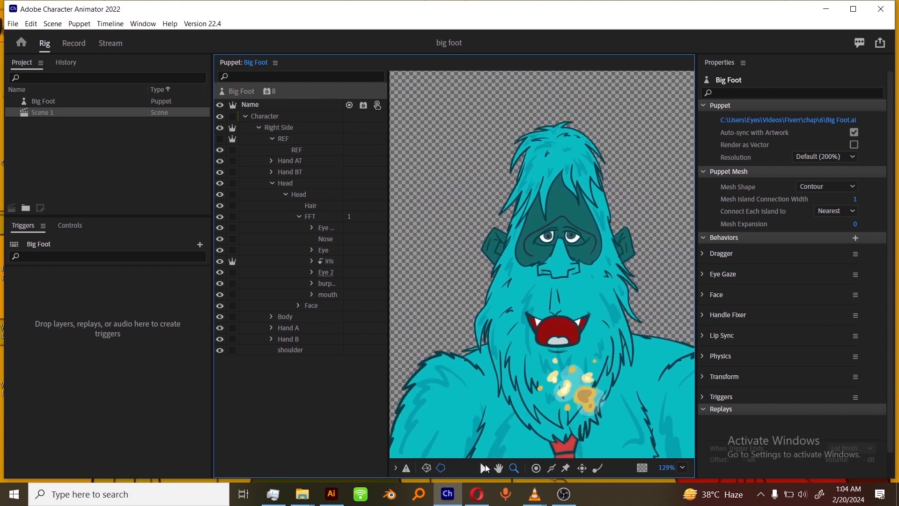
pyautogui.click(484, 466)
pyautogui.click(317, 307)
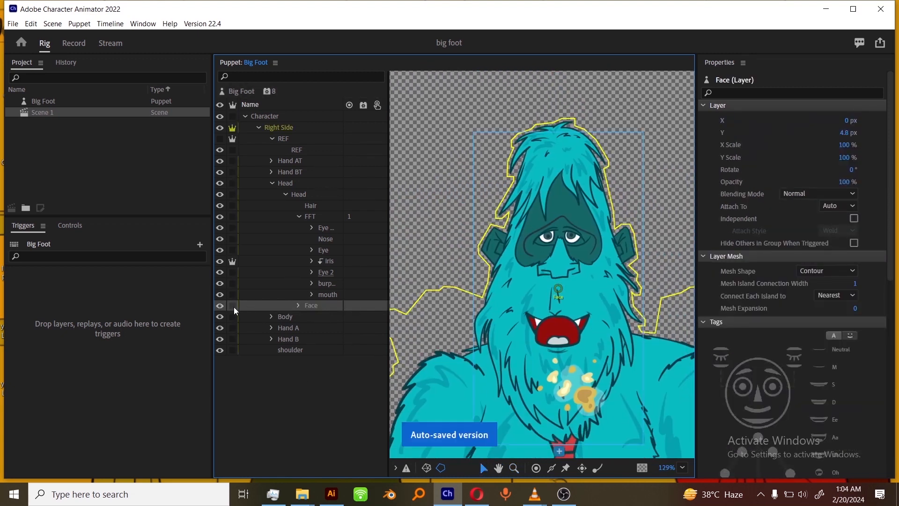
pyautogui.click(233, 307)
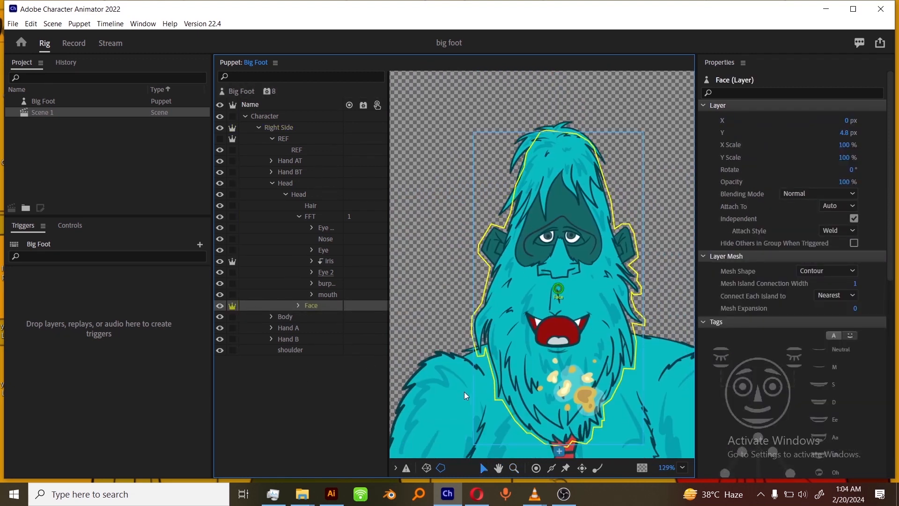
# Add a full-width stick above the mouth and a short one below it on Face, tagging both as Fixed
pyautogui.click(552, 468)
pyautogui.moveTo(475, 318); pyautogui.dragTo(642, 305)
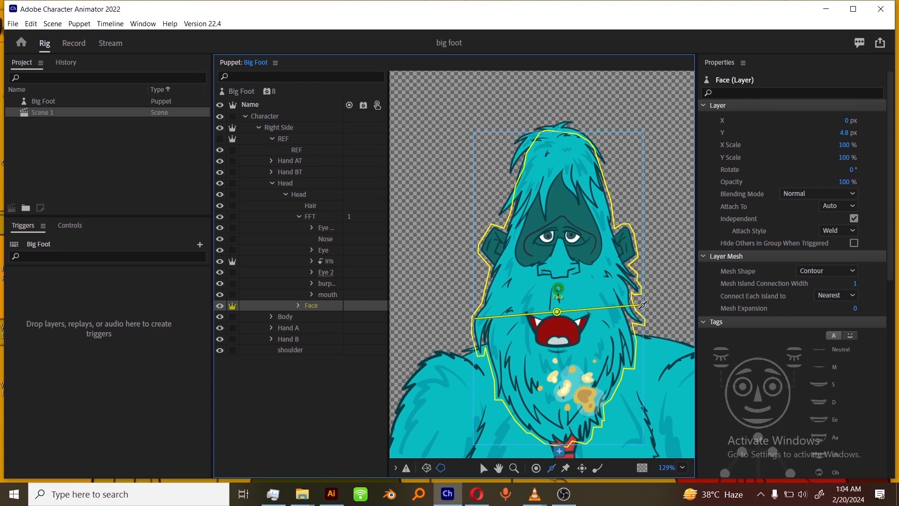
pyautogui.click(767, 425)
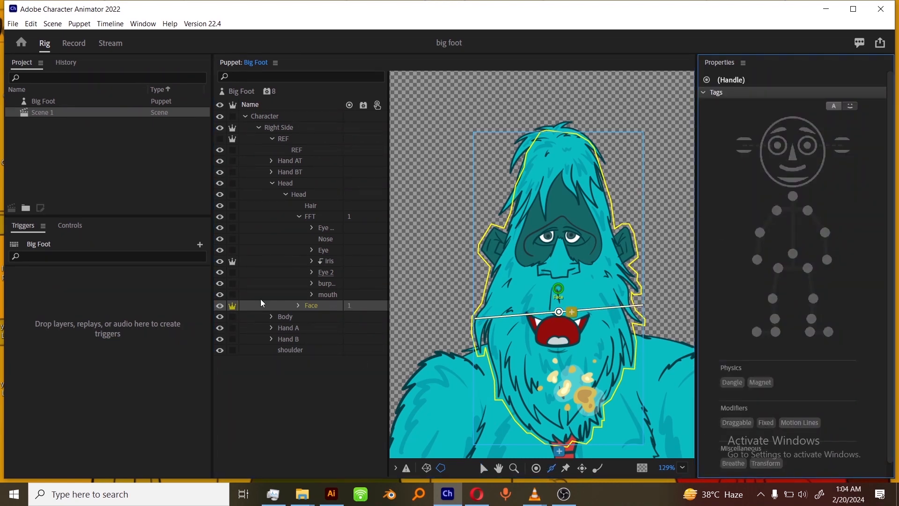
pyautogui.moveTo(533, 363); pyautogui.dragTo(584, 359)
pyautogui.click(766, 423)
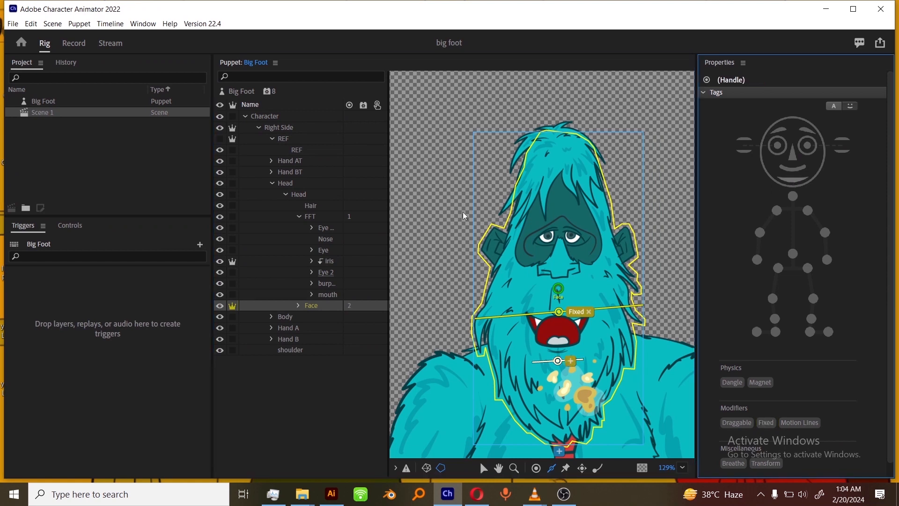
# Create a swap set of triggers from the Eye group
pyautogui.click(329, 251)
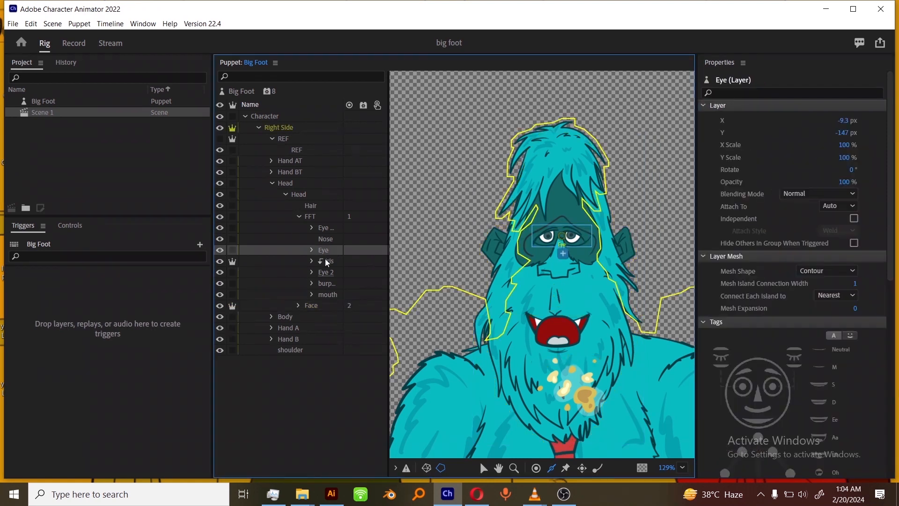
pyautogui.moveTo(330, 255); pyautogui.dragTo(94, 460)
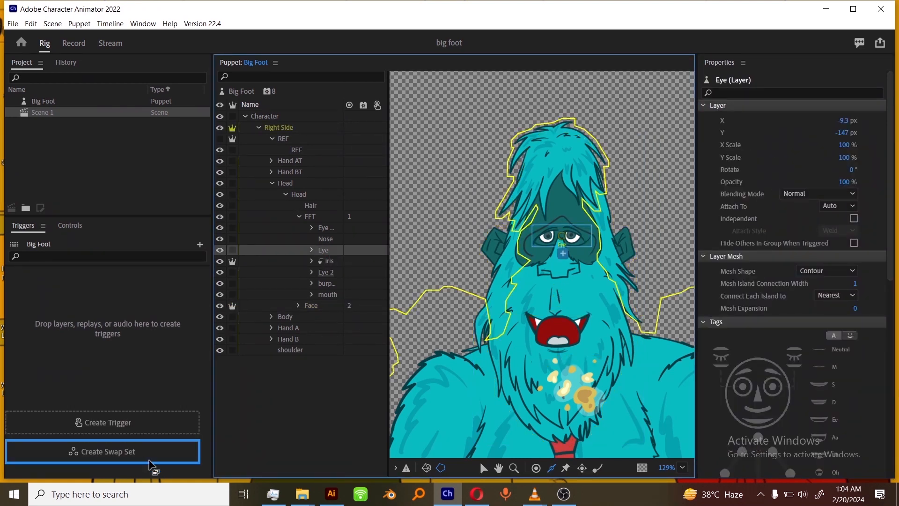
pyautogui.moveTo(149, 465); pyautogui.dragTo(150, 463)
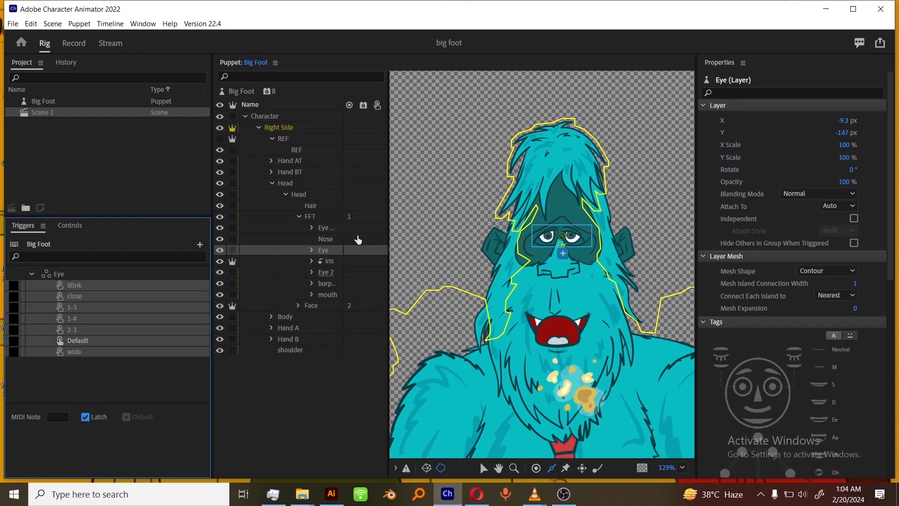
# Widen the layer list, expand the Eye group and examine how its layers correspond to the swap set's triggers
pyautogui.click(312, 228)
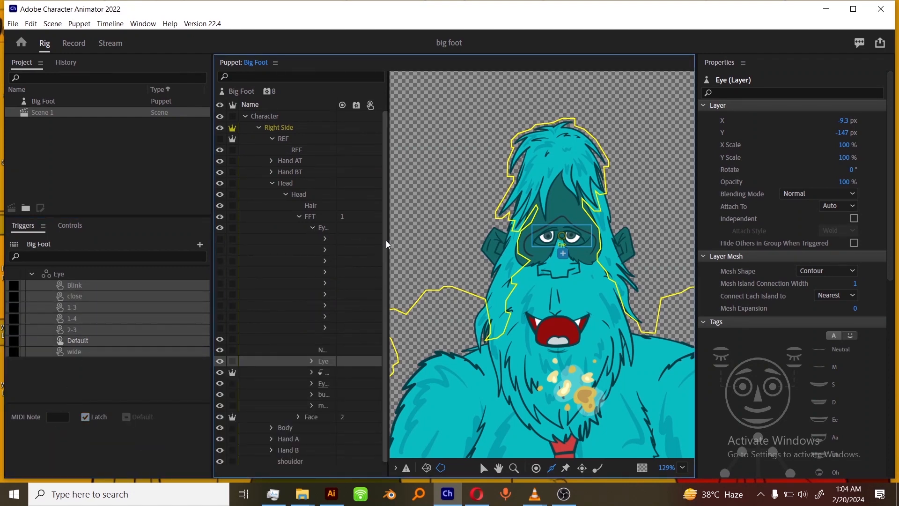
pyautogui.moveTo(389, 238); pyautogui.dragTo(430, 238)
pyautogui.click(346, 229)
pyautogui.click(312, 228)
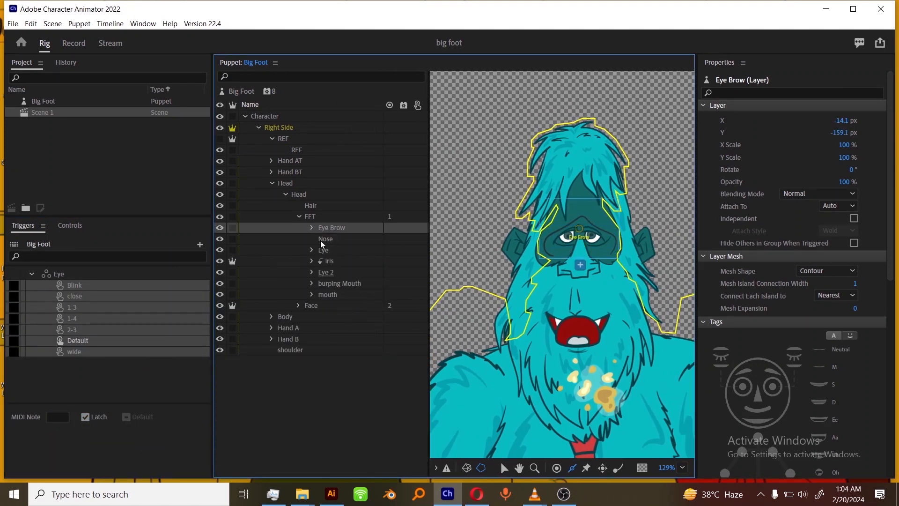
pyautogui.click(323, 250)
pyautogui.click(312, 250)
pyautogui.moveTo(339, 261); pyautogui.dragTo(136, 297)
pyautogui.moveTo(336, 283); pyautogui.dragTo(128, 320)
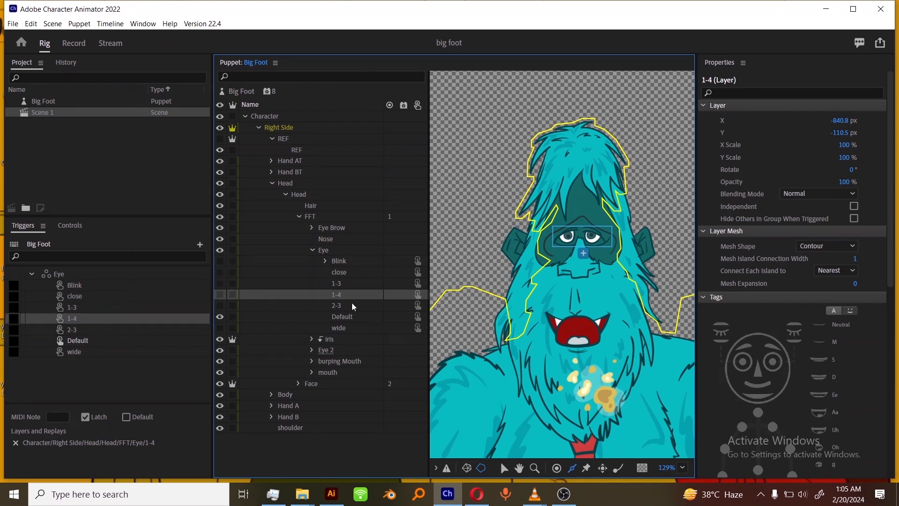
pyautogui.moveTo(342, 305); pyautogui.dragTo(140, 340)
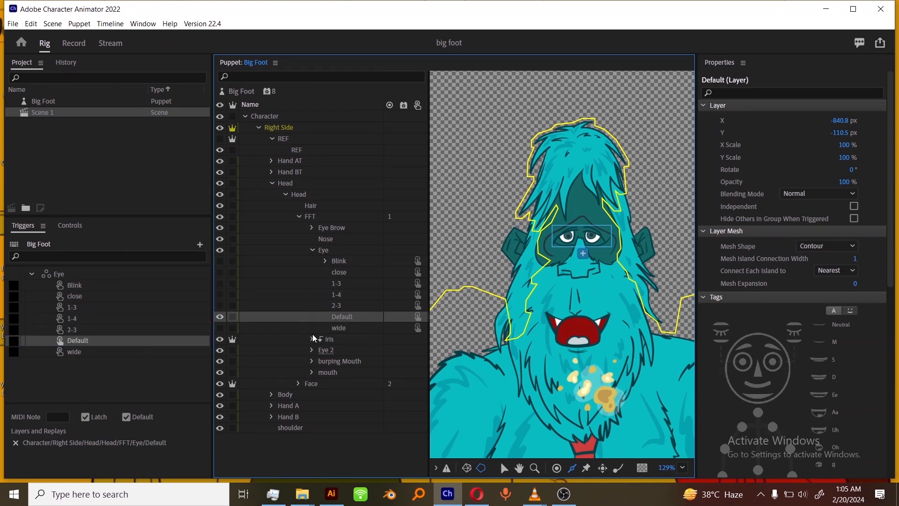
pyautogui.moveTo(339, 328); pyautogui.dragTo(134, 352)
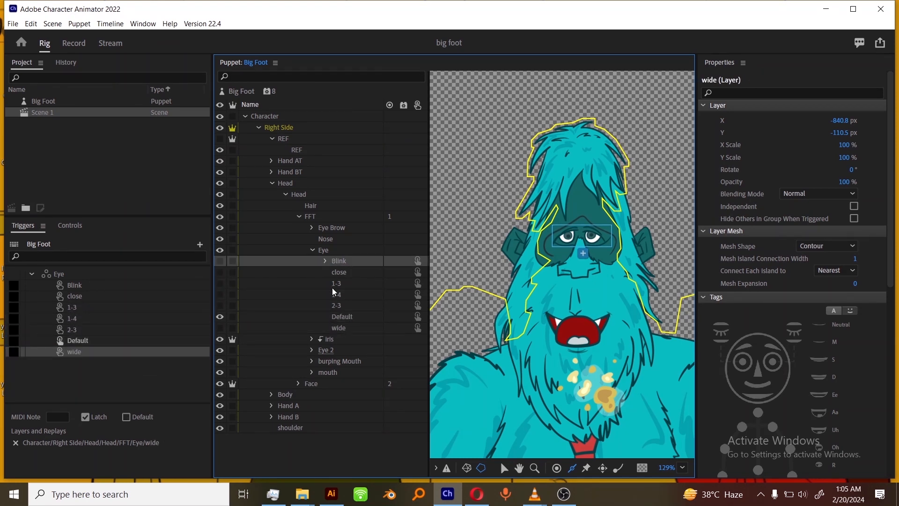
# Tag the Blink layers in both the Eye and Eye 2 groups as Left Blink and Right Blink
pyautogui.click(311, 227)
pyautogui.click(312, 228)
pyautogui.click(312, 350)
pyautogui.keyDown('ctrl'); pyautogui.click(323, 359); pyautogui.keyUp('ctrl')
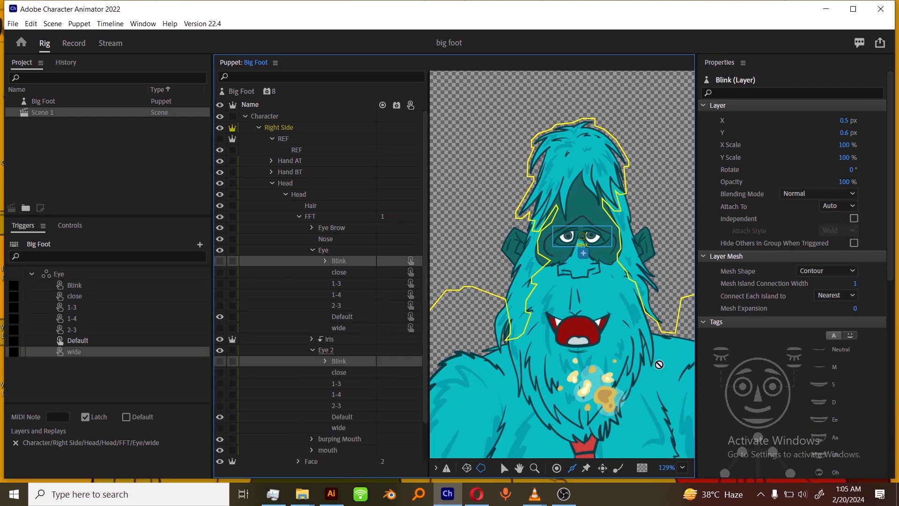
pyautogui.click(794, 359)
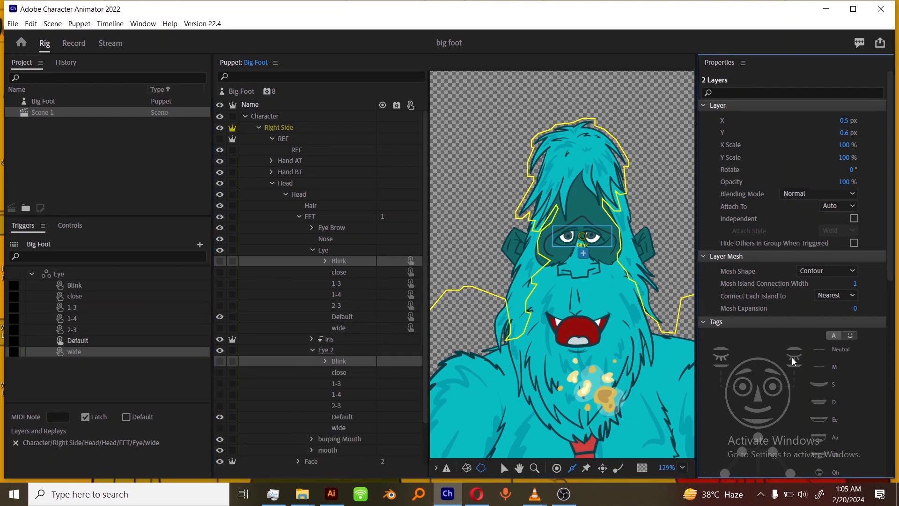
# Add the Auto Blink behavior to the whole Big Foot puppet
pyautogui.click(241, 91)
pyautogui.click(856, 238)
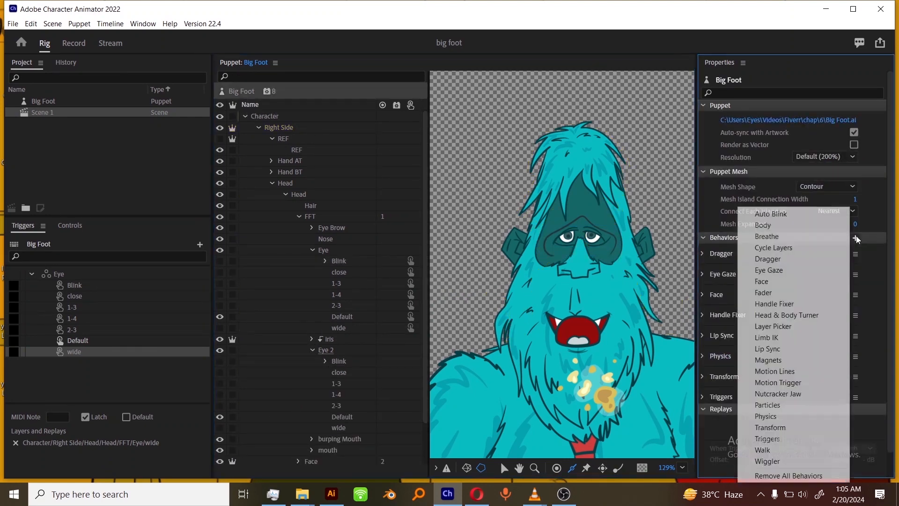
pyautogui.click(770, 214)
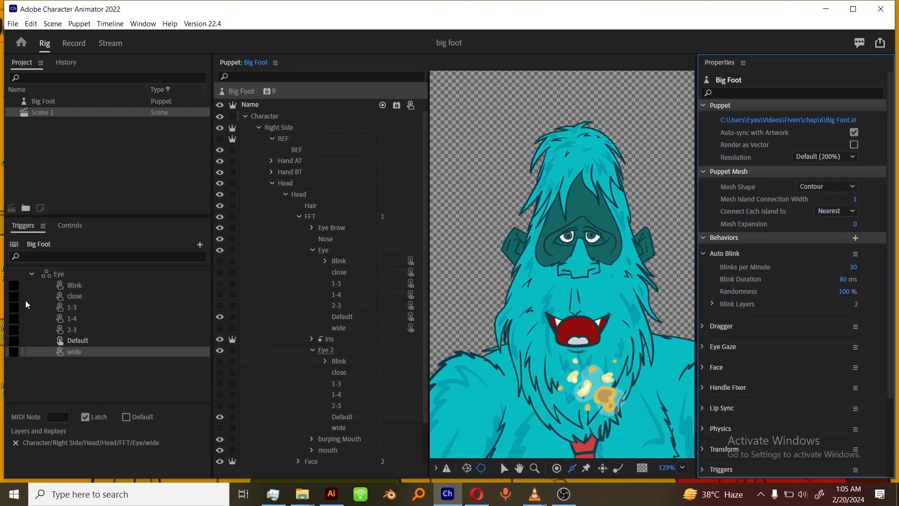
# Create a swap set from the Eye Brow group and enable Latch on all its triggers, from Question2 through Default
pyautogui.click(338, 228)
pyautogui.click(134, 424)
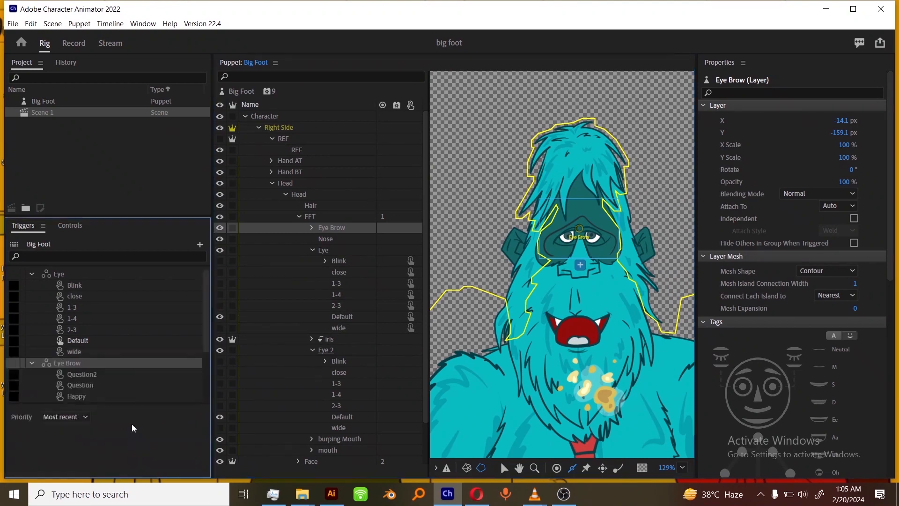
pyautogui.keyDown('shift'); pyautogui.click(94, 397); pyautogui.keyUp('shift')
pyautogui.click(85, 417)
pyautogui.click(564, 493)
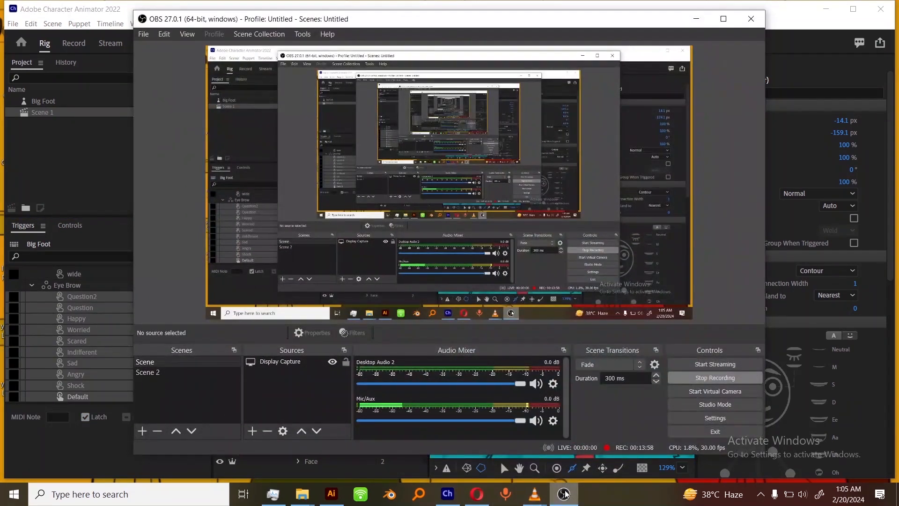
pyautogui.click(565, 494)
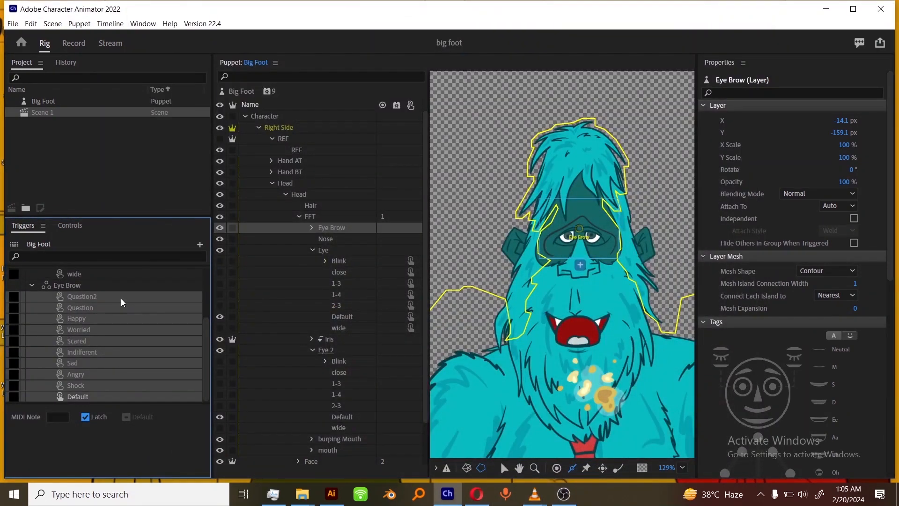
# Add the Cycle Layers behavior to both Blink layers and the Eye Brow layers from Question2 through Shock
pyautogui.click(349, 365)
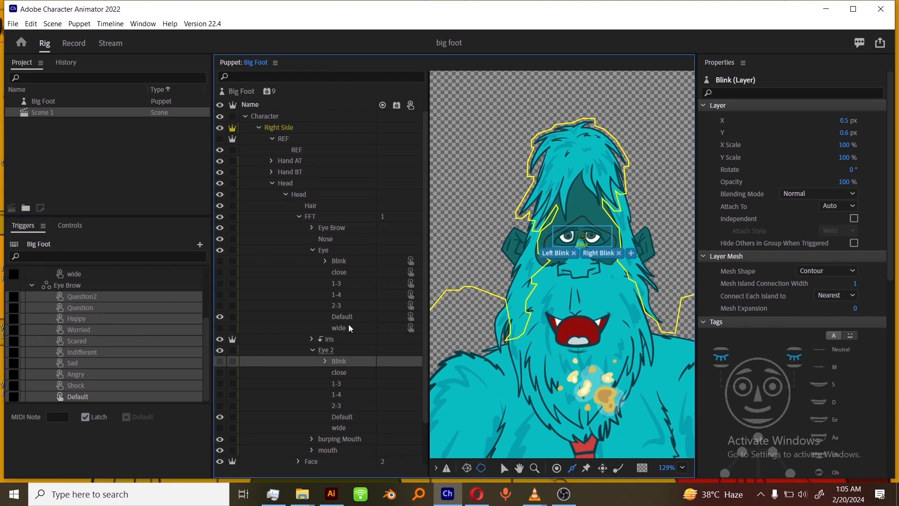
pyautogui.keyDown('ctrl'); pyautogui.click(349, 266); pyautogui.keyUp('ctrl')
pyautogui.click(312, 228)
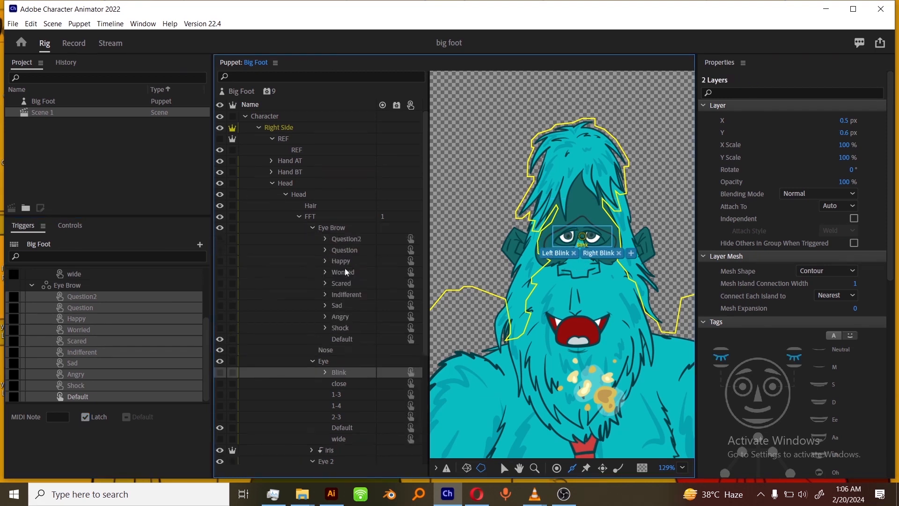
pyautogui.click(346, 239)
pyautogui.keyDown('shift'); pyautogui.click(340, 328); pyautogui.keyUp('shift')
pyautogui.scroll(-10, 769, 394)
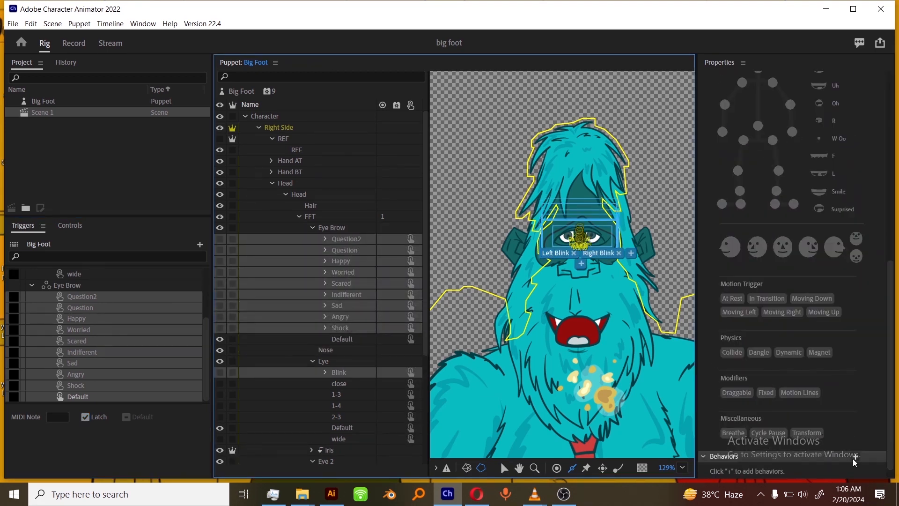
pyautogui.click(855, 457)
pyautogui.click(833, 220)
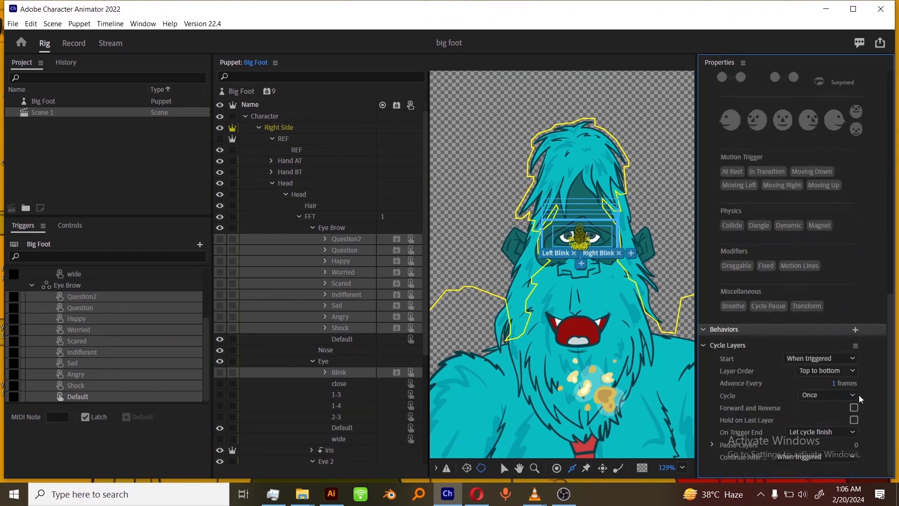
# Set Cycle Layers to advance every 2 frames with Forward and Reverse and Hold on Last Layer enabled, and collapse the eye groups
pyautogui.click(854, 420)
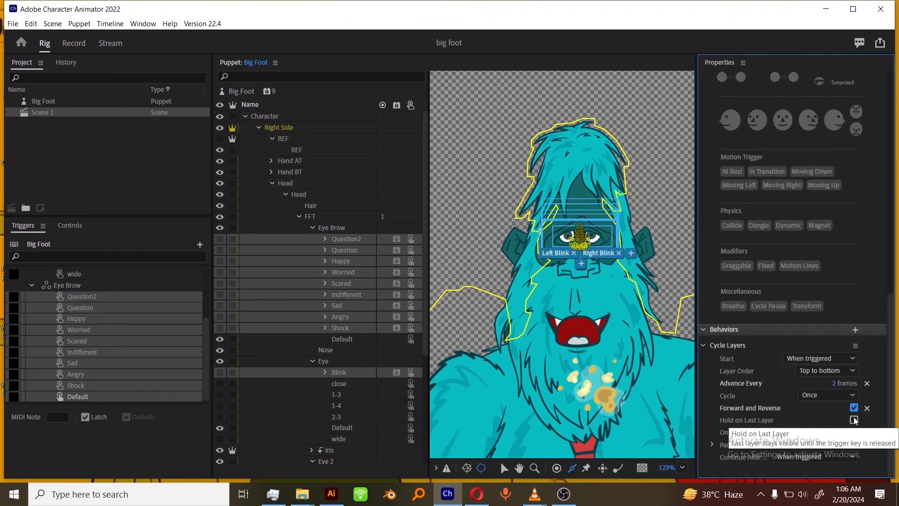
pyautogui.click(313, 228)
pyautogui.click(312, 250)
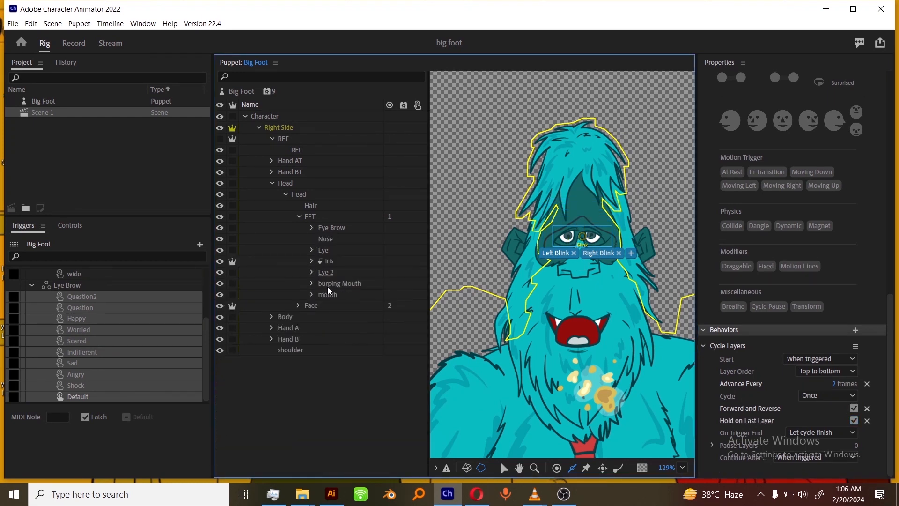
# Create a swap set named Mouths containing the burping Mouth and mouth layers as triggers
pyautogui.click(343, 284)
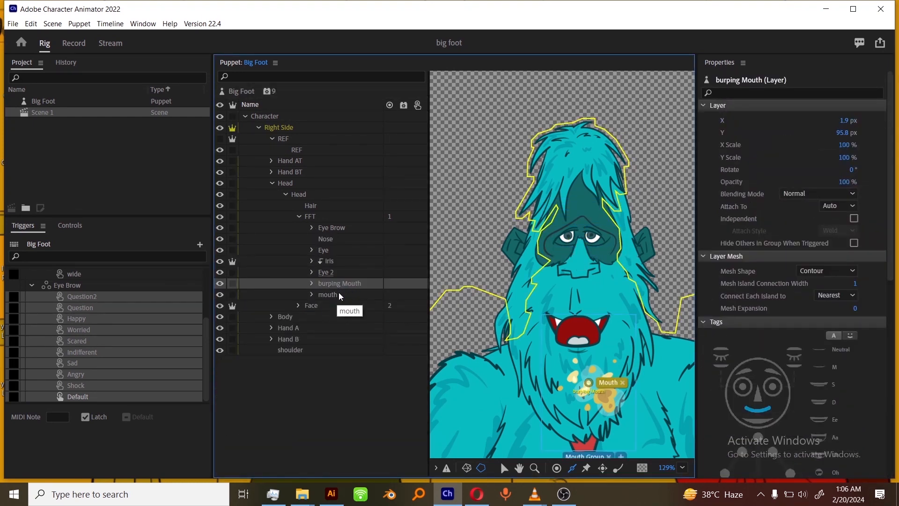
pyautogui.click(187, 244)
pyautogui.click(211, 269)
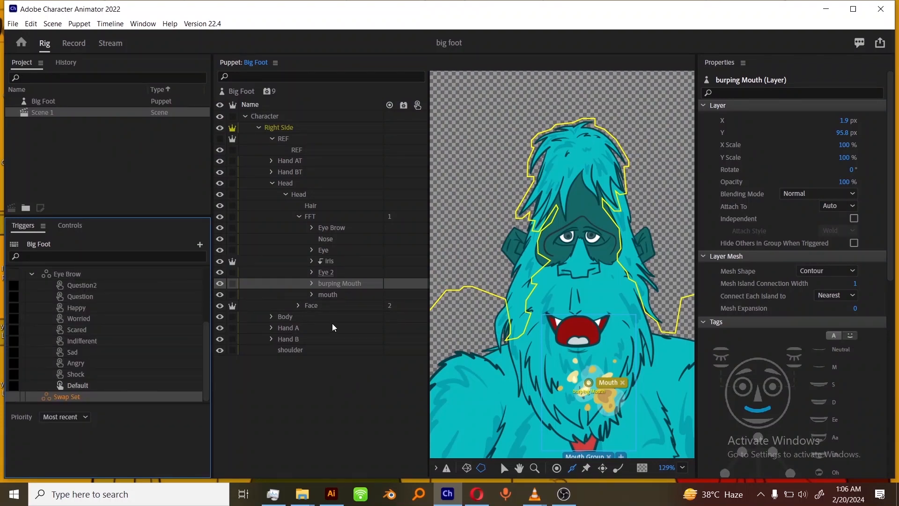
pyautogui.keyDown('ctrl'); pyautogui.click(348, 294); pyautogui.keyUp('ctrl')
pyautogui.moveTo(337, 300); pyautogui.dragTo(126, 379)
pyautogui.rightClick(81, 375)
pyautogui.click(115, 243)
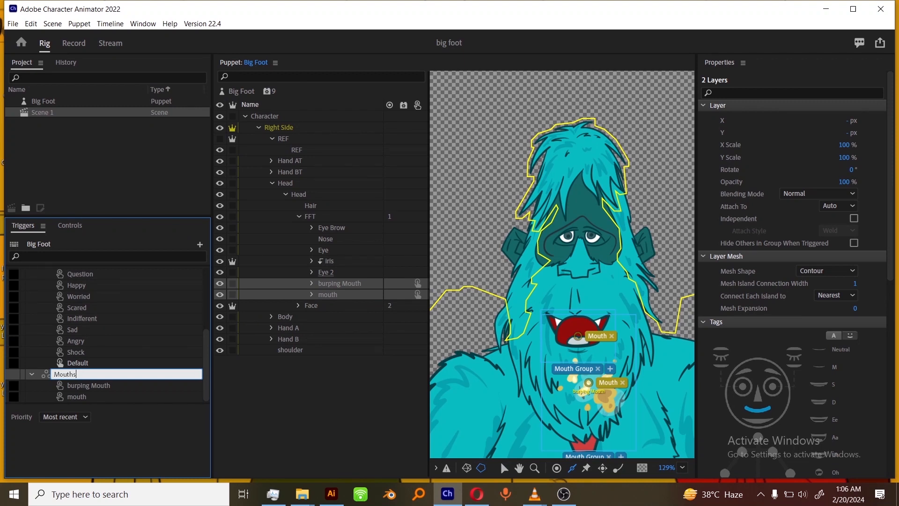
pyautogui.press('Return')
pyautogui.rightClick(86, 376)
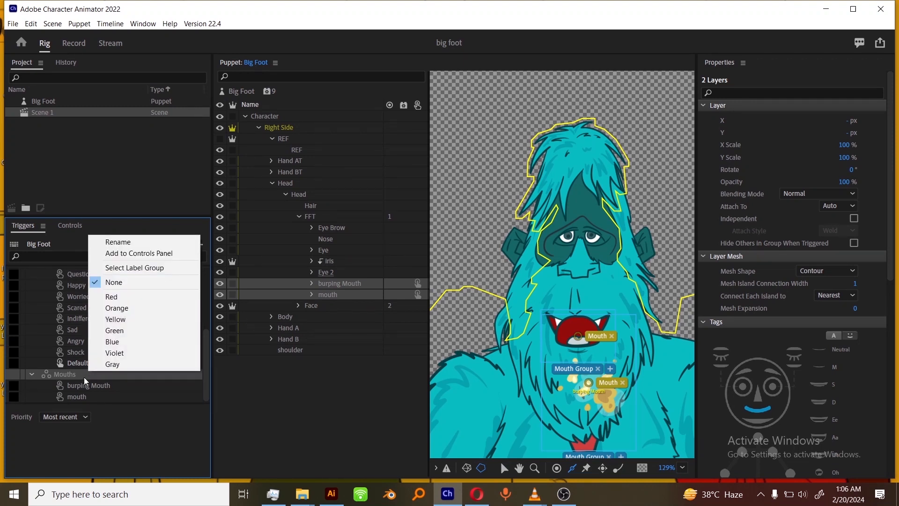
pyautogui.click(247, 349)
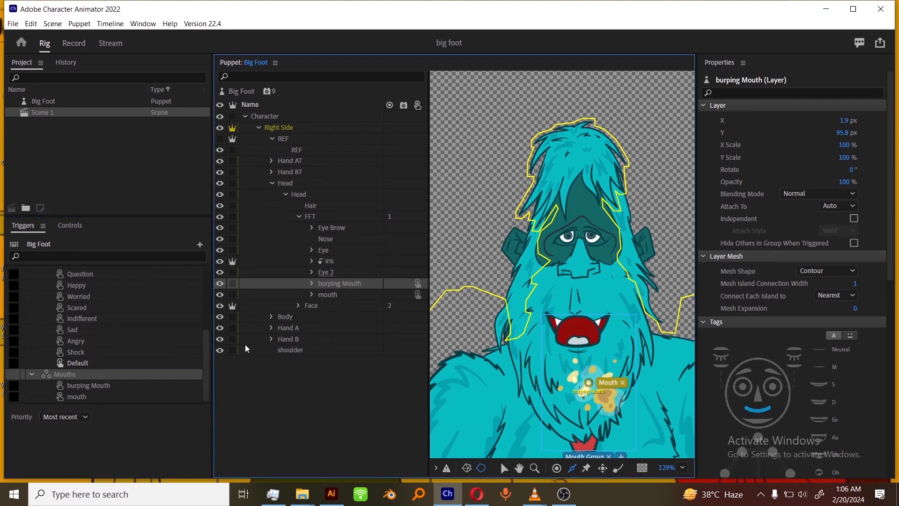
# Add Cycle Layers to the cycle group inside burping Mouth, advancing every 2 frames without Forward and Reverse or Hold on Last Layer
pyautogui.click(111, 387)
pyautogui.click(312, 283)
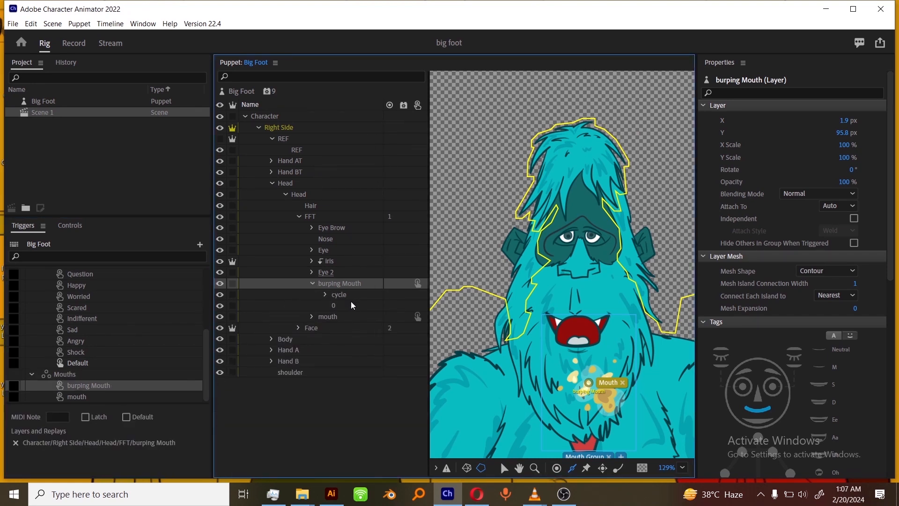
pyautogui.click(351, 295)
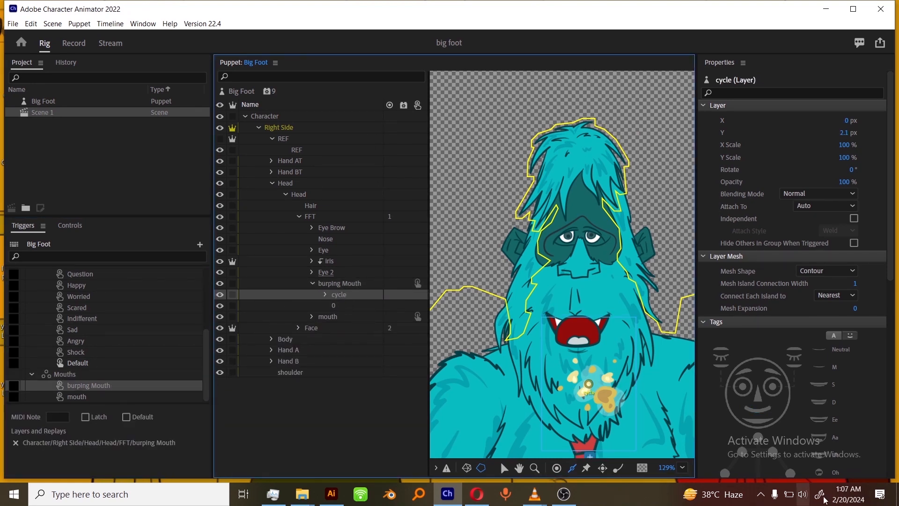
pyautogui.click(891, 408)
pyautogui.click(857, 443)
pyautogui.click(825, 205)
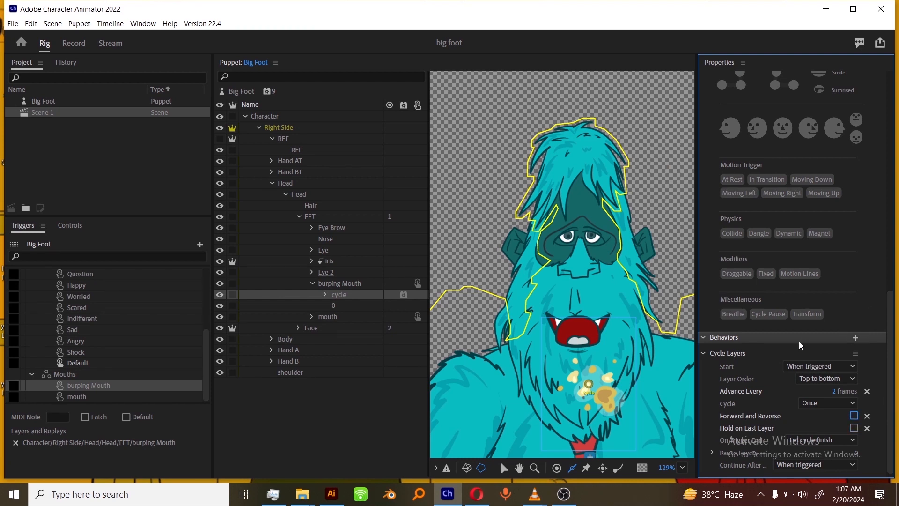
pyautogui.click(313, 284)
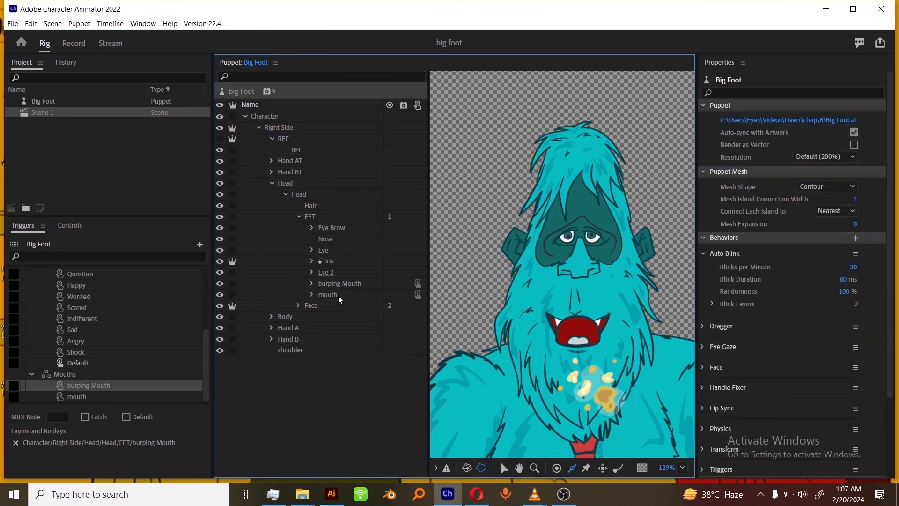
pyautogui.click(342, 300)
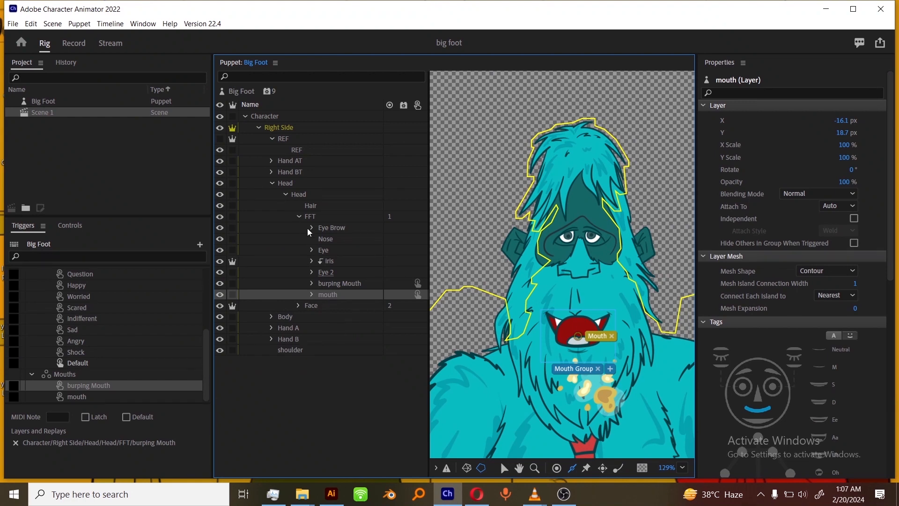
pyautogui.click(298, 216)
pyautogui.click(299, 216)
# Tag the origin handle of the iris layer as Draggable
pyautogui.click(328, 261)
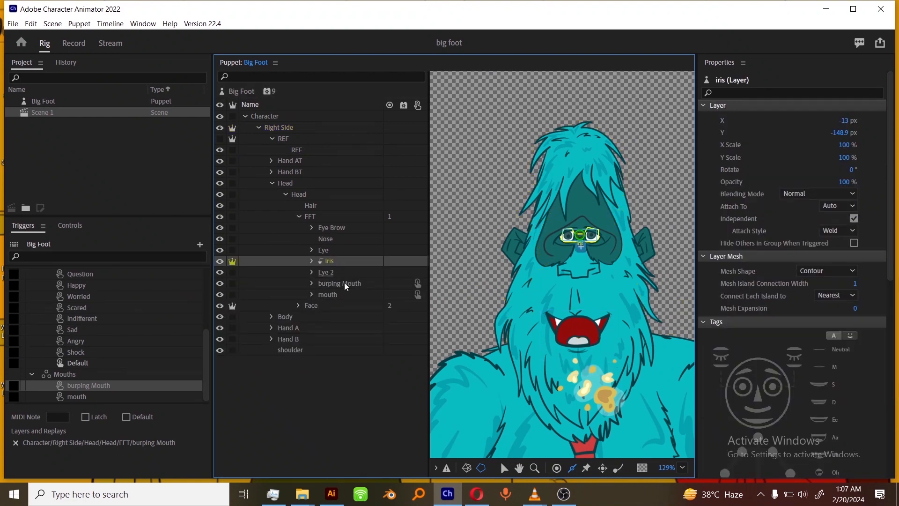
pyautogui.scroll(-4, 796, 408)
pyautogui.scroll(-4, 741, 388)
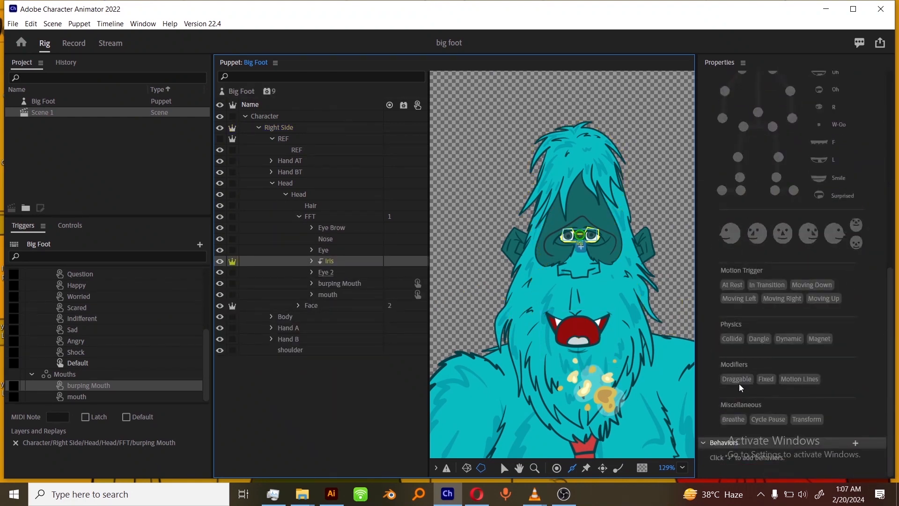
pyautogui.click(738, 380)
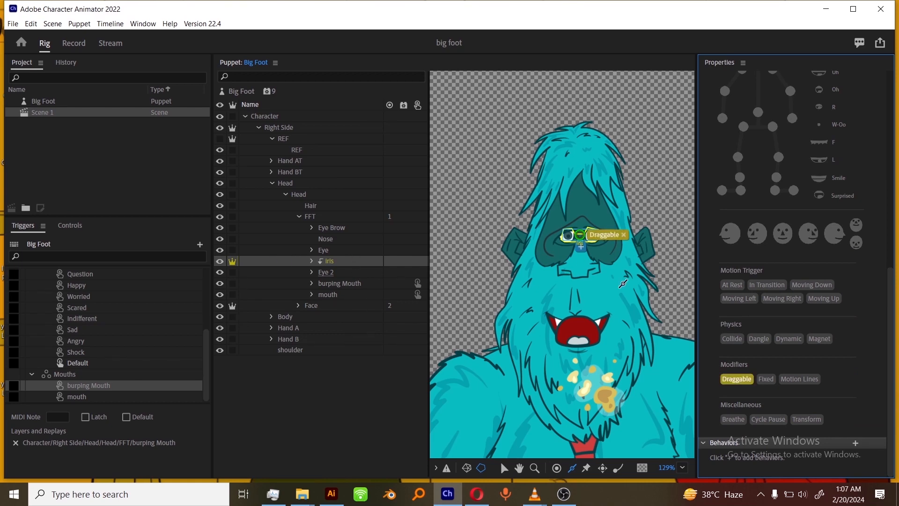
pyautogui.click(349, 259)
pyautogui.scroll(6, 806, 182)
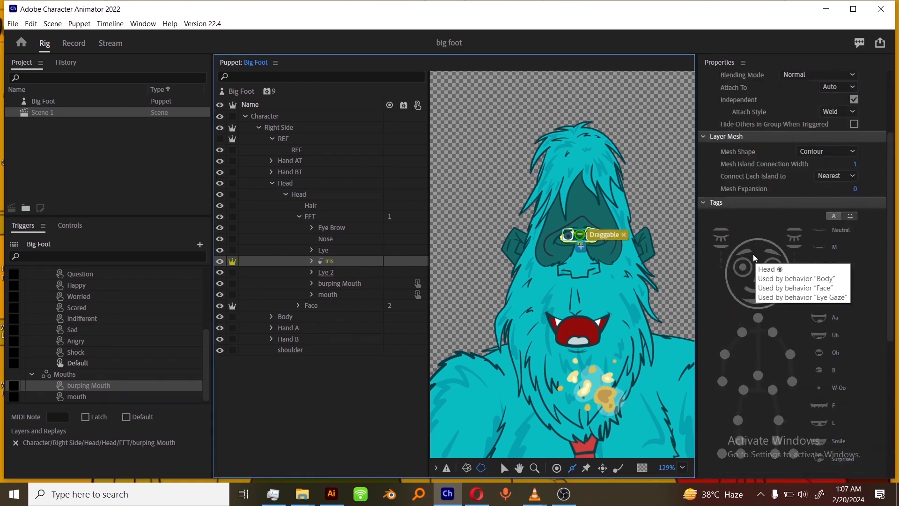
pyautogui.click(564, 494)
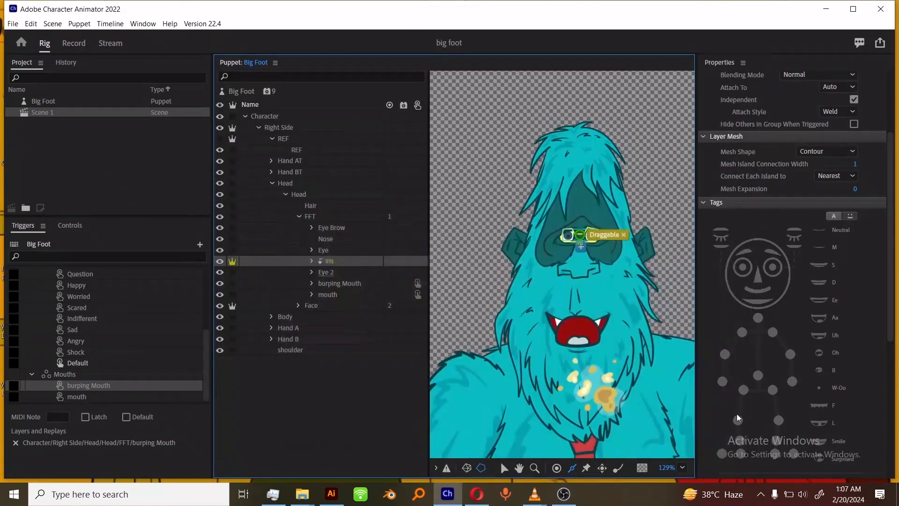
pyautogui.click(746, 270)
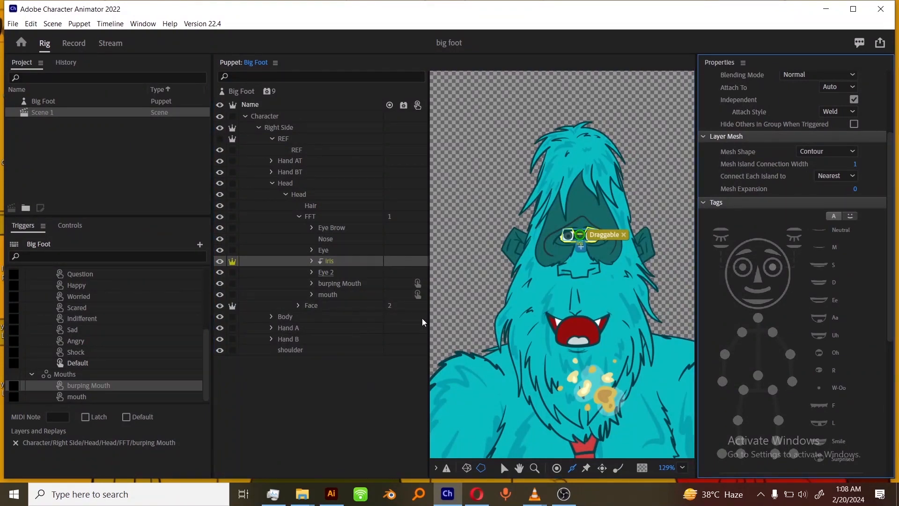
# Tag the wide layer inside Eye 2 as both Left Eye and Right Eye
pyautogui.click(332, 274)
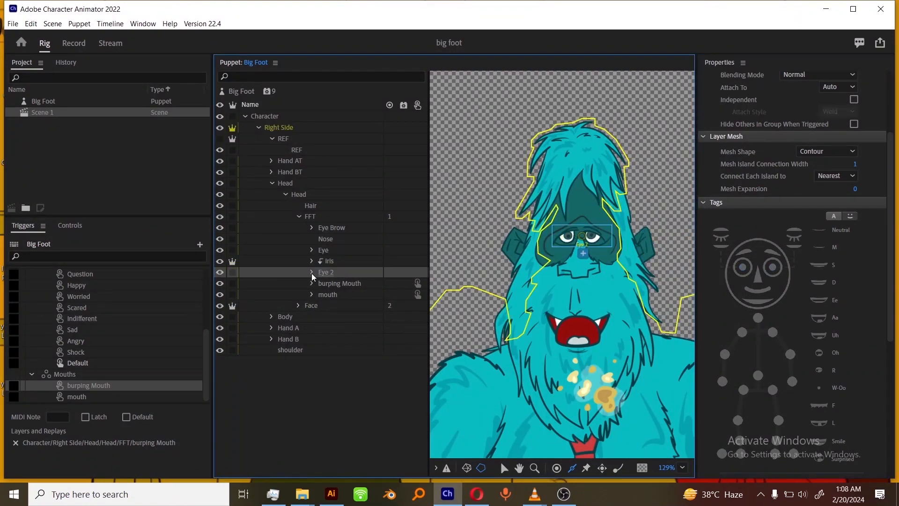
pyautogui.click(311, 273)
pyautogui.click(365, 353)
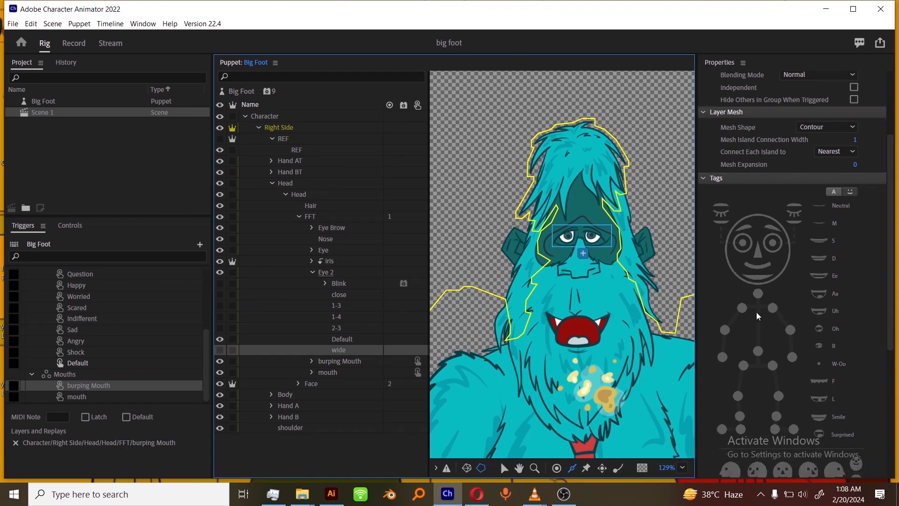
pyautogui.scroll(2, 766, 321)
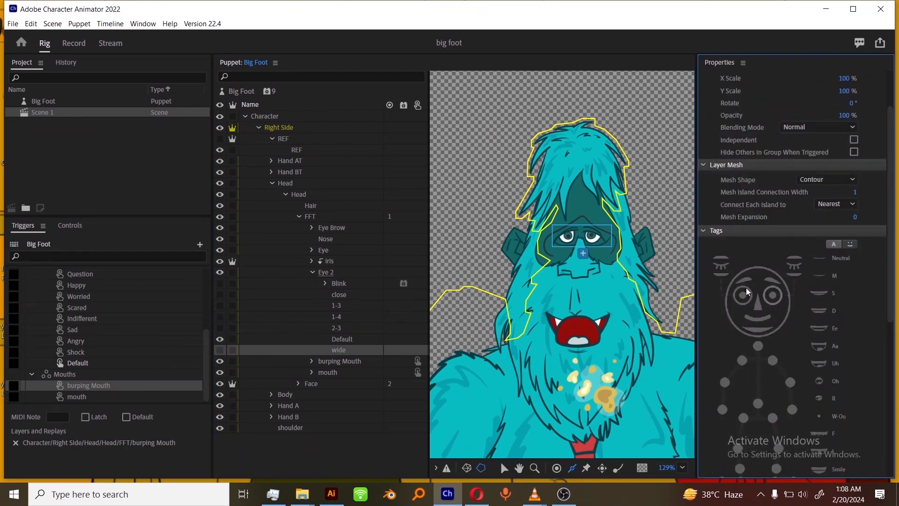
pyautogui.click(746, 288)
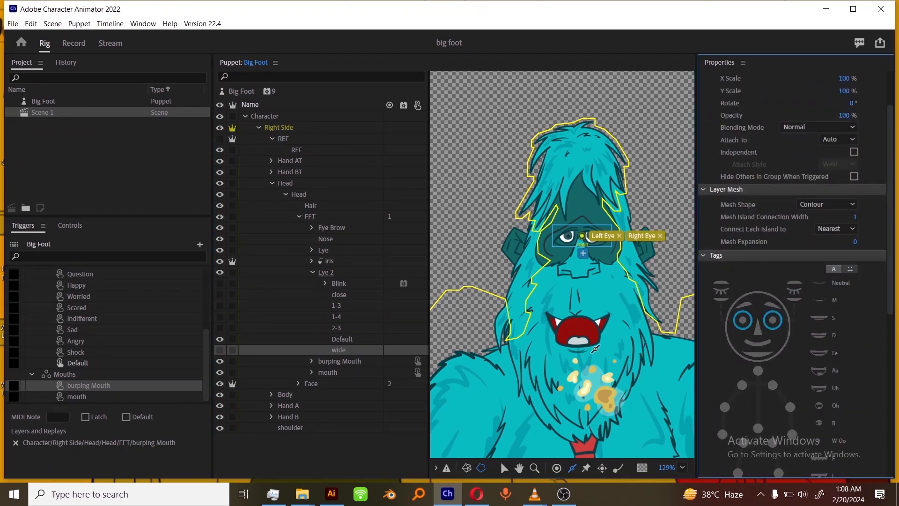
pyautogui.click(312, 273)
# Move the Head group's origin handle down below the mouth, tag it Neck and Draggable, and make the Character group independent
pyautogui.click(273, 184)
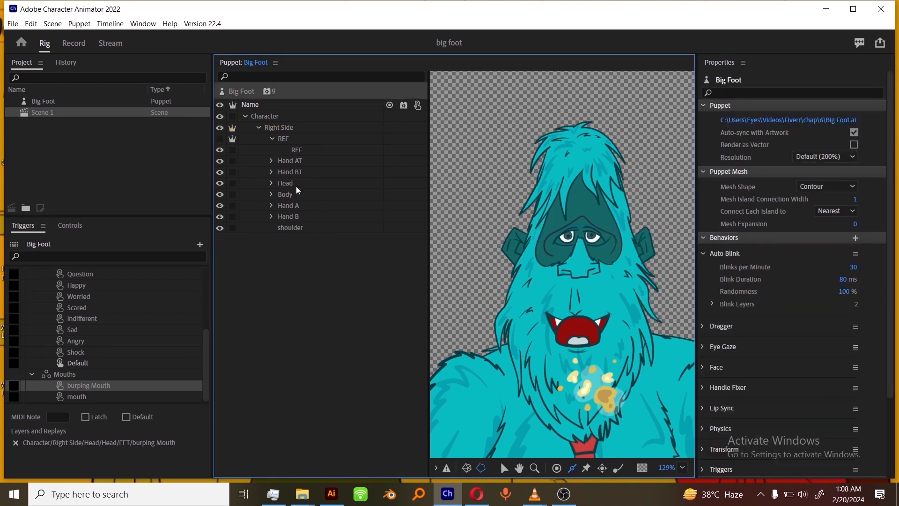
pyautogui.click(295, 185)
pyautogui.scroll(-3, 771, 351)
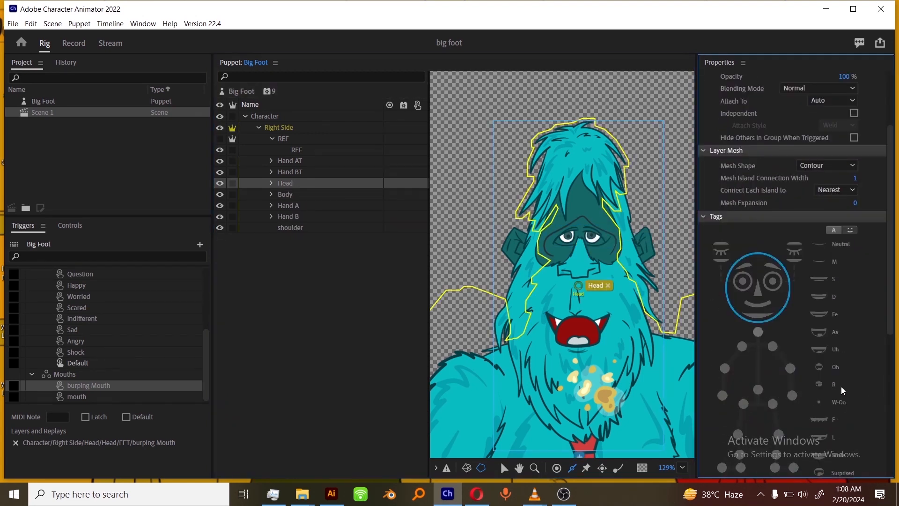
pyautogui.moveTo(579, 286); pyautogui.dragTo(579, 349)
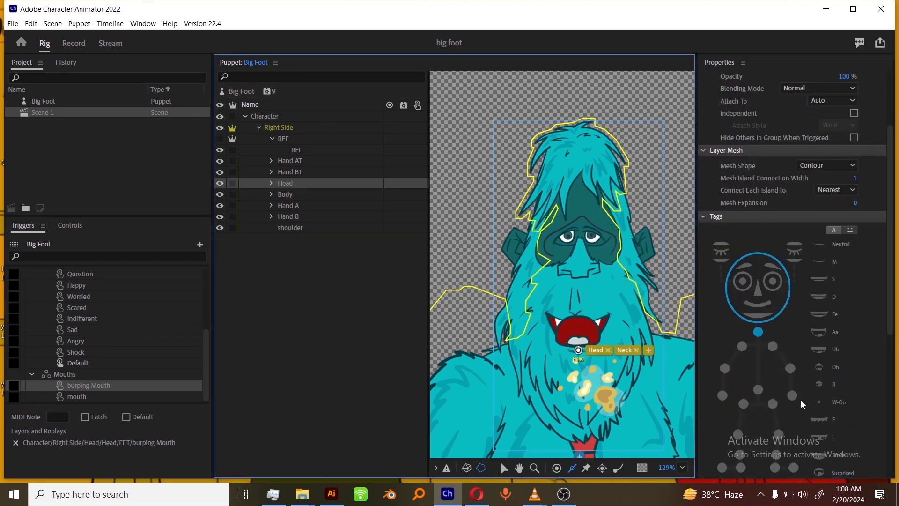
pyautogui.click(732, 409)
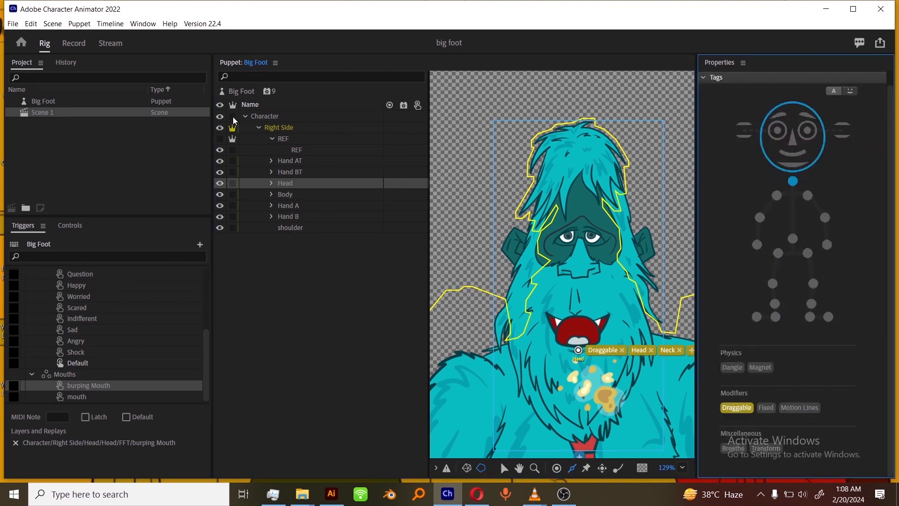
pyautogui.click(266, 183)
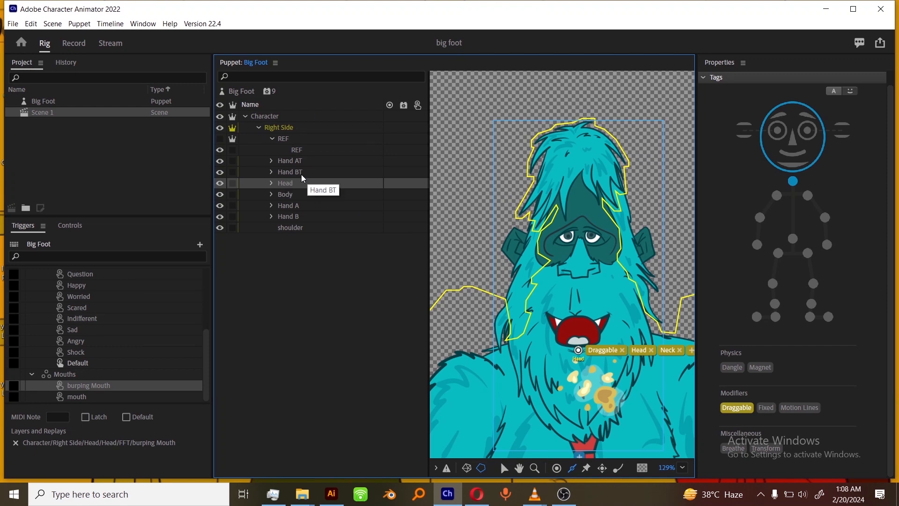
# Create a swap set of triggers from the Hand AT group
pyautogui.click(305, 162)
pyautogui.click(300, 206)
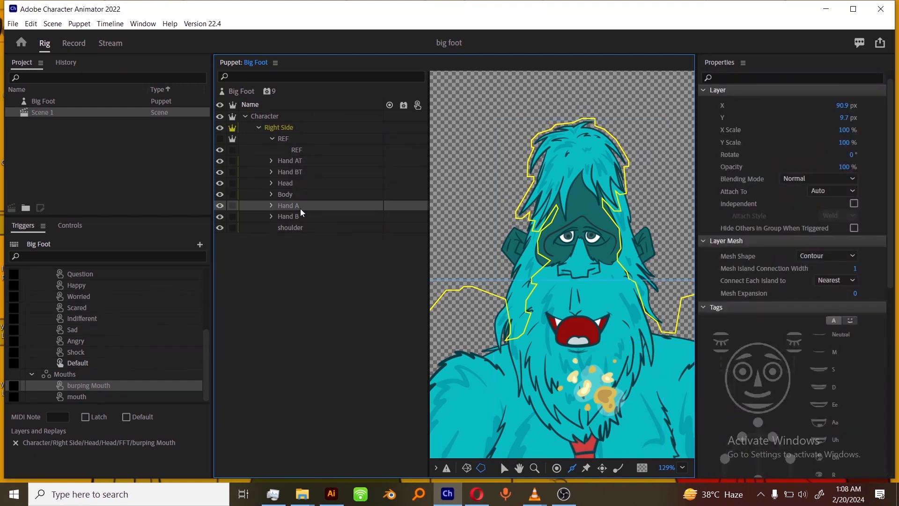
pyautogui.click(302, 162)
pyautogui.keyDown('shift'); pyautogui.click(304, 173); pyautogui.keyUp('shift')
pyautogui.moveTo(304, 163); pyautogui.dragTo(153, 452)
pyautogui.moveTo(128, 358); pyautogui.dragTo(97, 313)
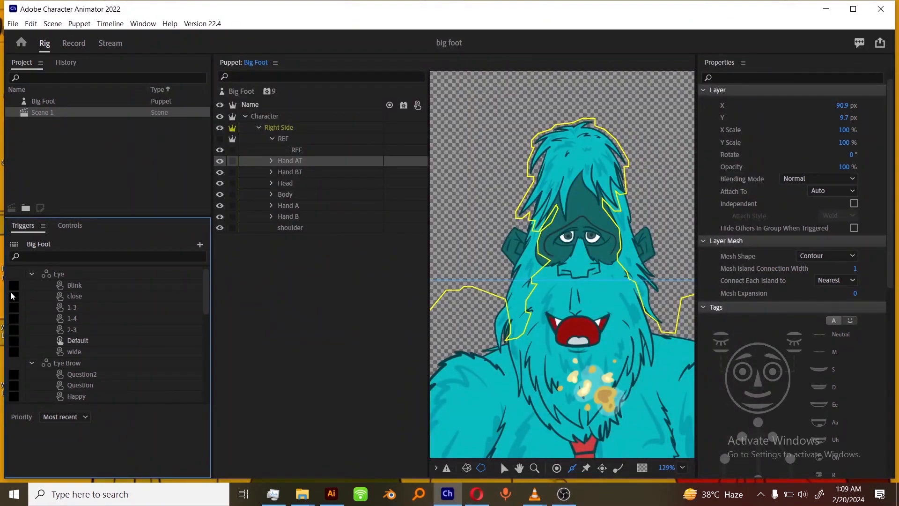
# Assign Eye Brow trigger keys: 1 for Shock, 2 Angry, 3 Sad, 4 Indifferent, 5 Scared and 6 Worried
pyautogui.scroll(-5, 40, 359)
pyautogui.click(13, 330)
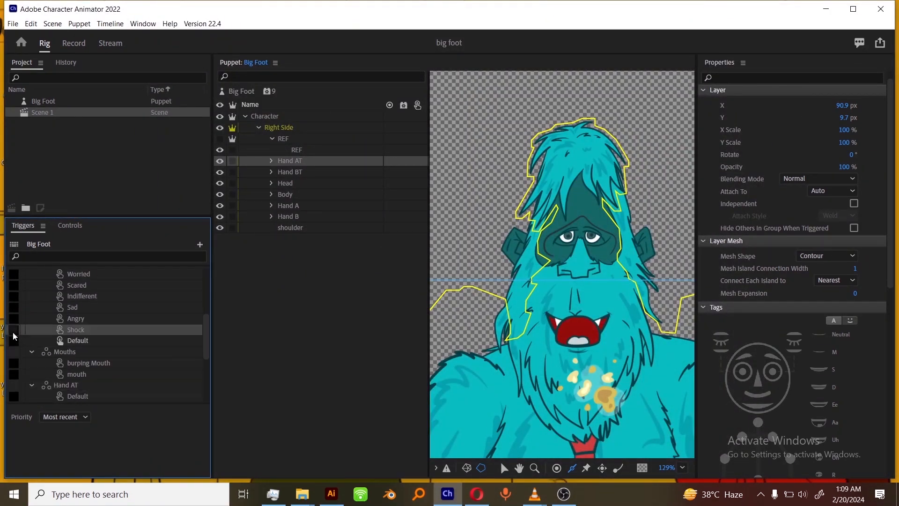
pyautogui.write('1')
pyautogui.click(16, 321)
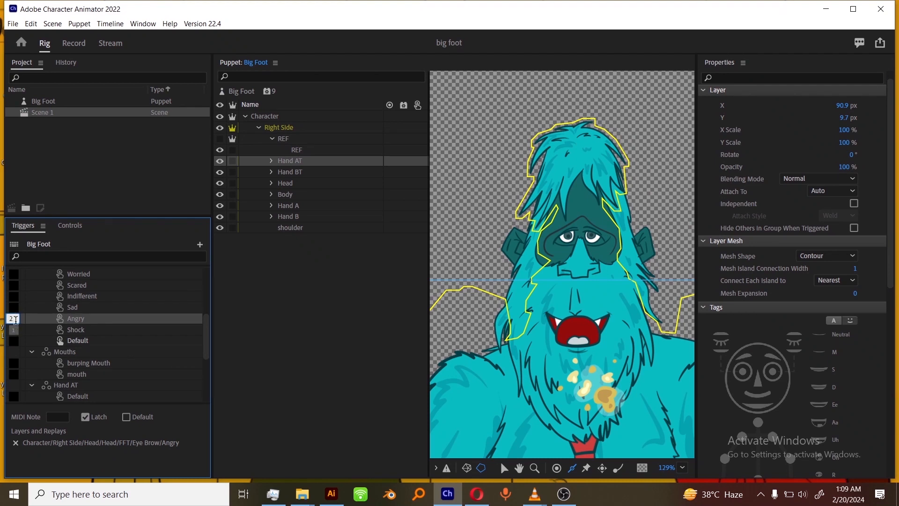
pyautogui.write('2')
pyautogui.click(18, 311)
pyautogui.click(14, 297)
pyautogui.write('4')
pyautogui.click(15, 287)
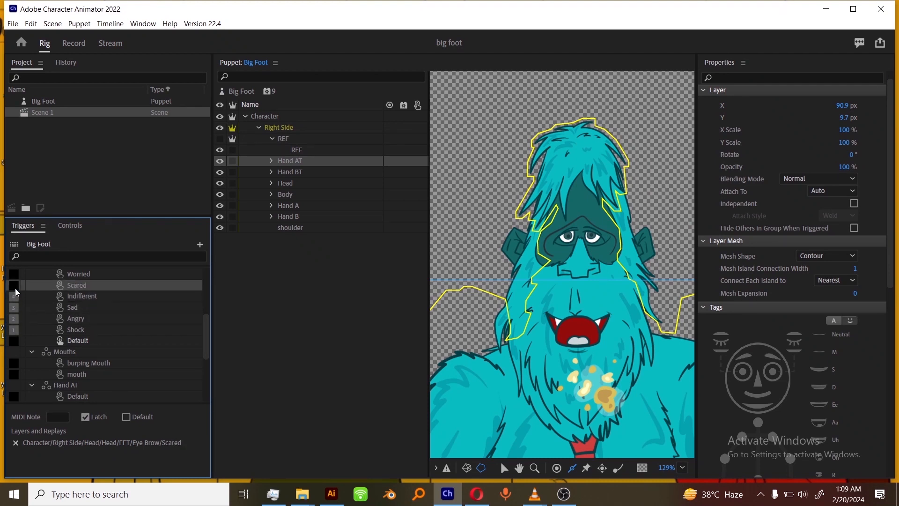
pyautogui.write('5')
pyautogui.press('Return')
# Assign trigger keys 7 to Happy, 8 to Question, 9 to Question2 and 0 to Blink
pyautogui.scroll(4, 100, 283)
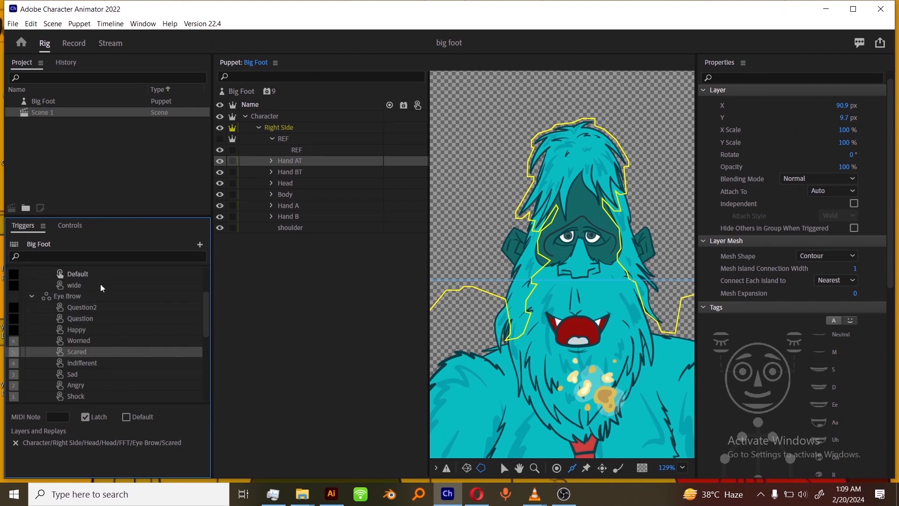
pyautogui.click(12, 364)
pyautogui.write('7')
pyautogui.click(13, 353)
pyautogui.click(13, 344)
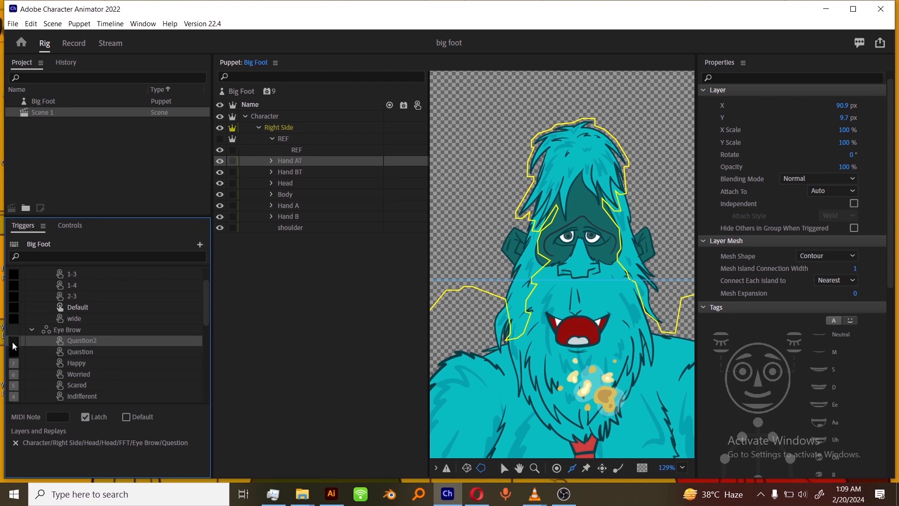
pyautogui.write('9')
pyautogui.press('Return')
pyautogui.scroll(1, 18, 314)
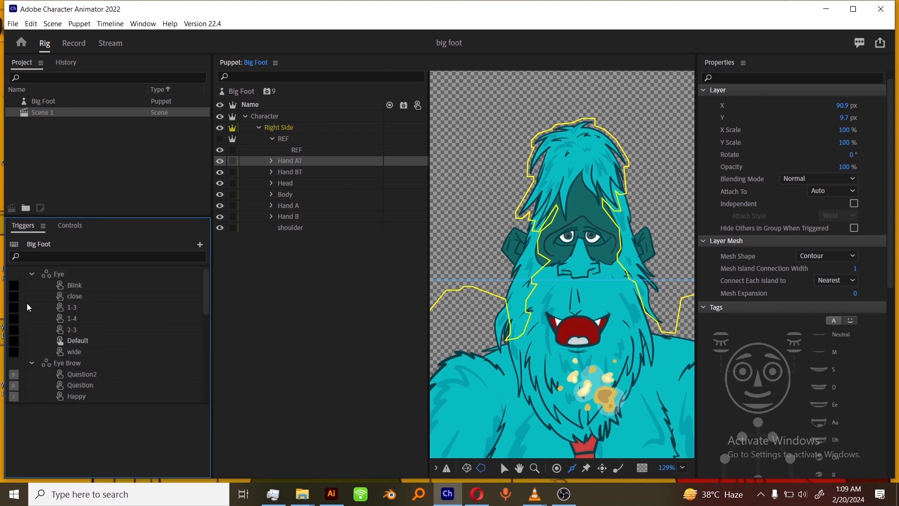
pyautogui.click(16, 285)
pyautogui.write('0')
pyautogui.click(81, 294)
# Make Default the Hand AT default and assign keys Q to F you, W to where, E to burp, R to what and T to you
pyautogui.scroll(-8, 126, 313)
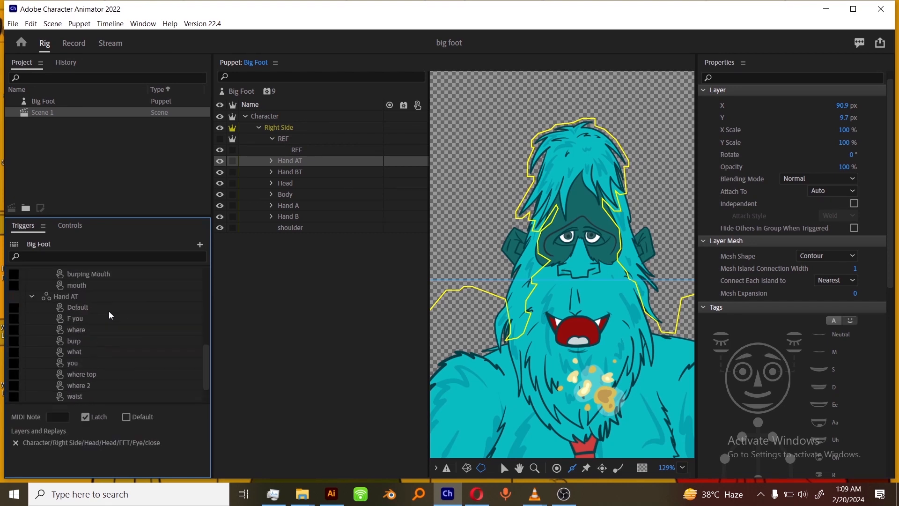
pyautogui.click(14, 307)
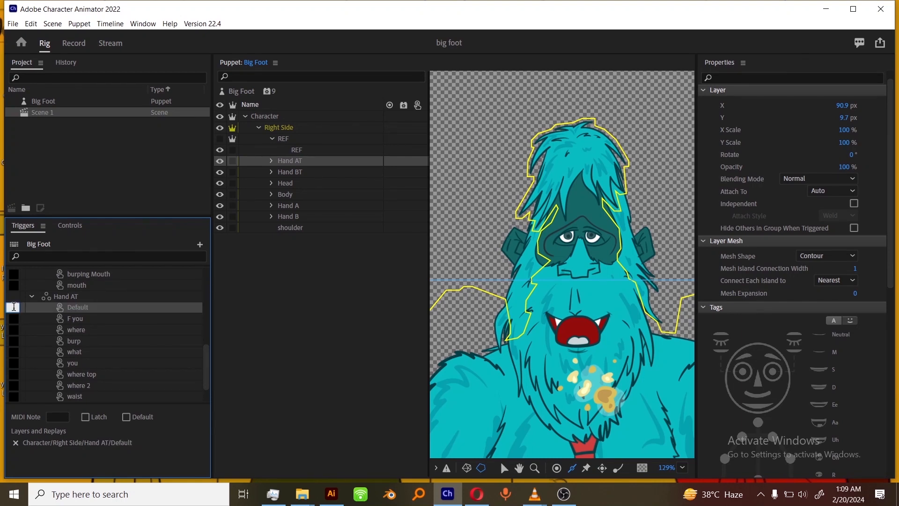
pyautogui.click(14, 319)
pyautogui.click(14, 330)
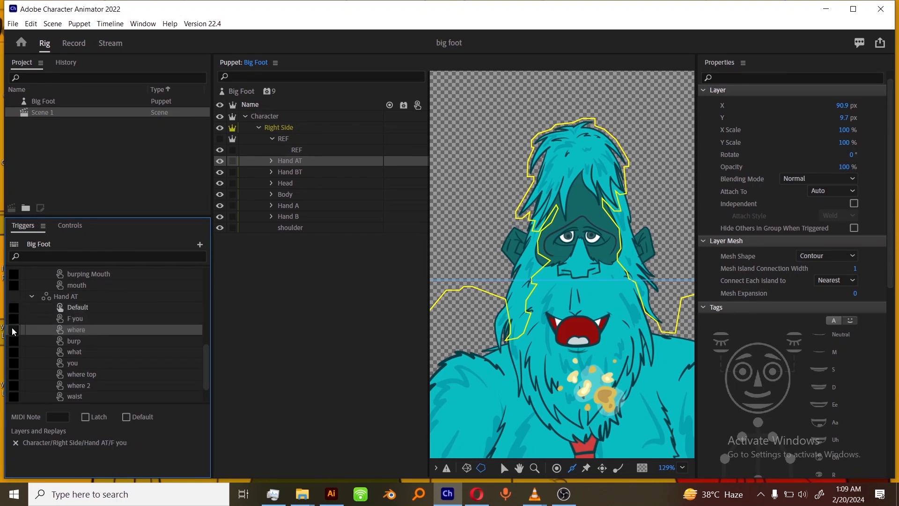
pyautogui.click(16, 343)
pyautogui.click(14, 352)
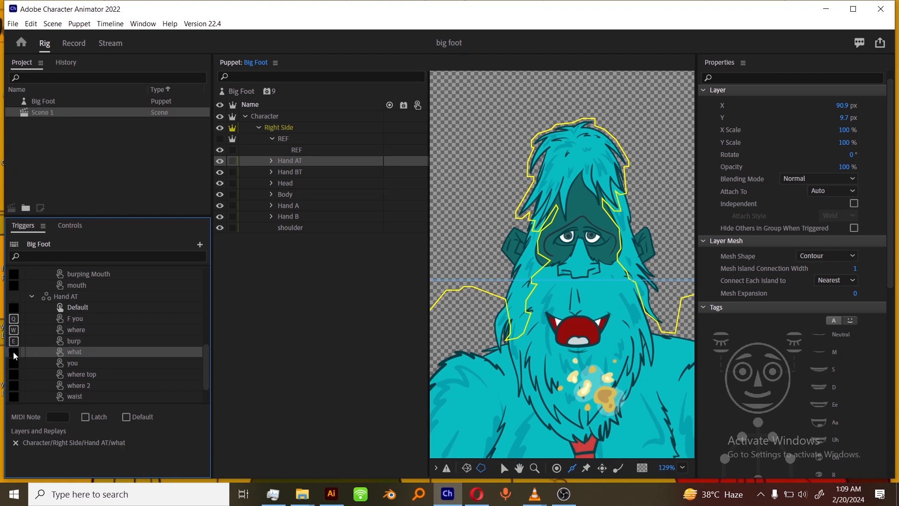
pyautogui.write('r')
pyautogui.click(14, 363)
pyautogui.write('t')
# Assign Hand AT trigger keys Y to where top, U to where 2, I to waist, O to stop and P to there
pyautogui.click(15, 374)
pyautogui.write('y')
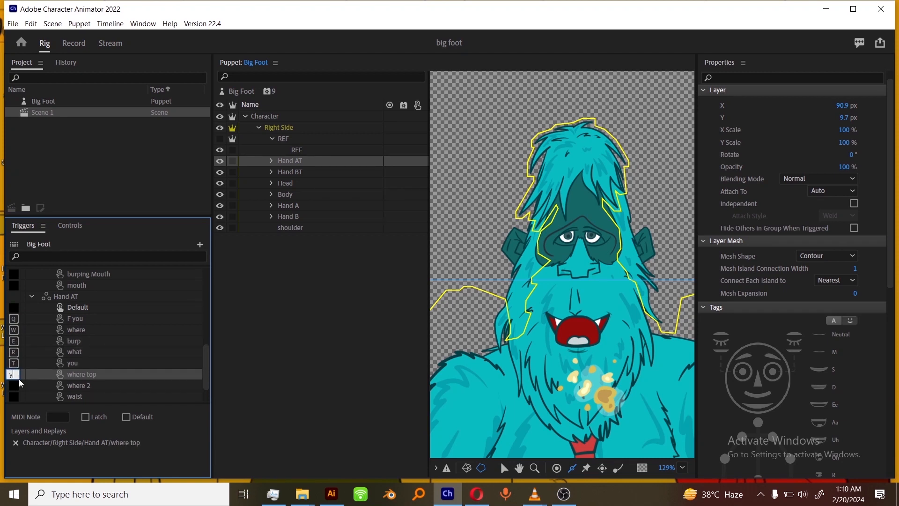
pyautogui.click(13, 385)
pyautogui.write('u')
pyautogui.click(18, 397)
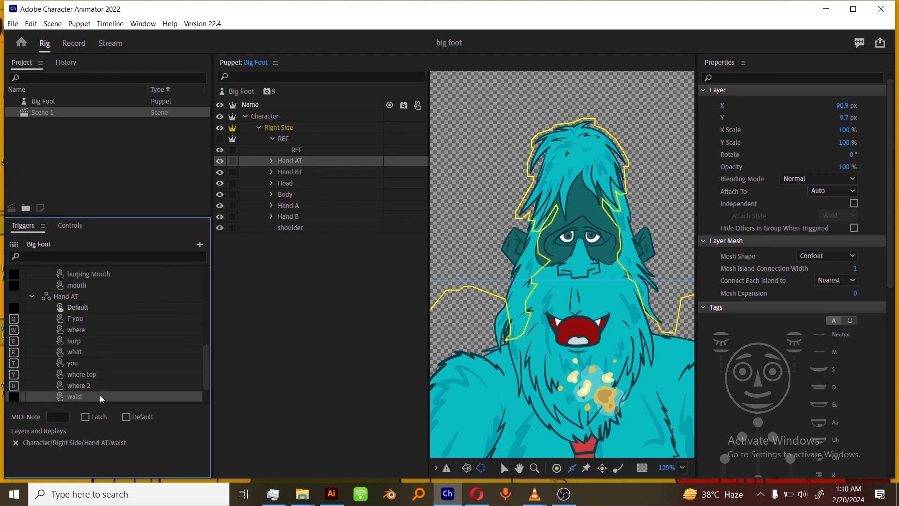
pyautogui.write('i')
pyautogui.scroll(-1, 114, 350)
pyautogui.click(15, 374)
pyautogui.click(16, 386)
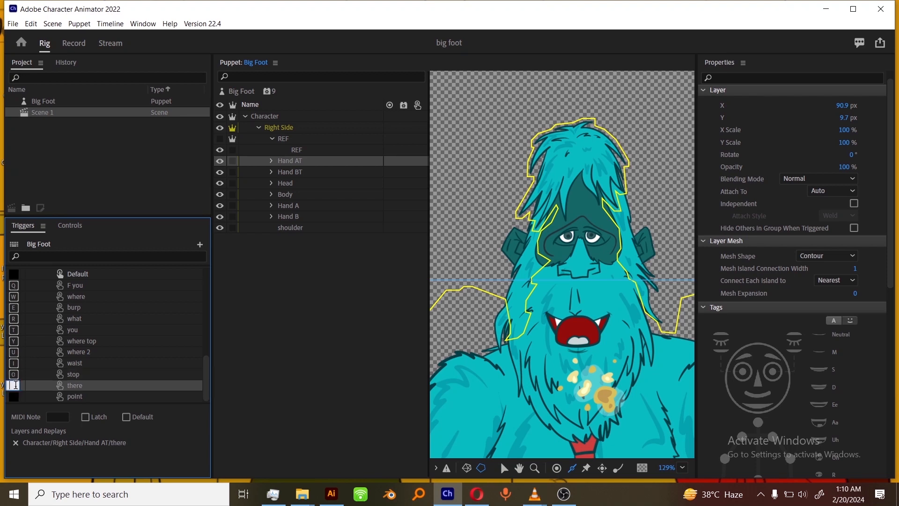
pyautogui.write('p')
# Turn on Latch for all Hand AT triggers and collapse the Eye, Eye Brow and Hand AT swap sets
pyautogui.click(123, 396)
pyautogui.keyDown('shift'); pyautogui.click(86, 276); pyautogui.keyUp('shift')
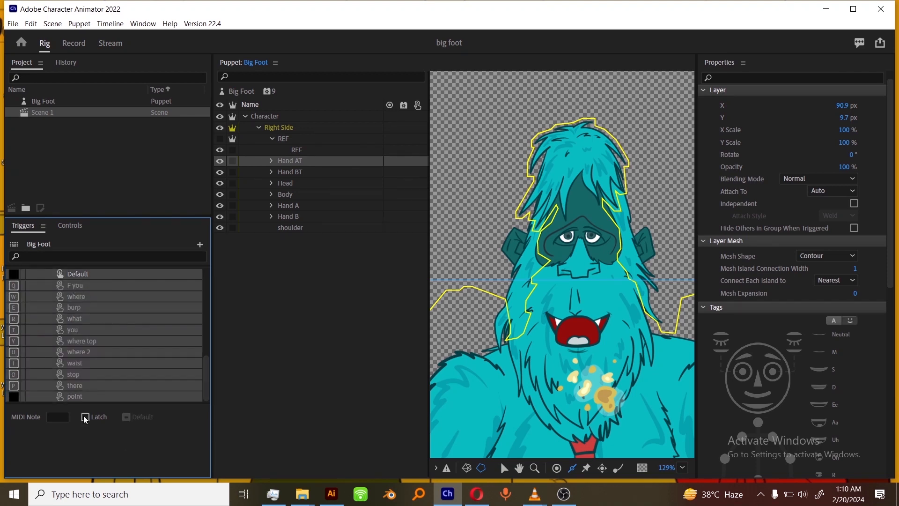
pyautogui.click(85, 417)
pyautogui.scroll(2, 115, 315)
pyautogui.click(31, 330)
pyautogui.click(32, 364)
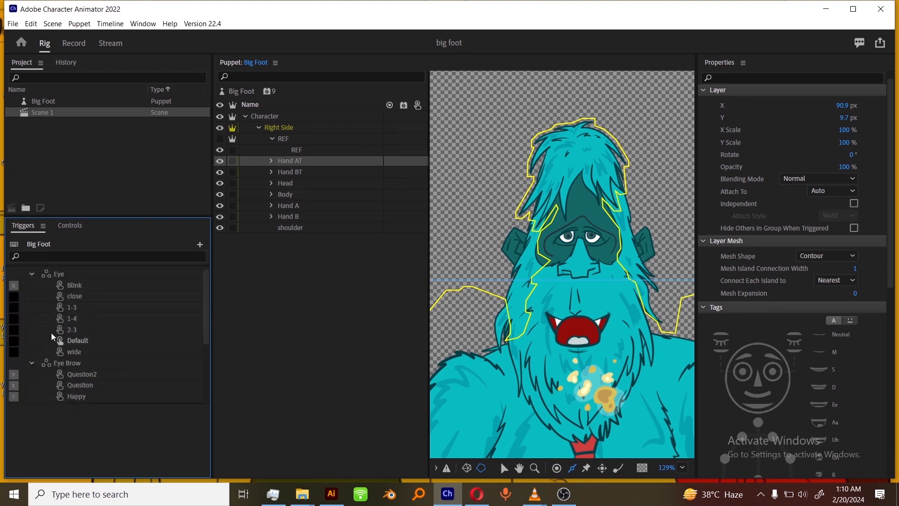
pyautogui.click(33, 280)
pyautogui.click(32, 286)
pyautogui.click(31, 296)
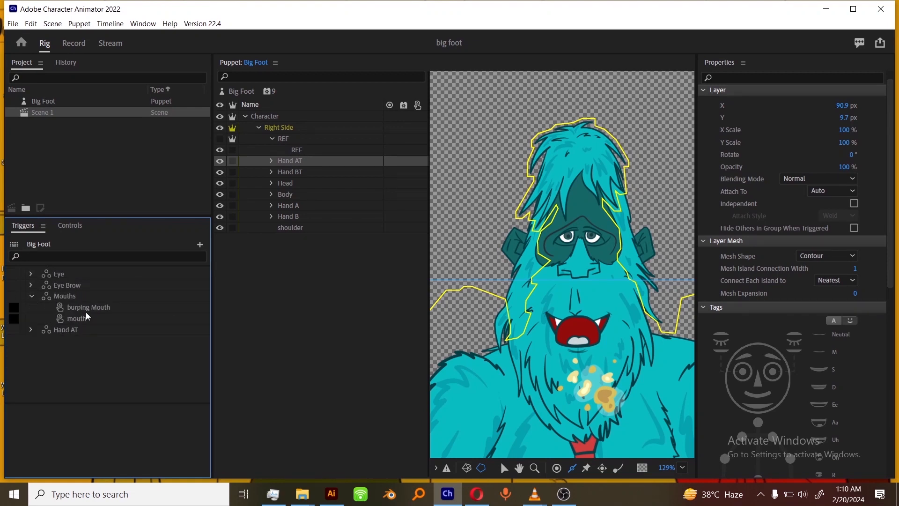
# Make mouth the default of the Mouths swap set, give burping Mouth a trigger key, and turn on Latch for both
pyautogui.click(86, 307)
pyautogui.click(14, 307)
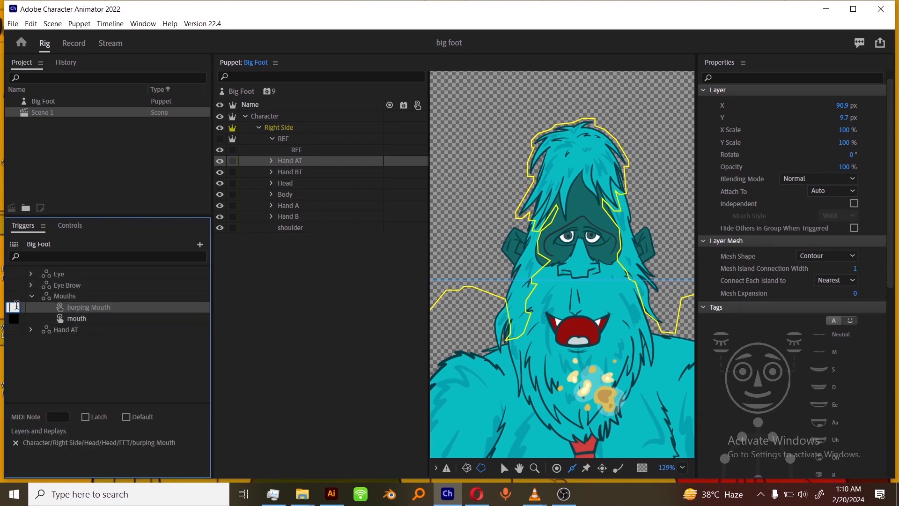
pyautogui.click(111, 320)
pyautogui.keyDown('shift'); pyautogui.click(98, 307); pyautogui.keyUp('shift')
pyautogui.click(86, 416)
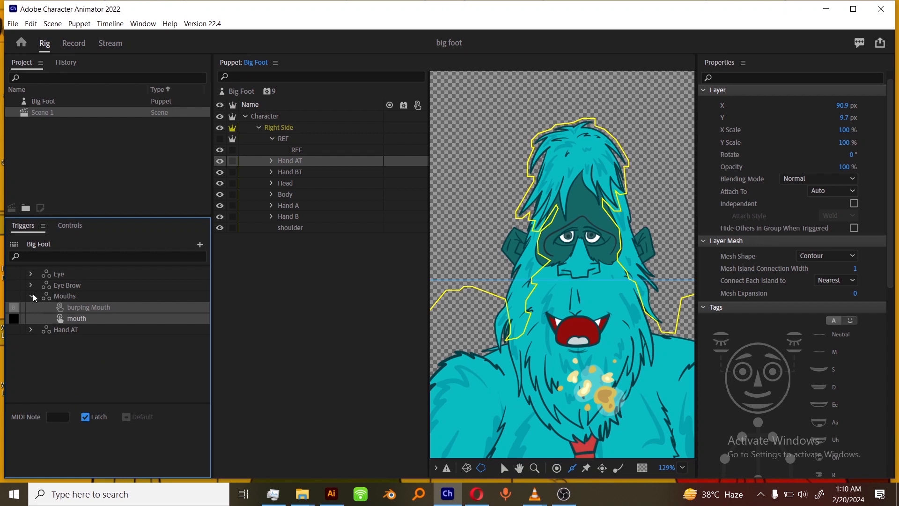
# Collapse the Mouths and Hand AT swap sets and create a swap set from the Hand BT group
pyautogui.click(32, 297)
pyautogui.click(38, 305)
pyautogui.click(31, 307)
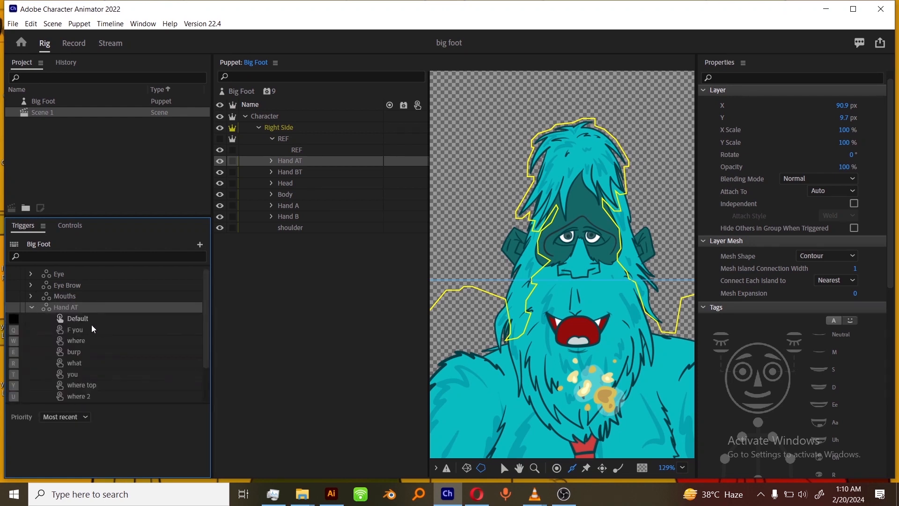
pyautogui.click(32, 308)
pyautogui.moveTo(304, 171); pyautogui.dragTo(143, 448)
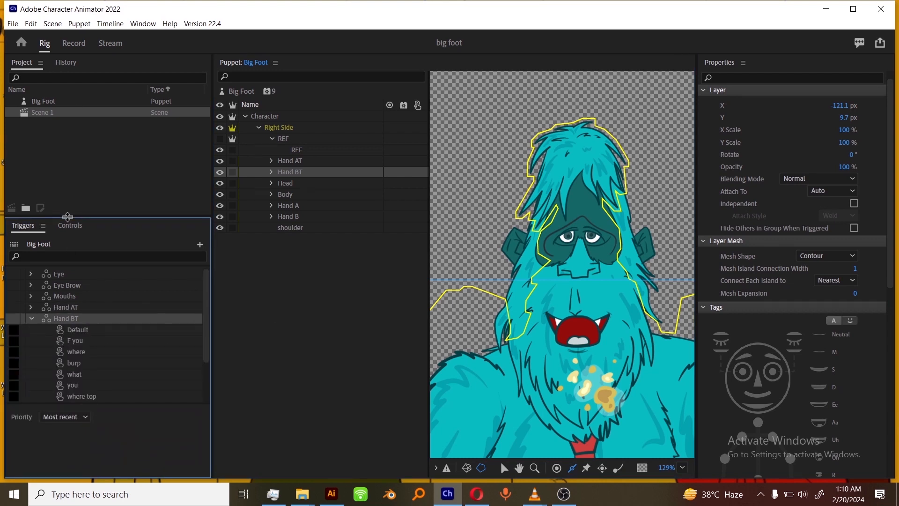
# Test the puppet's head movement and triggers in the Record workspace, and return to the Rig workspace
pyautogui.click(75, 44)
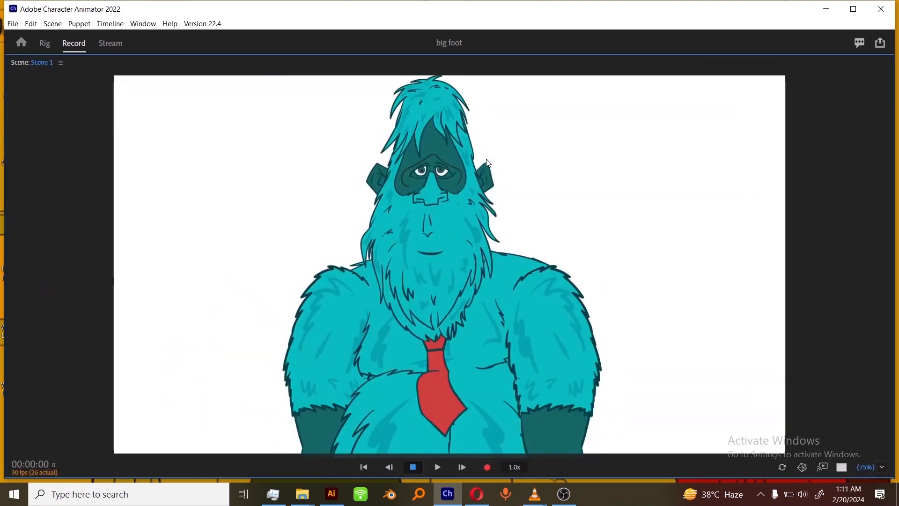
pyautogui.press('`')
pyautogui.press('`')
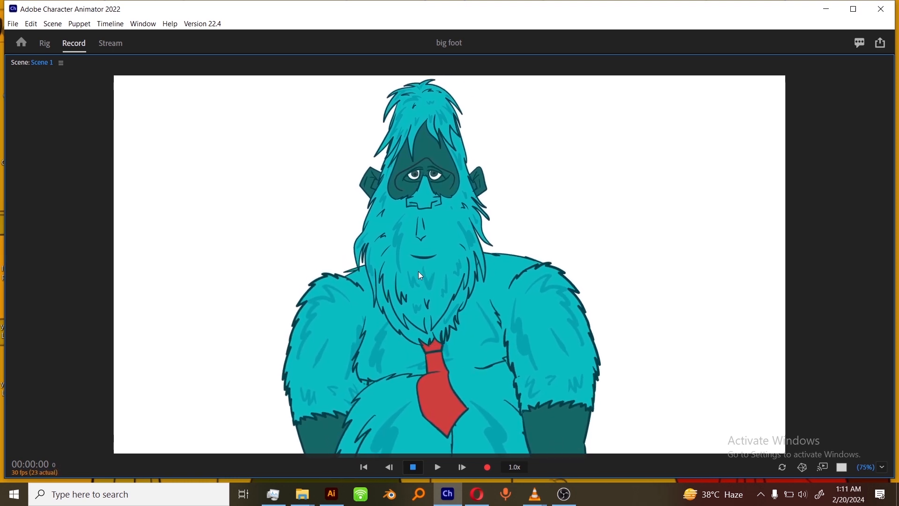
pyautogui.click(45, 43)
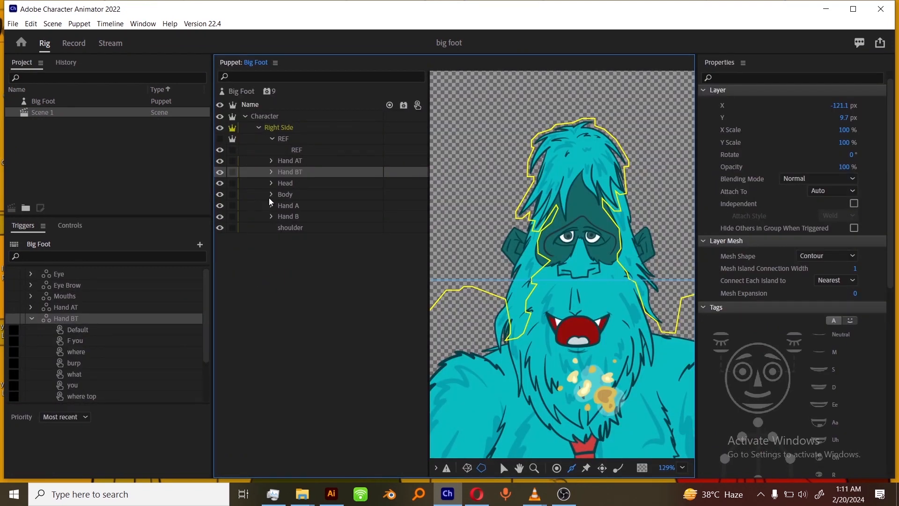
# Add the Blink layer inside Eye 2 to the Blink trigger of the Eye swap set and preview the puppet in the scene
pyautogui.click(30, 273)
pyautogui.click(77, 286)
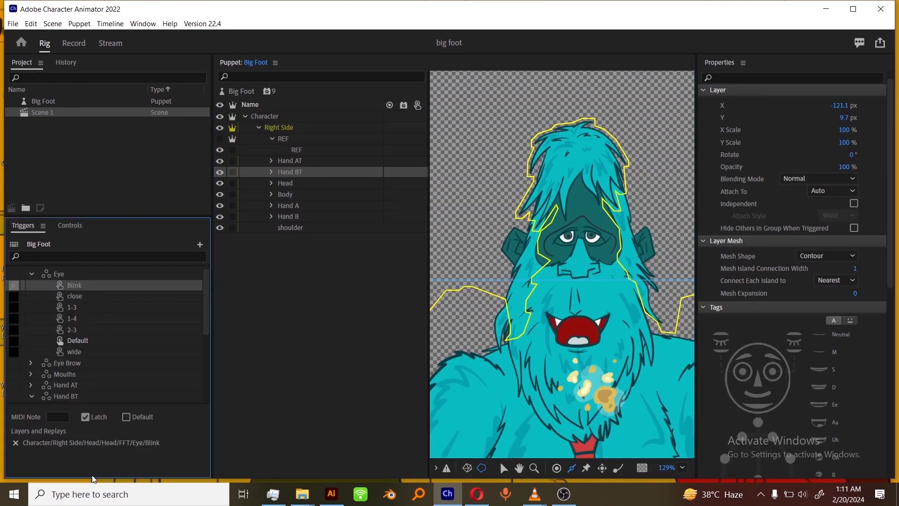
pyautogui.click(271, 182)
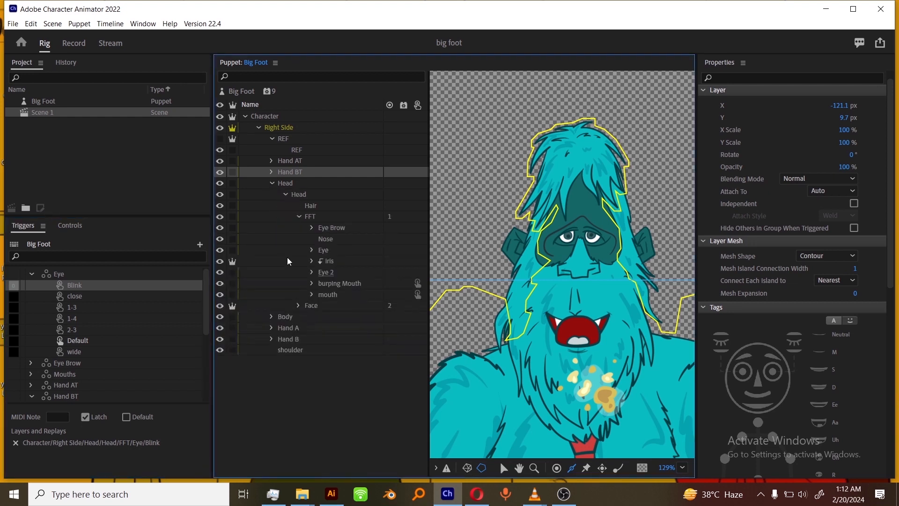
pyautogui.click(311, 272)
pyautogui.click(348, 284)
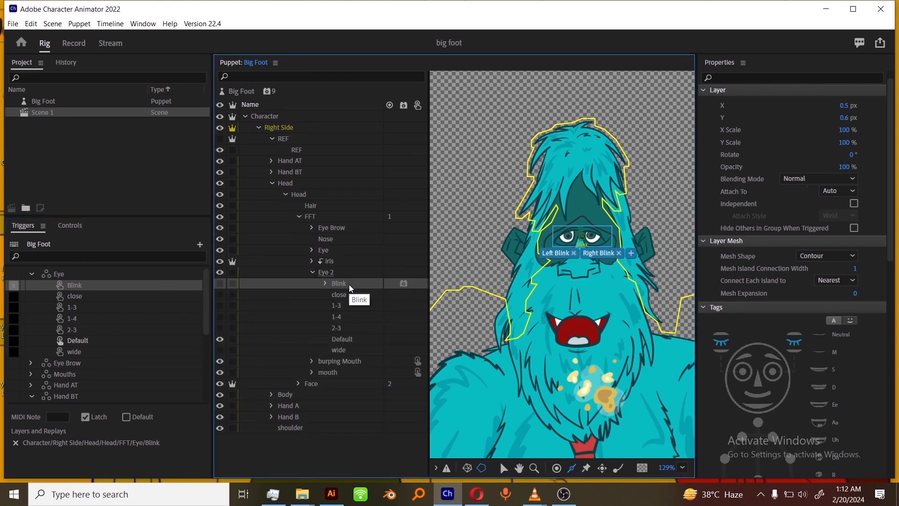
pyautogui.moveTo(350, 285); pyautogui.dragTo(94, 288)
pyautogui.click(73, 43)
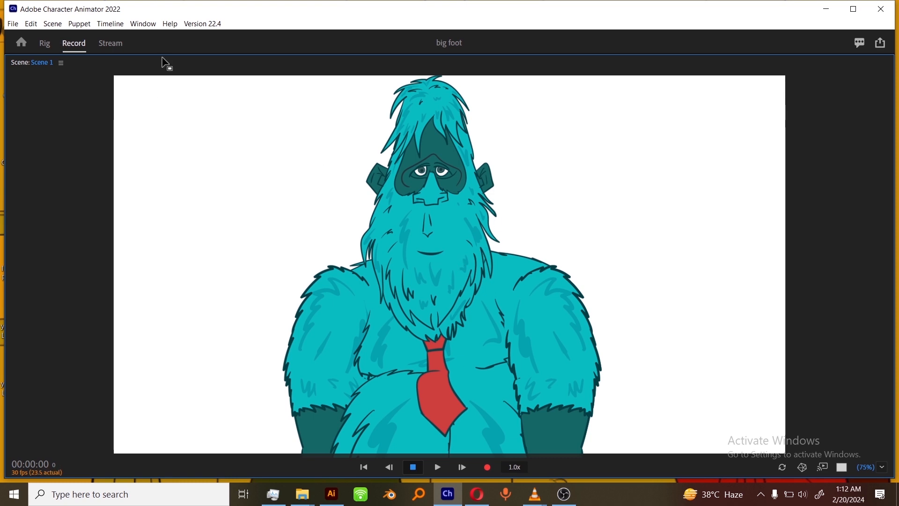
pyautogui.click(52, 44)
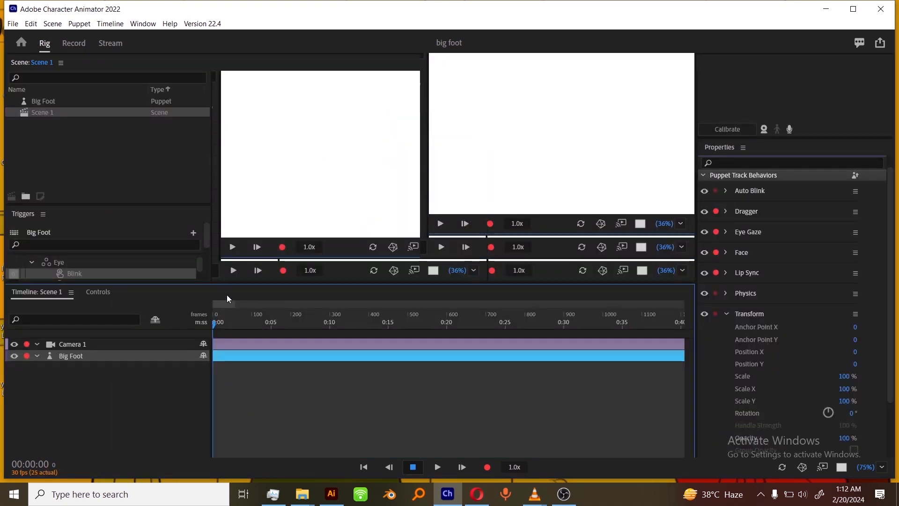
pyautogui.click(565, 494)
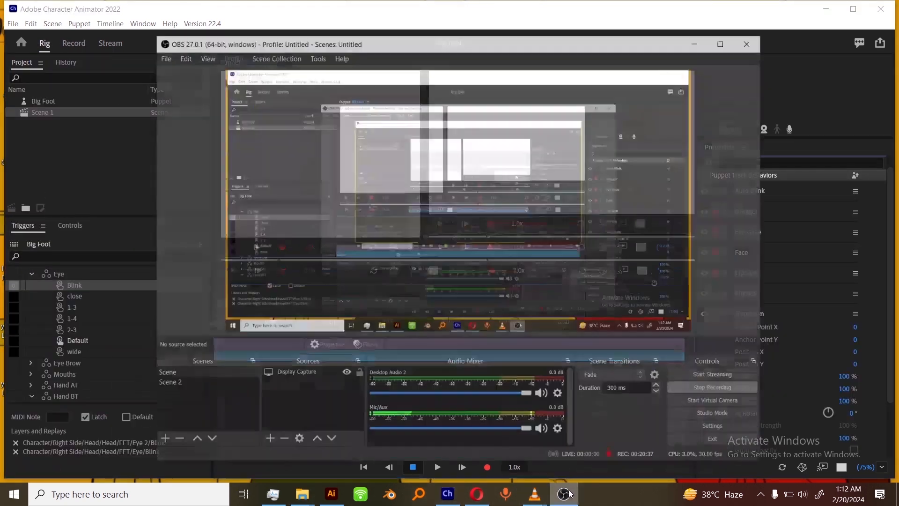
pyautogui.click(569, 493)
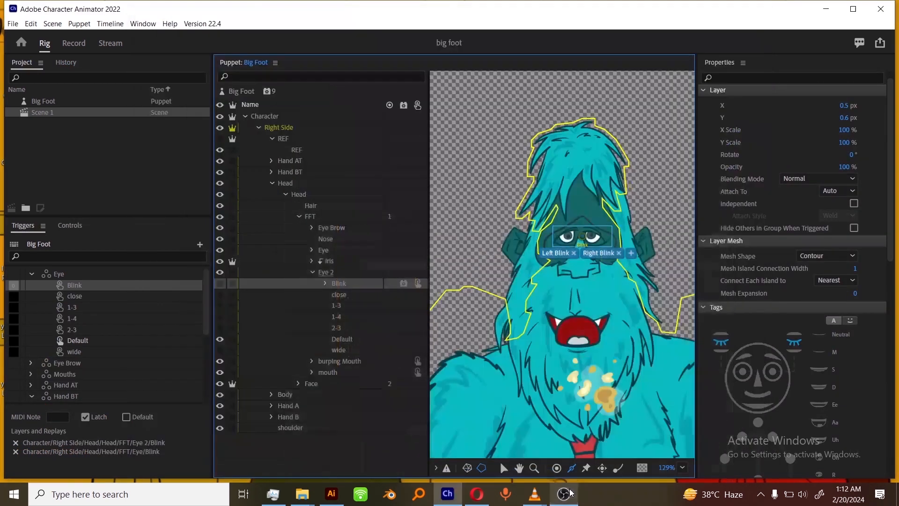
# Preview the puppet in the Record workspace with the scene view enlarged
pyautogui.click(71, 44)
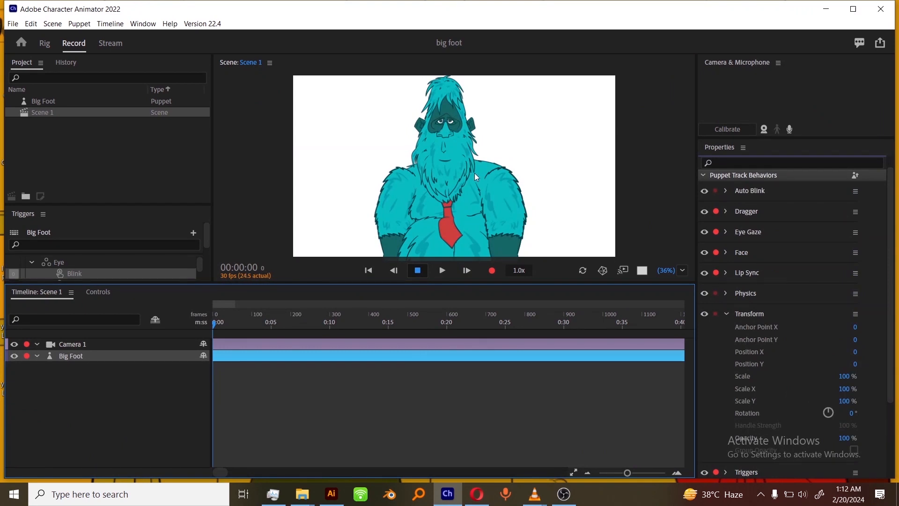
pyautogui.press('`')
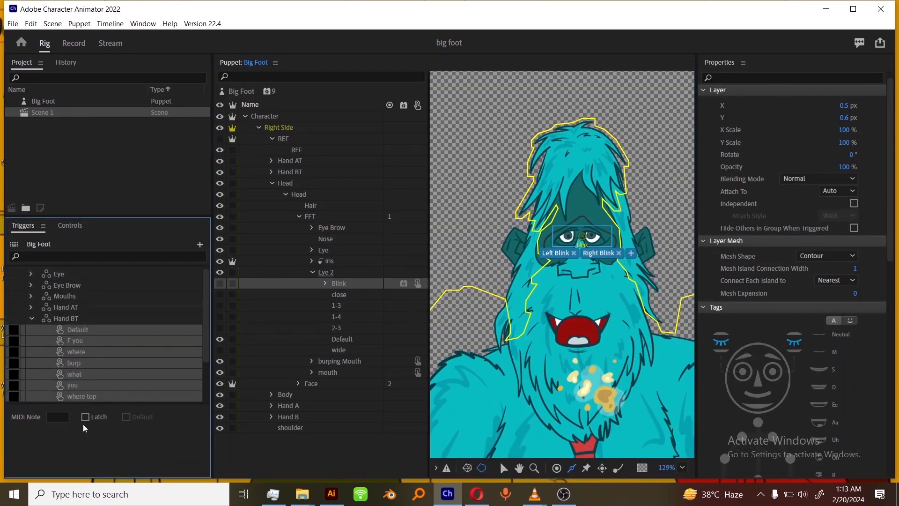
# Latch the Hand BT triggers, make Default the set's default, and assign keys A to F you, S to where and D to burp
pyautogui.click(86, 417)
pyautogui.click(77, 330)
pyautogui.click(126, 417)
pyautogui.click(14, 341)
pyautogui.press('a')
pyautogui.click(14, 352)
pyautogui.press('s')
pyautogui.click(14, 363)
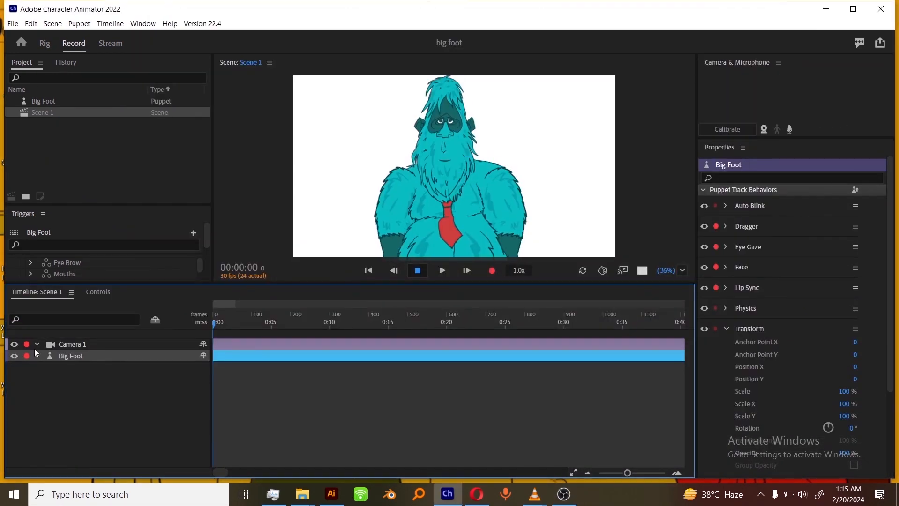
# Test the puppet's keyed hand triggers one after another in the enlarged scene view
pyautogui.press('q')
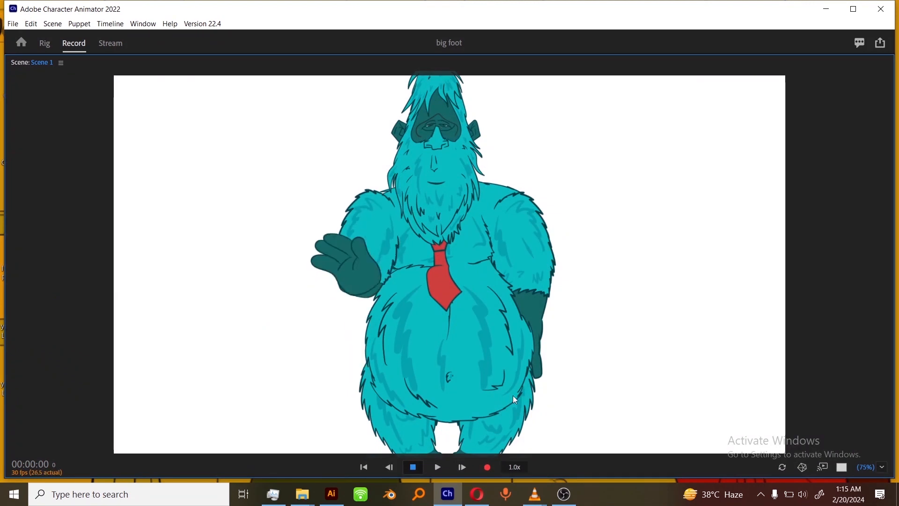
pyautogui.press('w')
pyautogui.press('e')
pyautogui.press('r')
pyautogui.press('t')
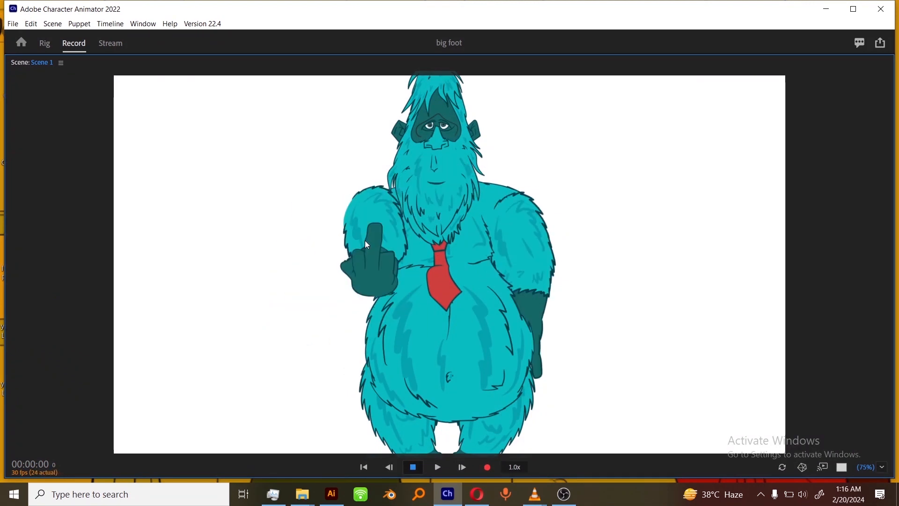
pyautogui.press('y')
pyautogui.press('u')
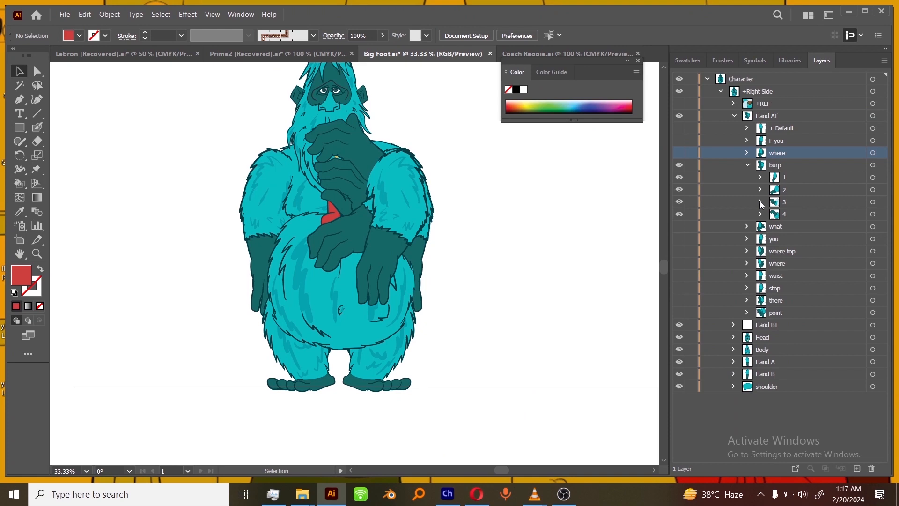
# In Illustrator, apply the dark teal art brush to the lowest path of group 3 in Hand AT's burp layer
pyautogui.click(313, 36)
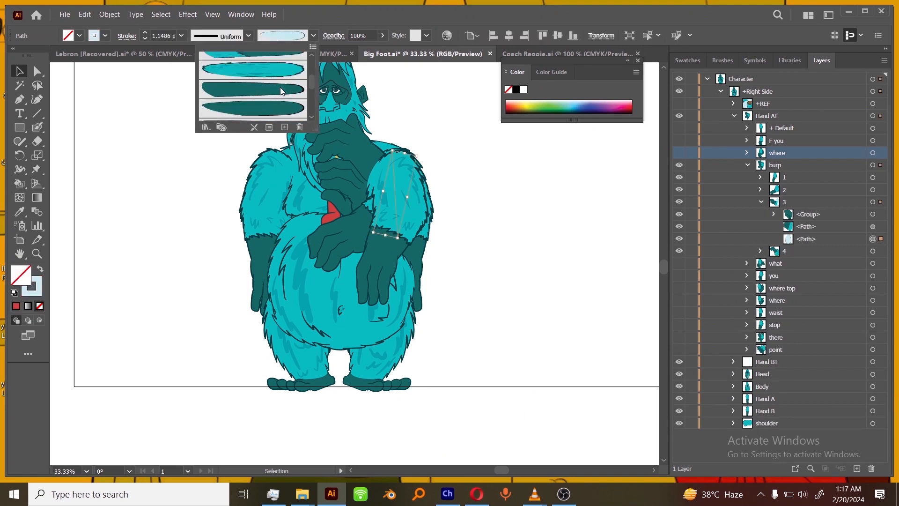
pyautogui.click(282, 92)
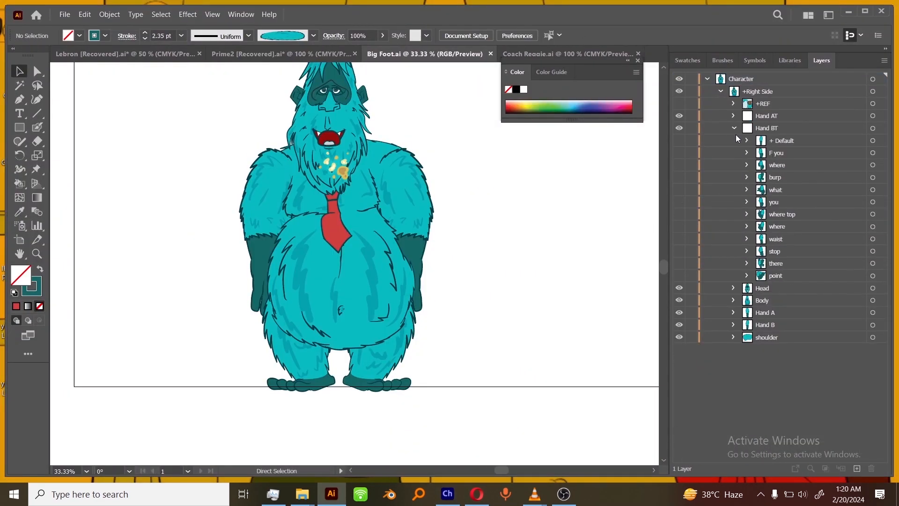
# Back in Character Animator, add handles to the Body layer for the right hip and the waist at the belly's centre
pyautogui.click(448, 494)
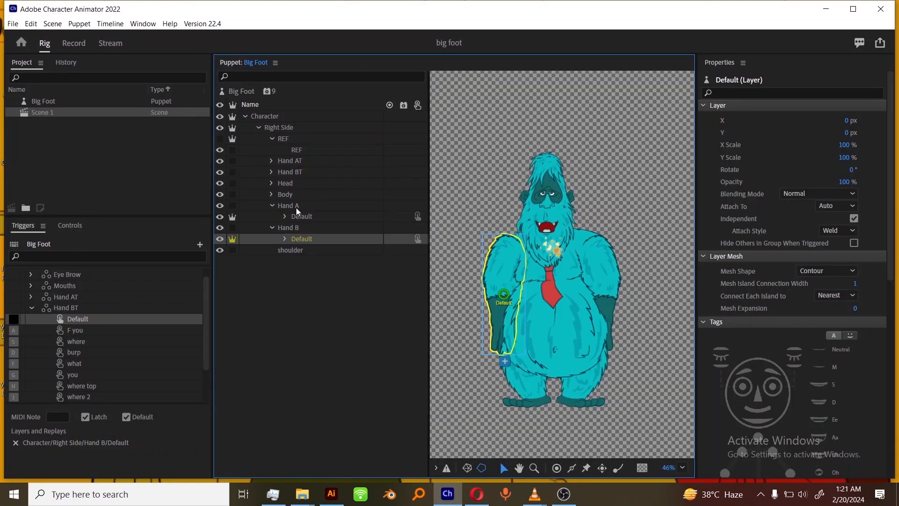
pyautogui.click(286, 194)
pyautogui.click(533, 341)
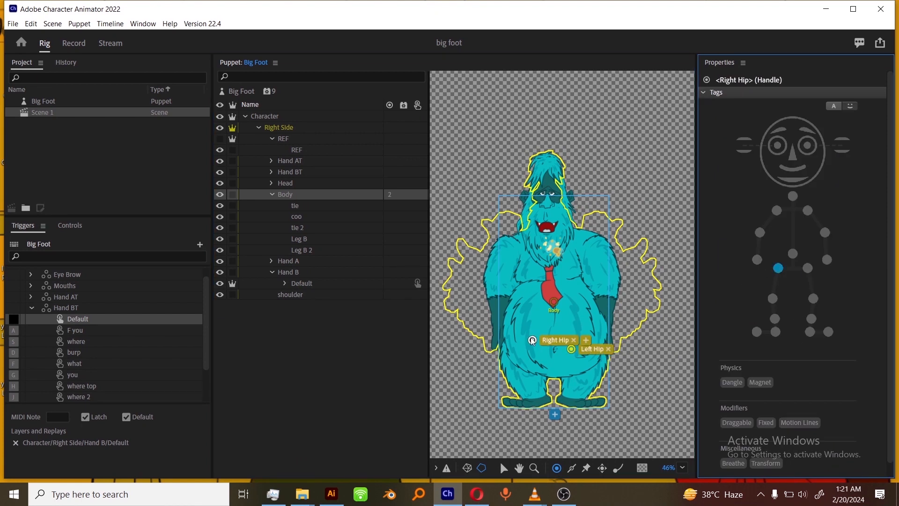
pyautogui.click(555, 330)
pyautogui.click(793, 253)
# Make Leg B and Leg B 2 independent and move Leg B's attachment point up to the hip
pyautogui.click(300, 239)
pyautogui.keyDown('shift'); pyautogui.click(302, 250); pyautogui.keyUp('shift')
pyautogui.click(233, 250)
pyautogui.moveTo(582, 370); pyautogui.dragTo(586, 342)
# Add handles to Leg B and tag them as the left knee, ankle and toe
pyautogui.click(300, 239)
pyautogui.click(580, 374)
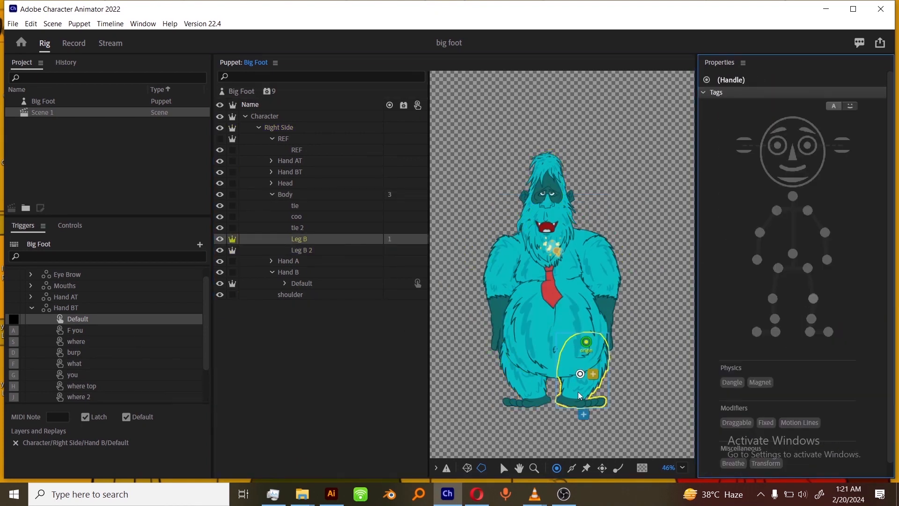
pyautogui.click(813, 298)
pyautogui.click(577, 394)
pyautogui.click(812, 318)
pyautogui.click(828, 332)
# Add handles along Leg B 2 and tag them as the right knee, ankle and foot points
pyautogui.click(302, 250)
pyautogui.click(525, 371)
pyautogui.click(773, 299)
pyautogui.click(537, 394)
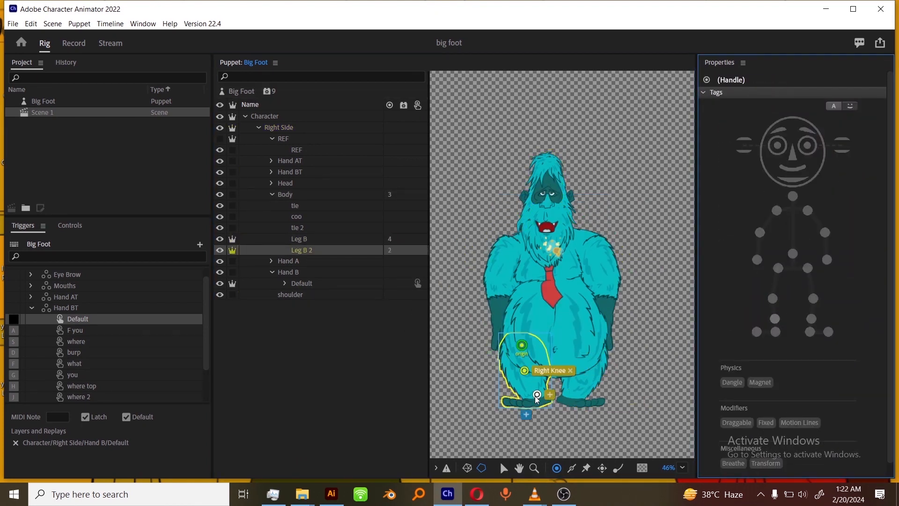
pyautogui.click(775, 319)
pyautogui.click(776, 331)
pyautogui.click(509, 401)
# Make the Body layer's waist handle draggable and preview the puppet in the enlarged Record scene
pyautogui.click(285, 194)
pyautogui.click(554, 329)
pyautogui.click(737, 423)
pyautogui.click(74, 43)
pyautogui.press('`')
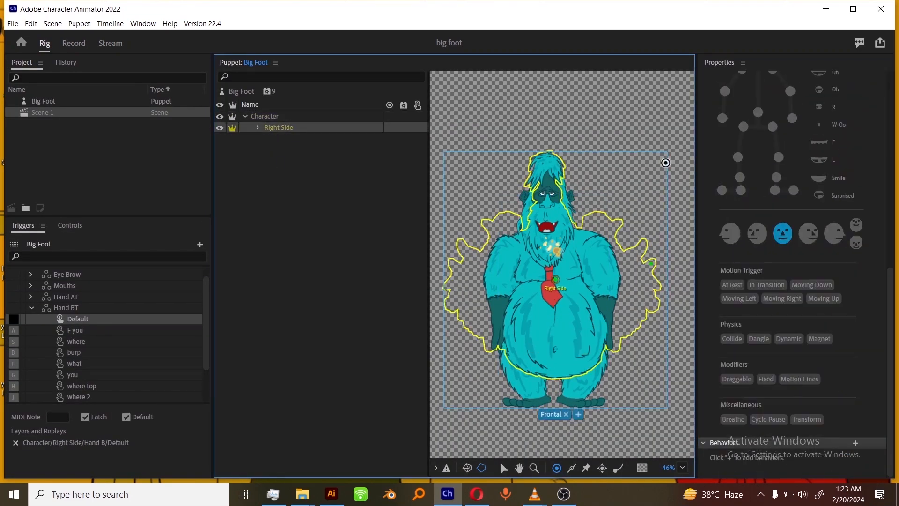
# Select the Character and Right Side layers in turn, and preview the puppet in the enlarged Record scene
pyautogui.click(276, 117)
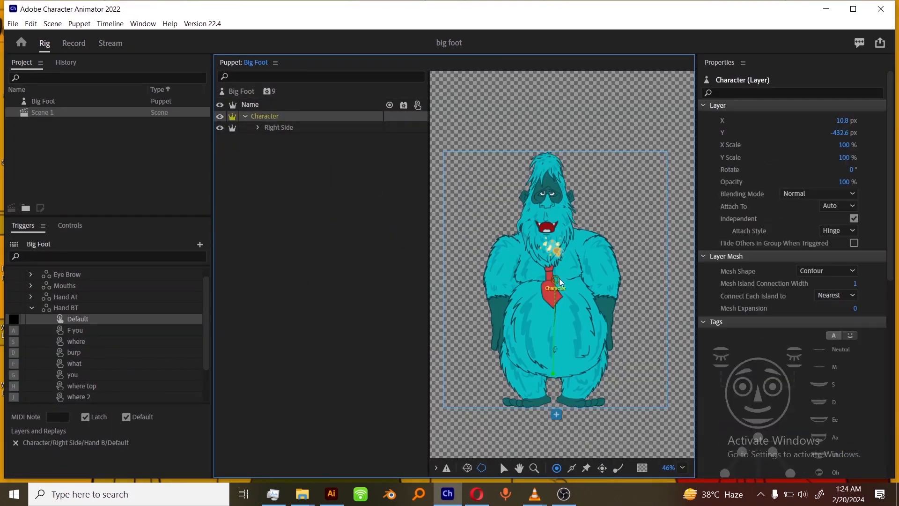
pyautogui.click(279, 127)
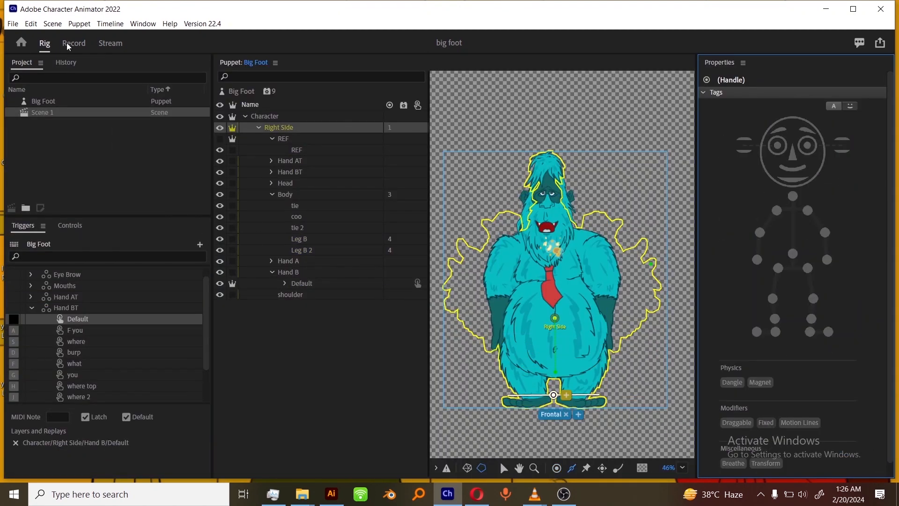
pyautogui.click(73, 43)
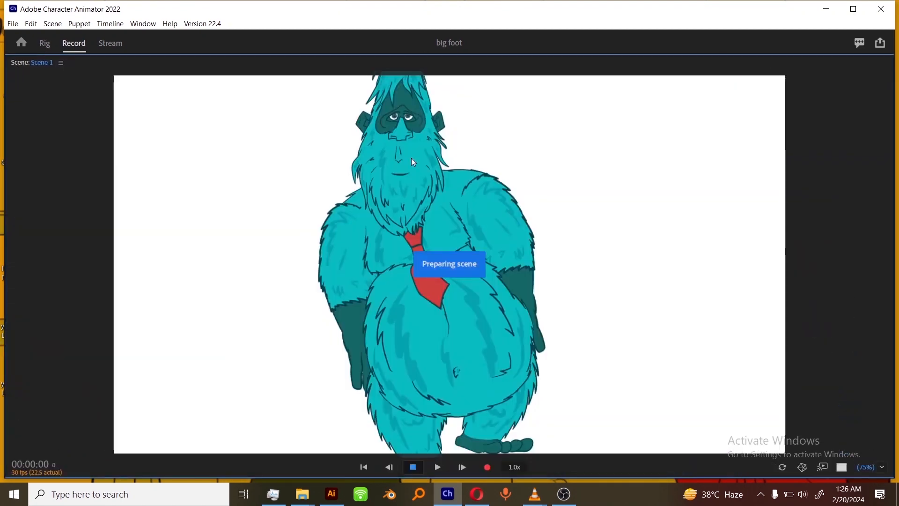
pyautogui.press('`')
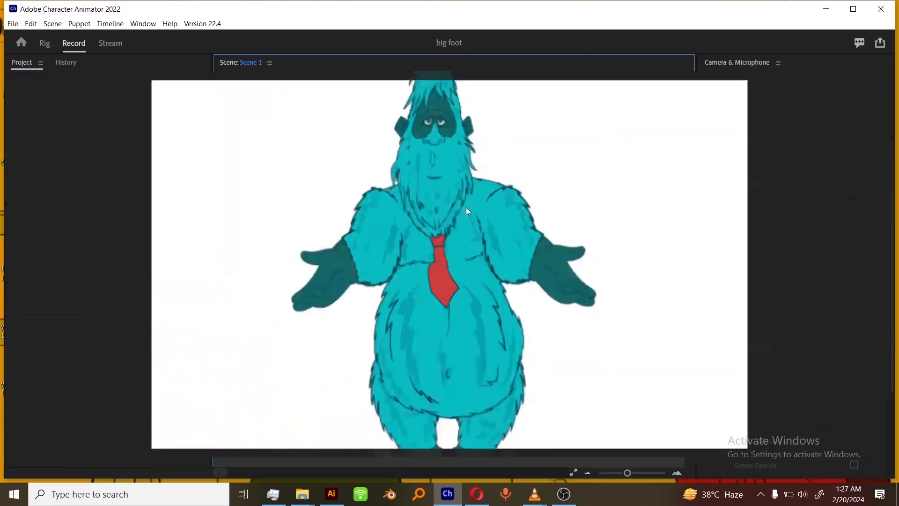